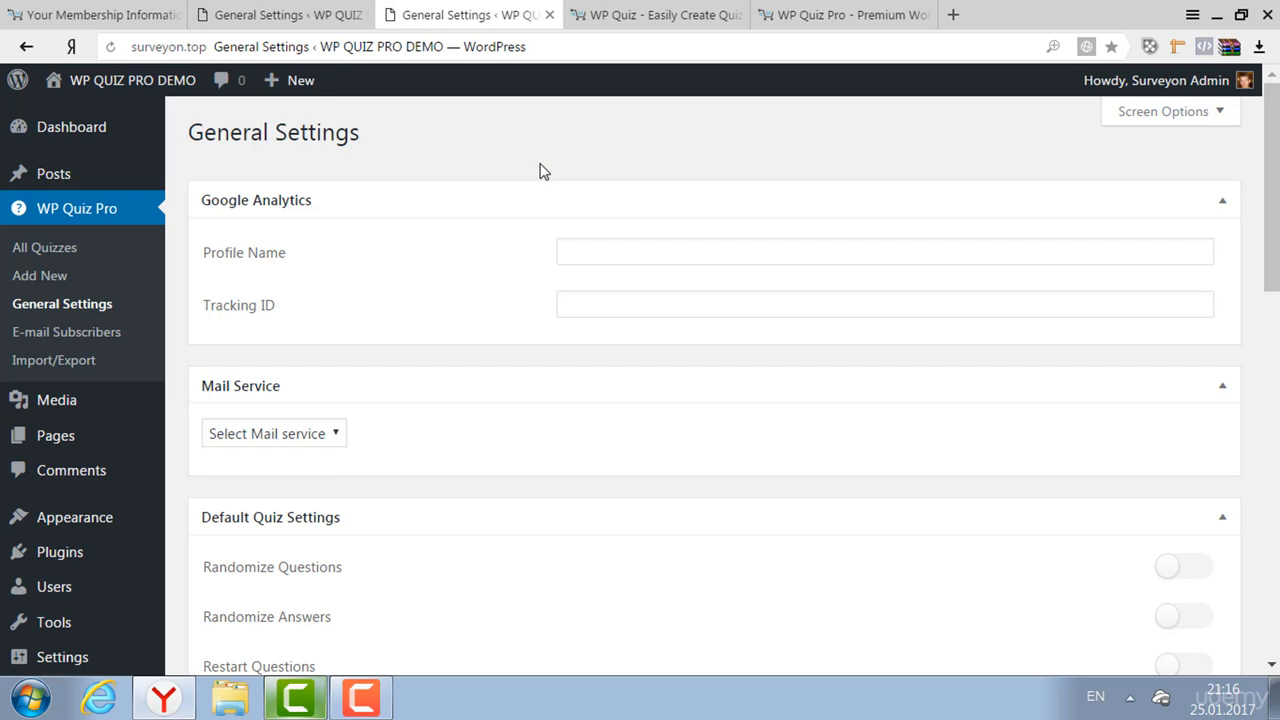
# - Review all General Settings sections on the WP QUIZ DEMO site, including the choices for the forced action to see results
pyautogui.click(290, 14)
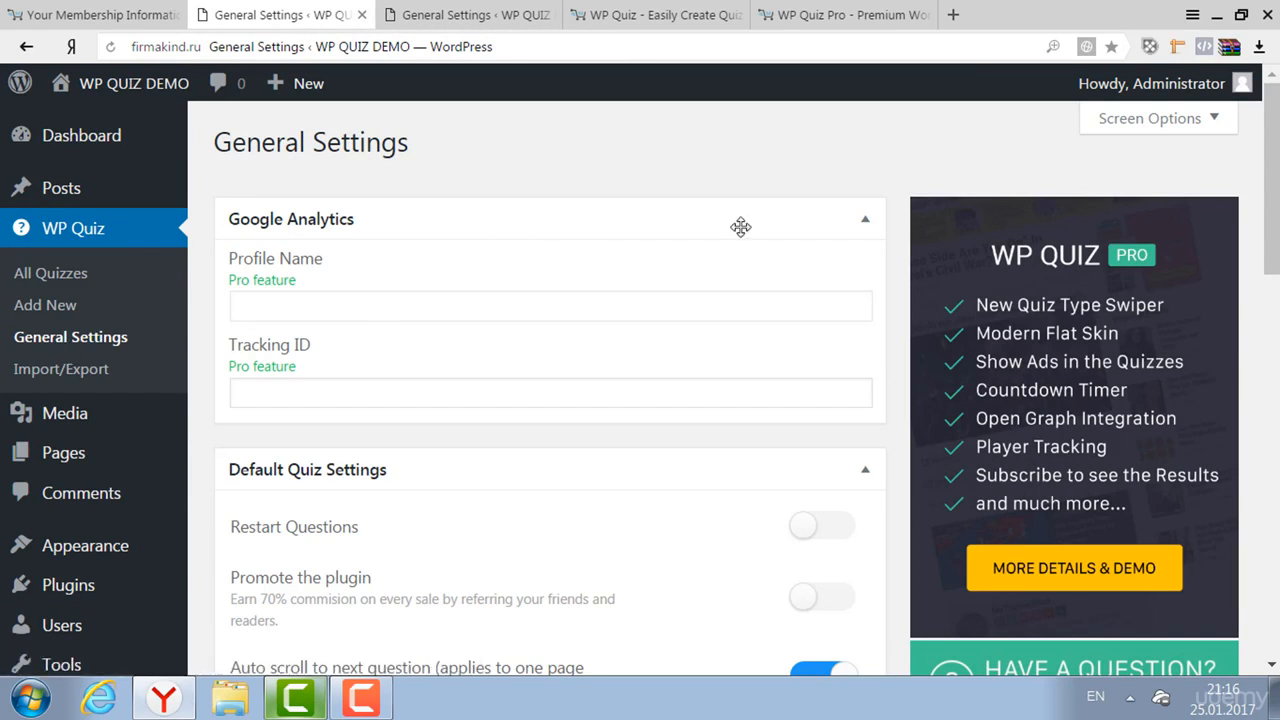
pyautogui.scroll(-1, 1276, 240)
pyautogui.scroll(1, 1276, 240)
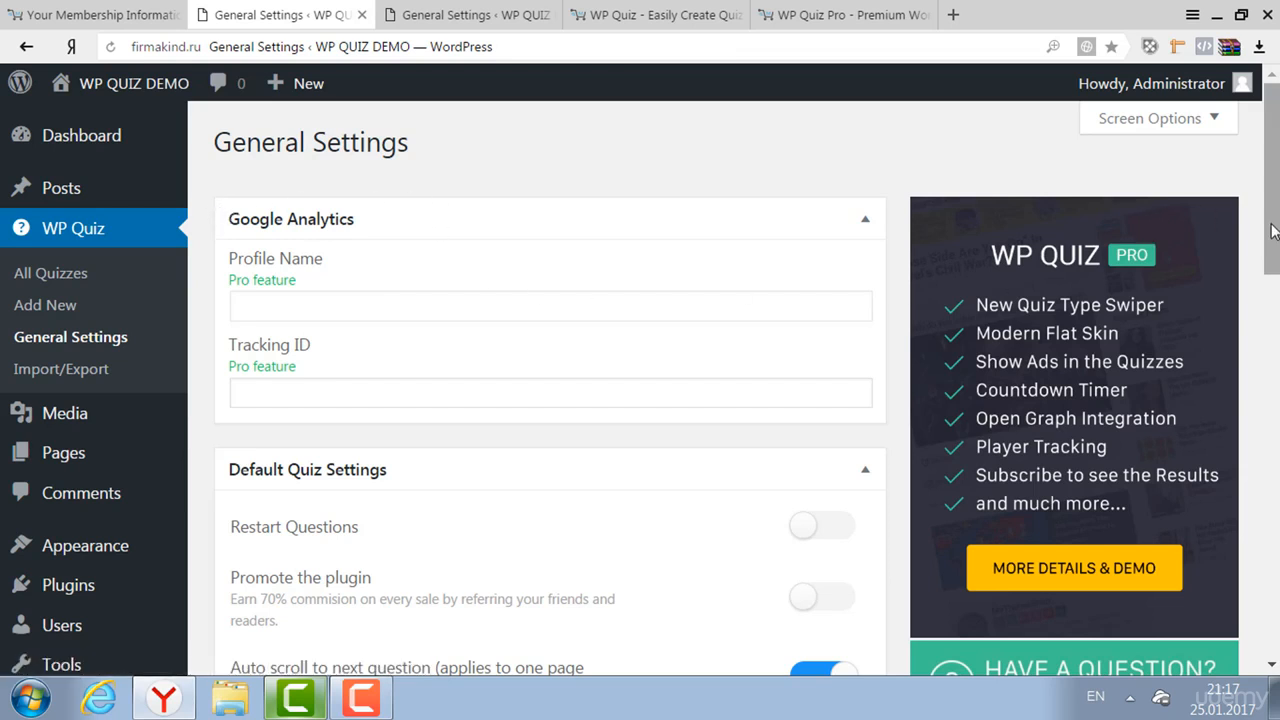
pyautogui.moveTo(1273, 233)
pyautogui.mouseDown()
pyautogui.moveTo(1275, 247)
pyautogui.moveTo(1273, 222)
pyautogui.mouseUp()
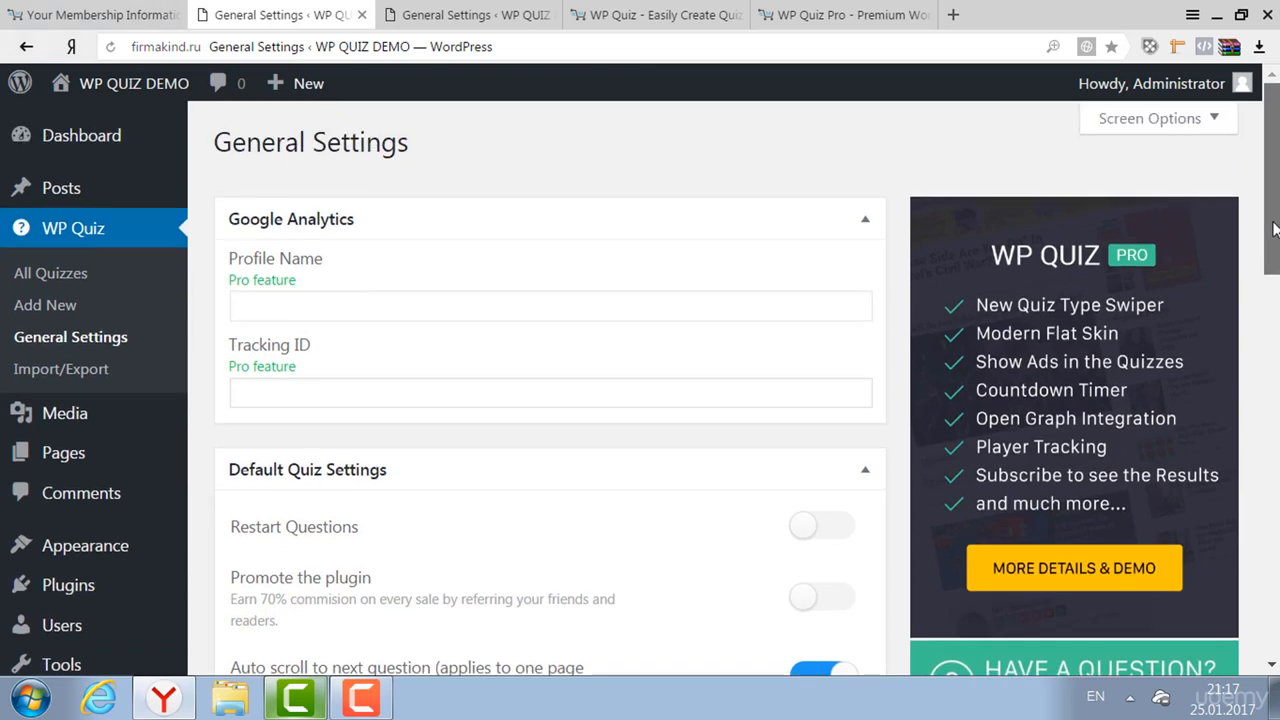
pyautogui.moveTo(1273, 229); pyautogui.dragTo(1275, 466)
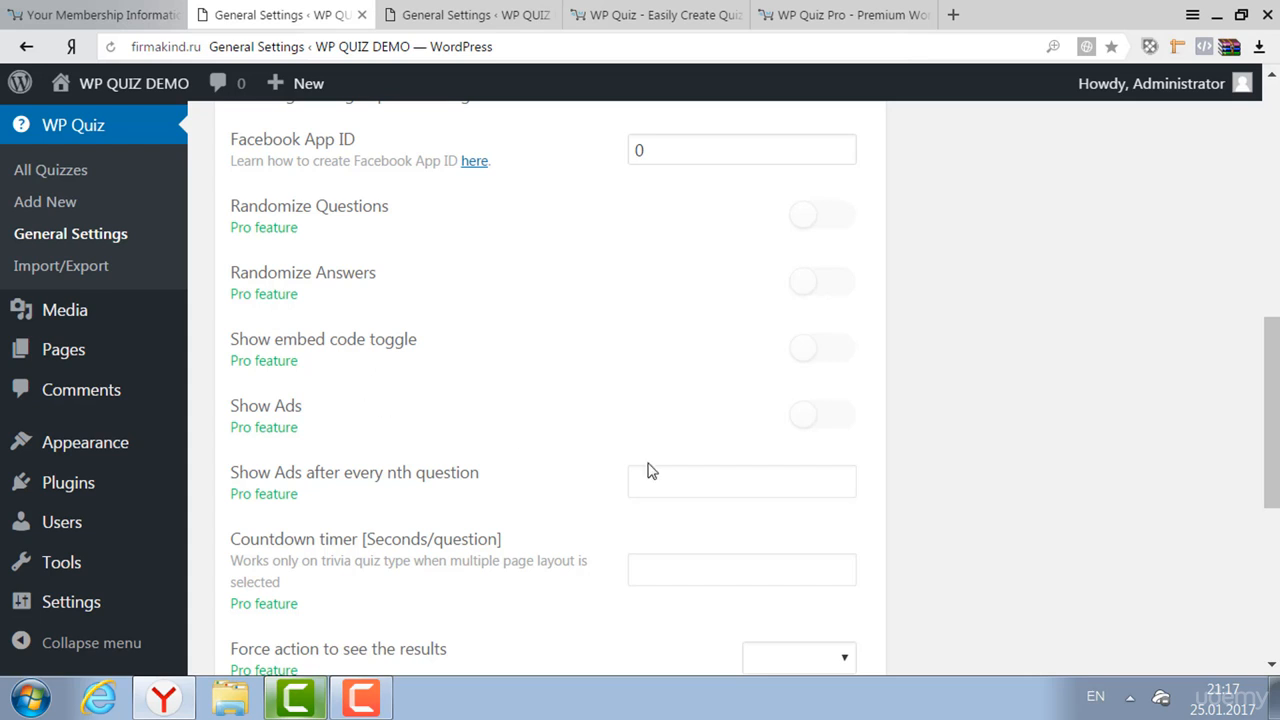
pyautogui.moveTo(1275, 426); pyautogui.dragTo(1205, 466)
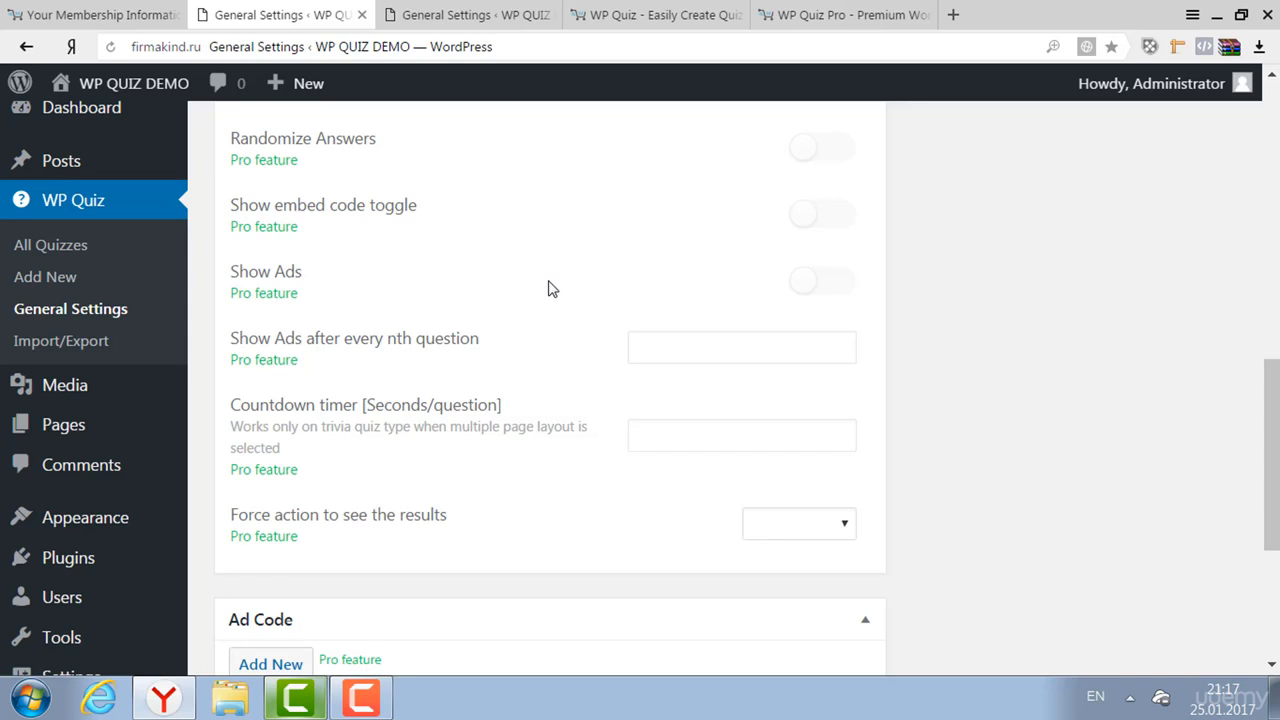
pyautogui.moveTo(1268, 500); pyautogui.dragTo(1268, 546)
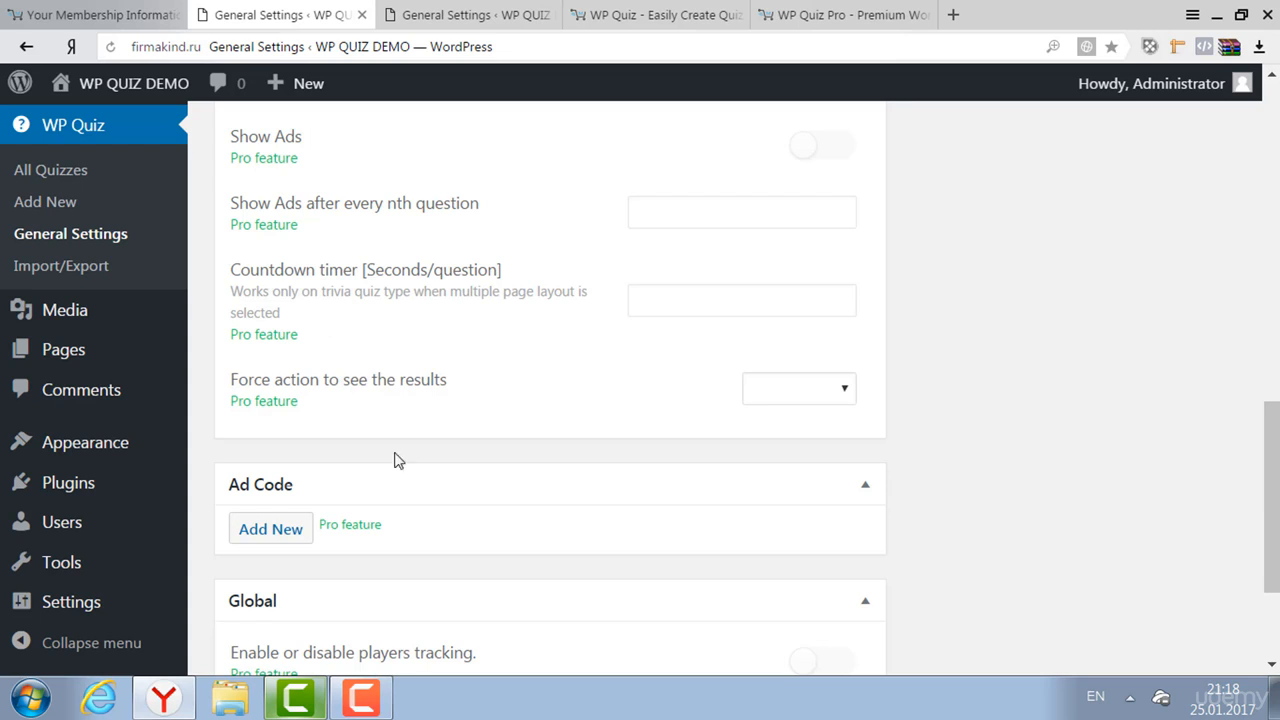
pyautogui.click(845, 390)
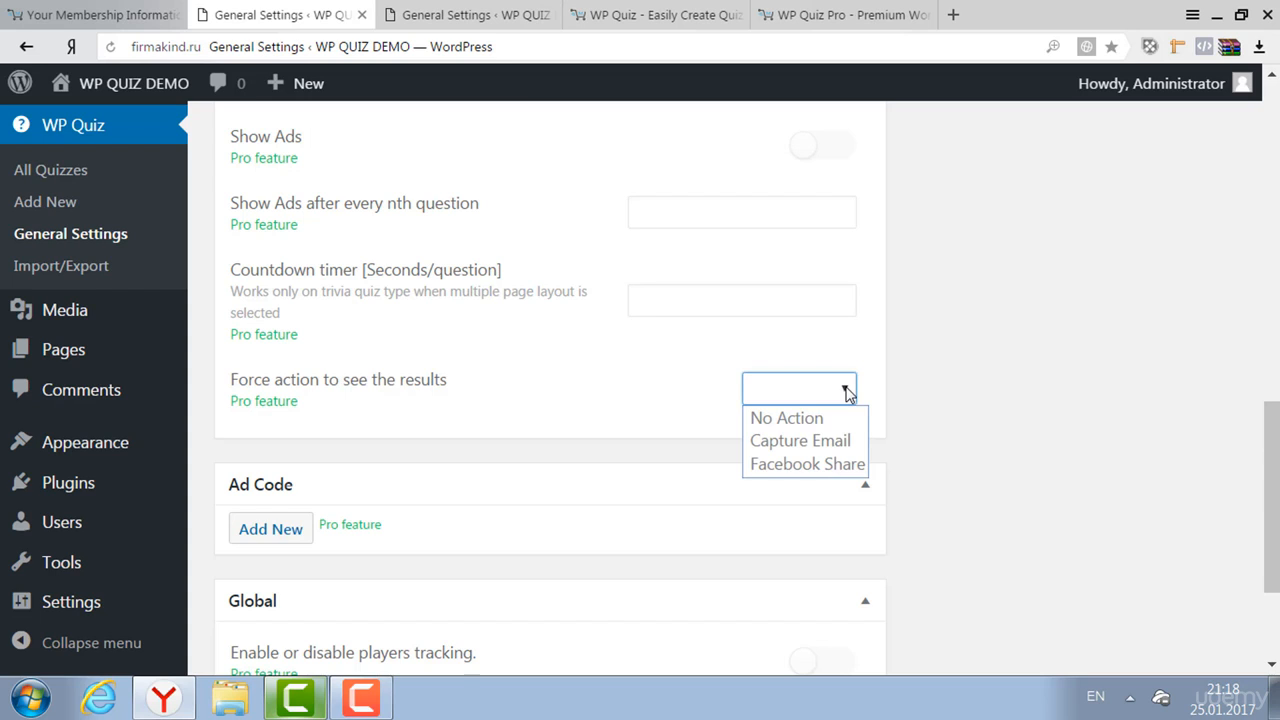
pyautogui.scroll(-3, 966, 597)
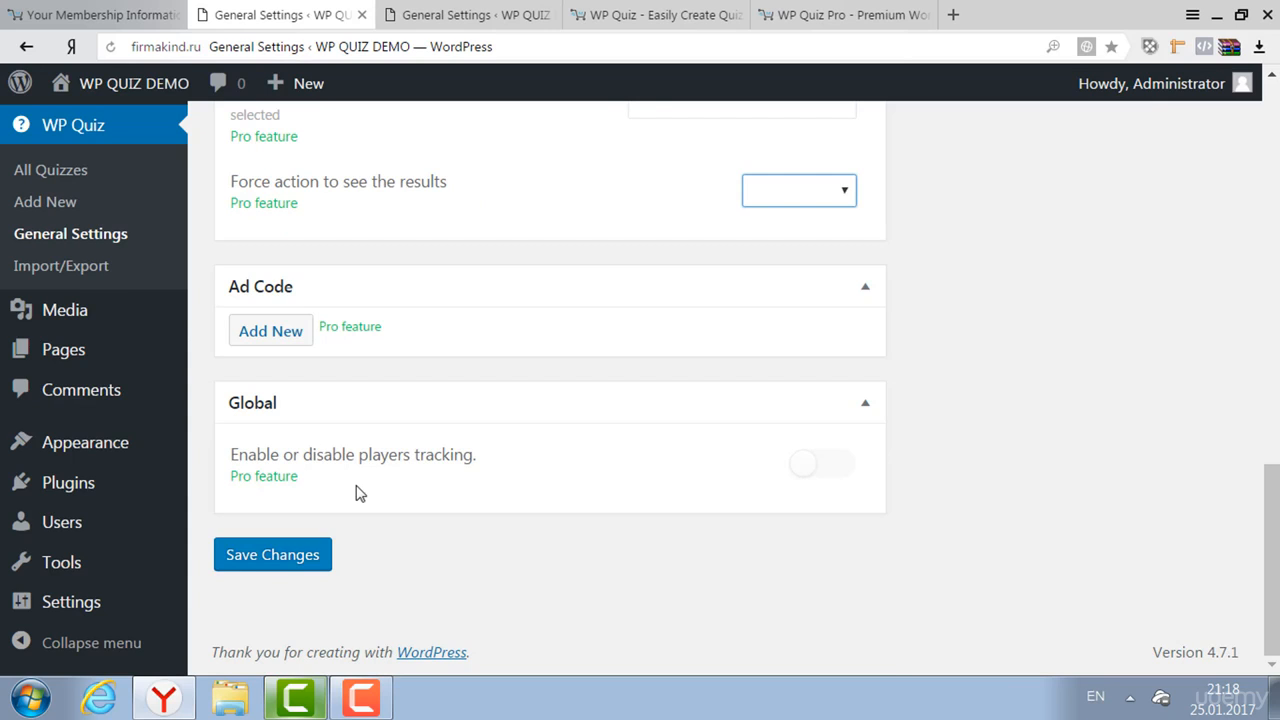
# - Open a blank new quiz from the WP Quiz list and examine the available quiz types
pyautogui.click(66, 180)
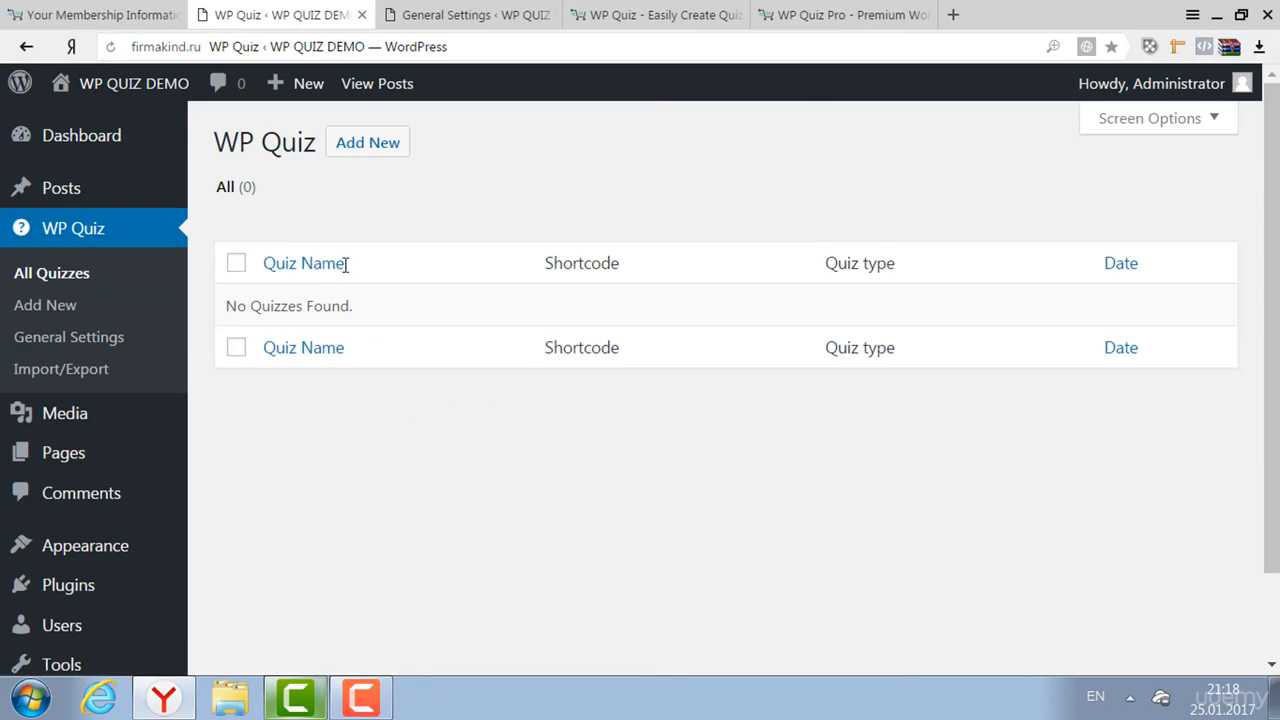
pyautogui.click(368, 142)
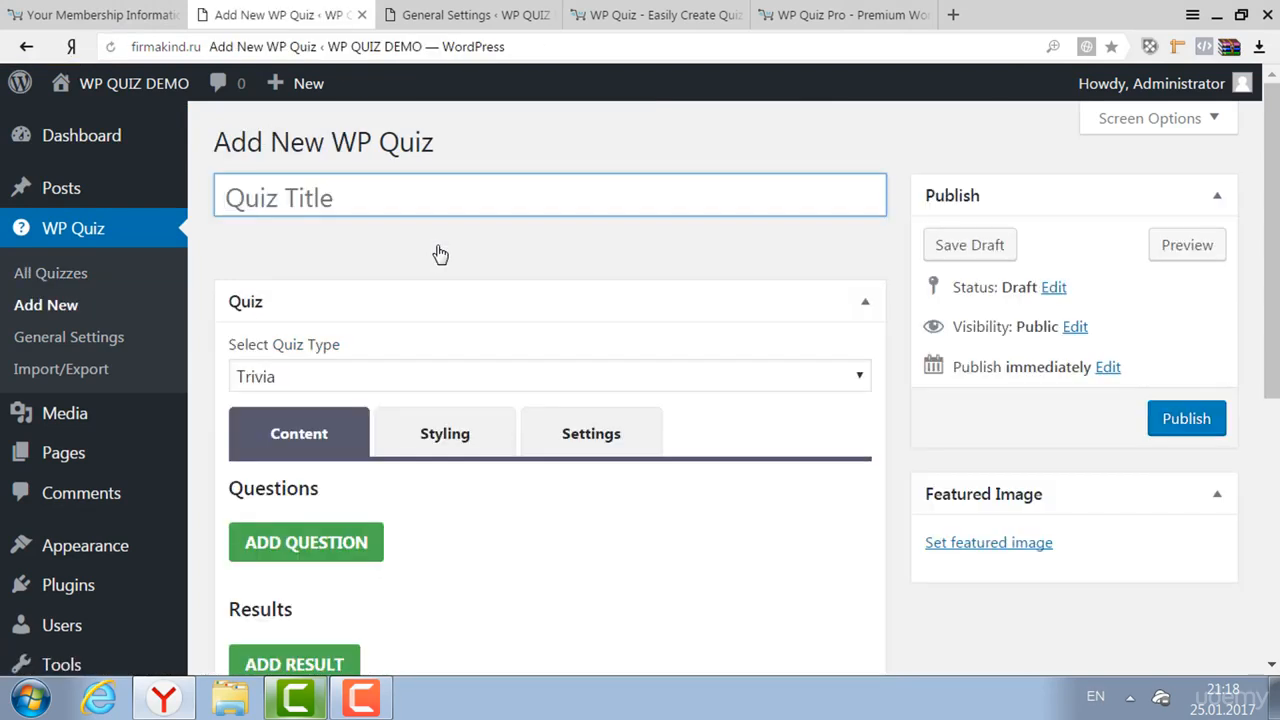
pyautogui.click(390, 386)
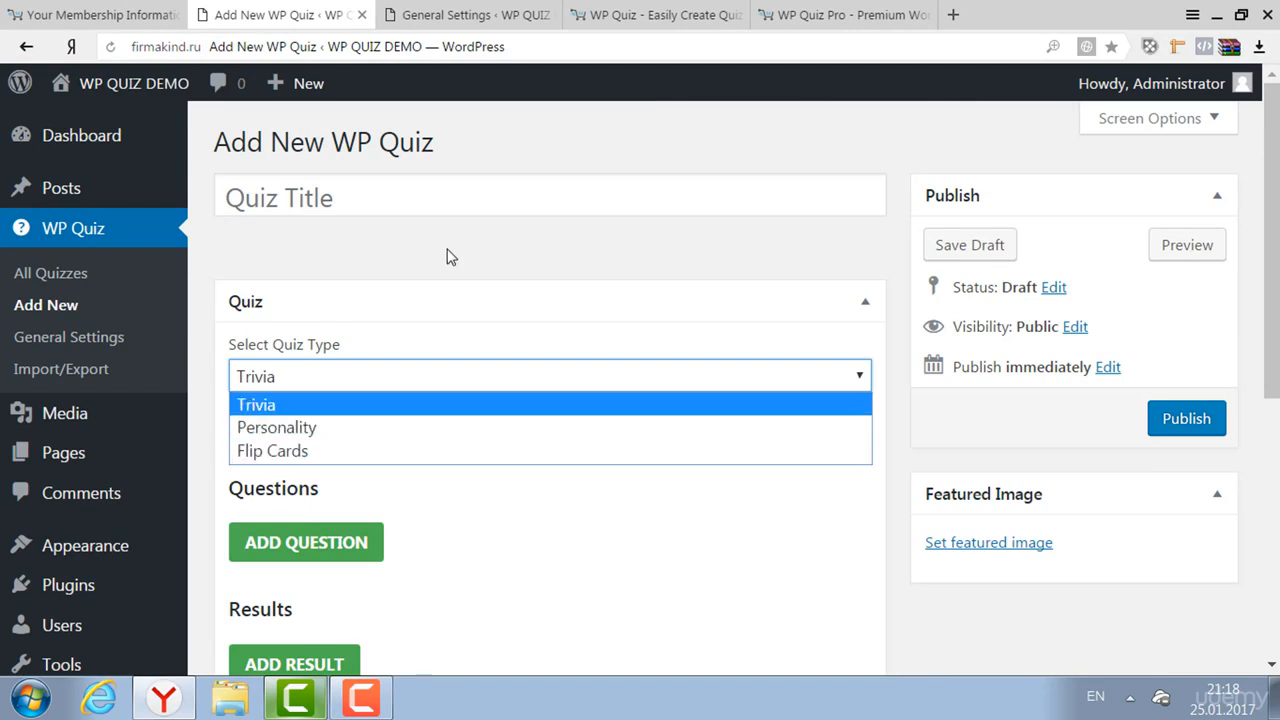
pyautogui.click(500, 270)
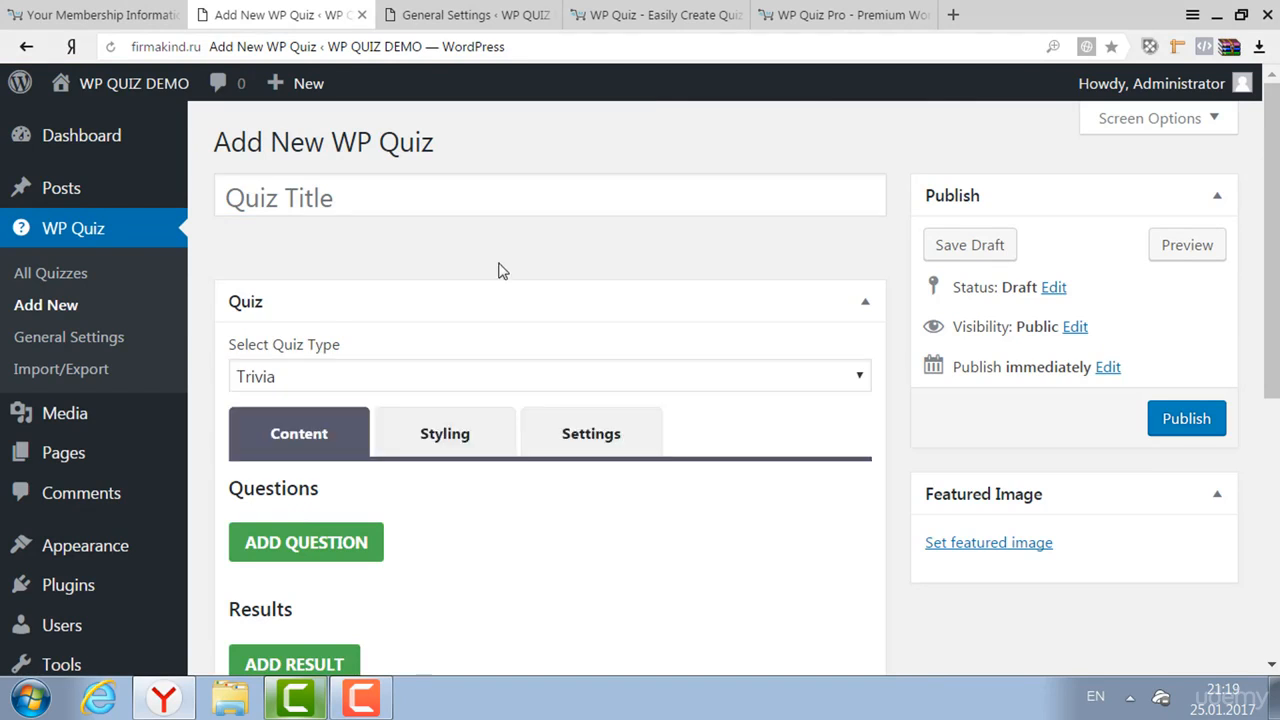
# - Compare the General Settings of the WP QUIZ DEMO site with those of the WP QUIZ PRO DEMO site
pyautogui.click(110, 337)
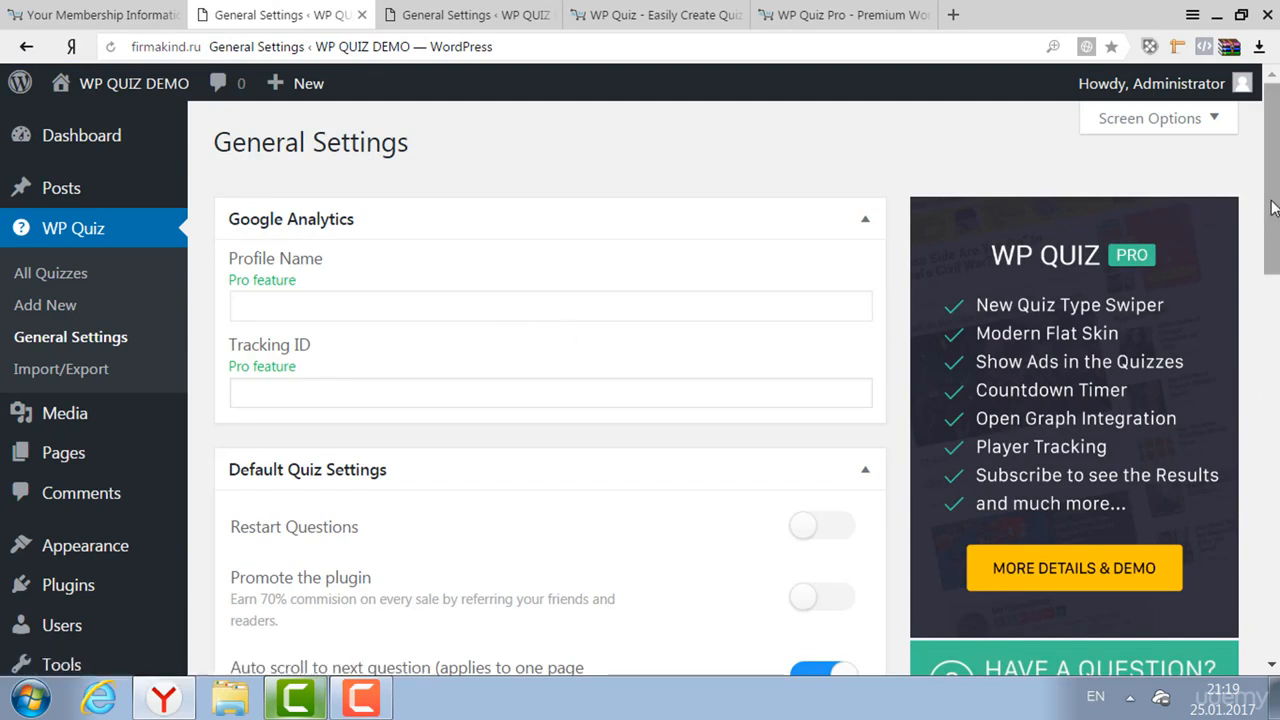
pyautogui.moveTo(1271, 209); pyautogui.dragTo(1271, 264)
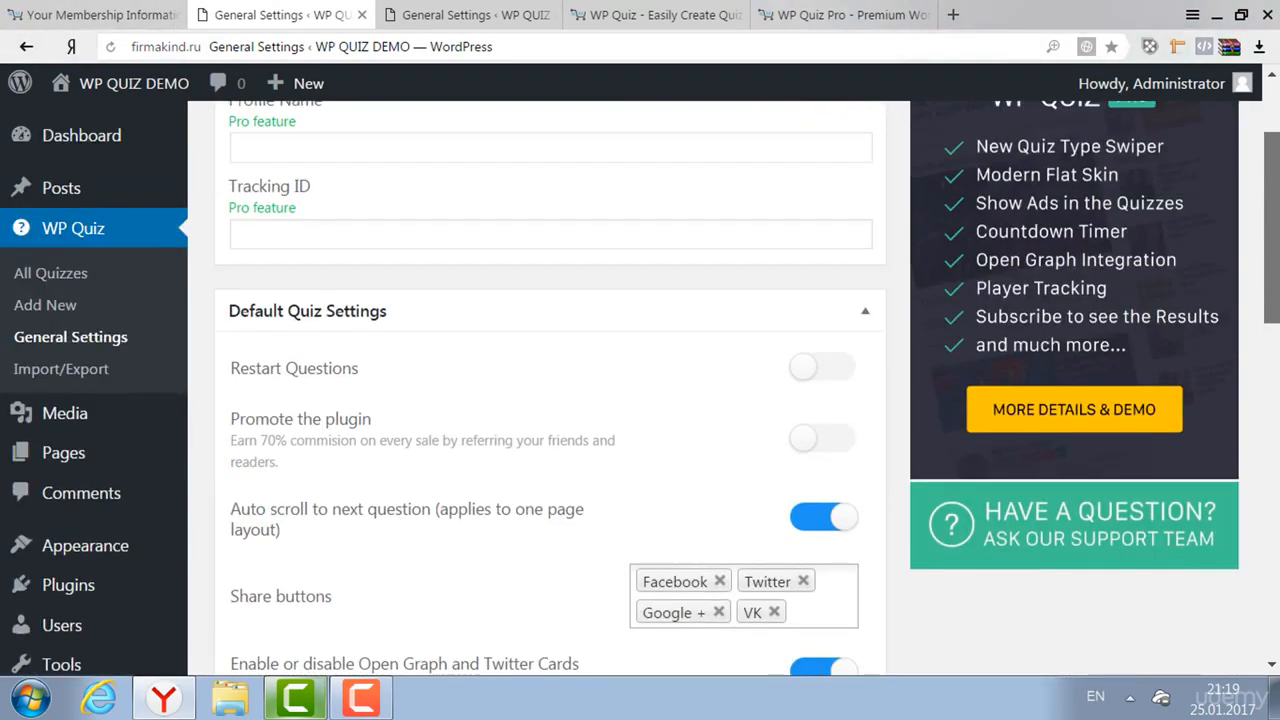
pyautogui.click(475, 14)
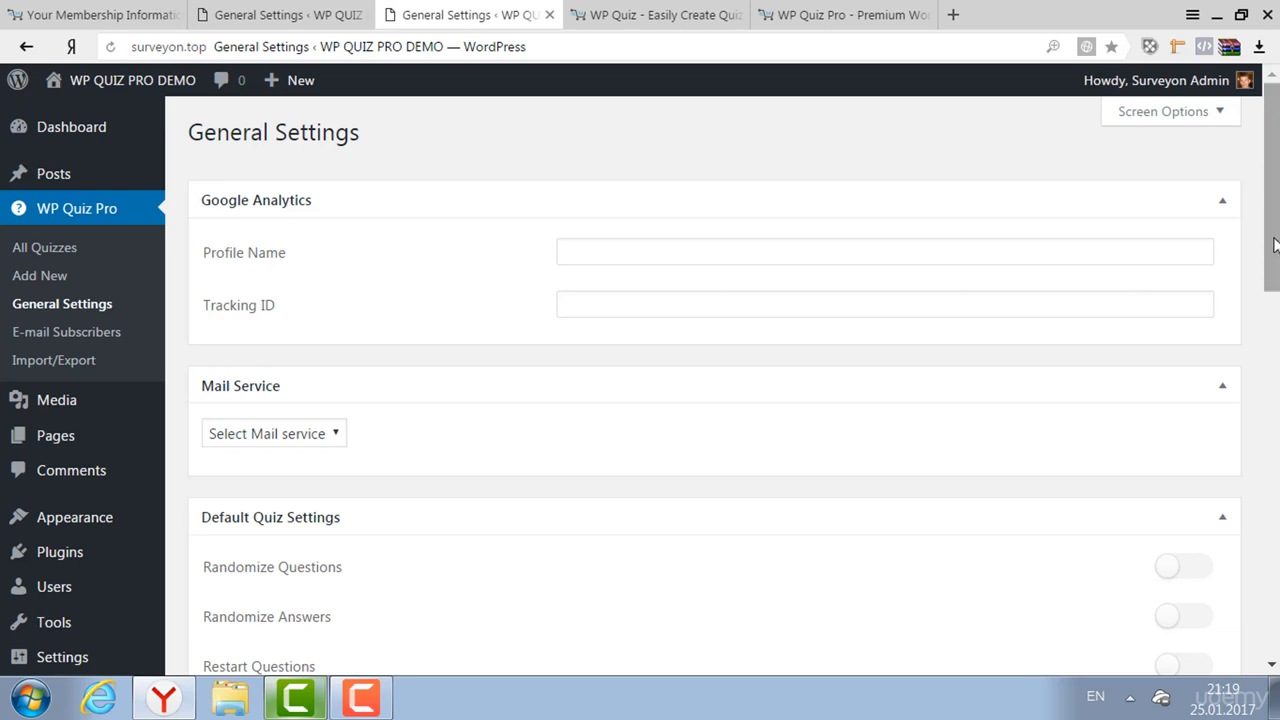
pyautogui.moveTo(1274, 243); pyautogui.dragTo(1275, 256)
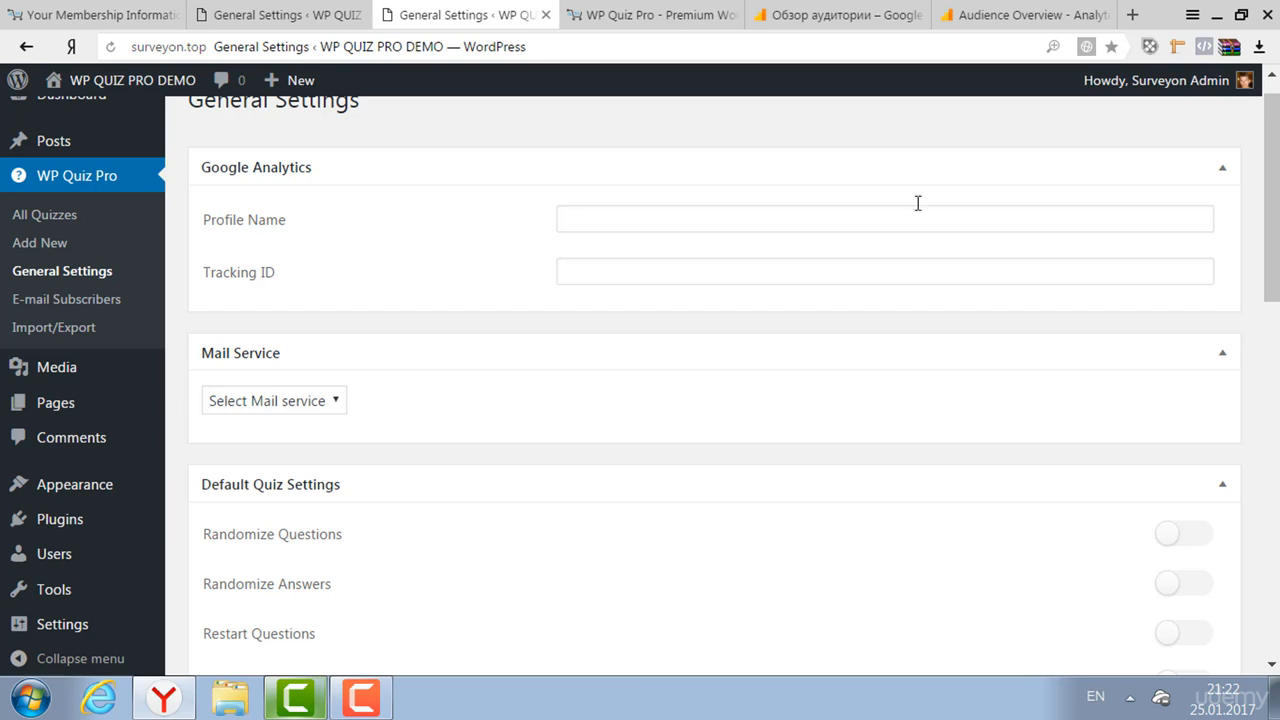
# - Switch to Google Analytics, open the tracking code page of the AmericanEnglish.RU property, and copy its tracking ID
pyautogui.click(976, 16)
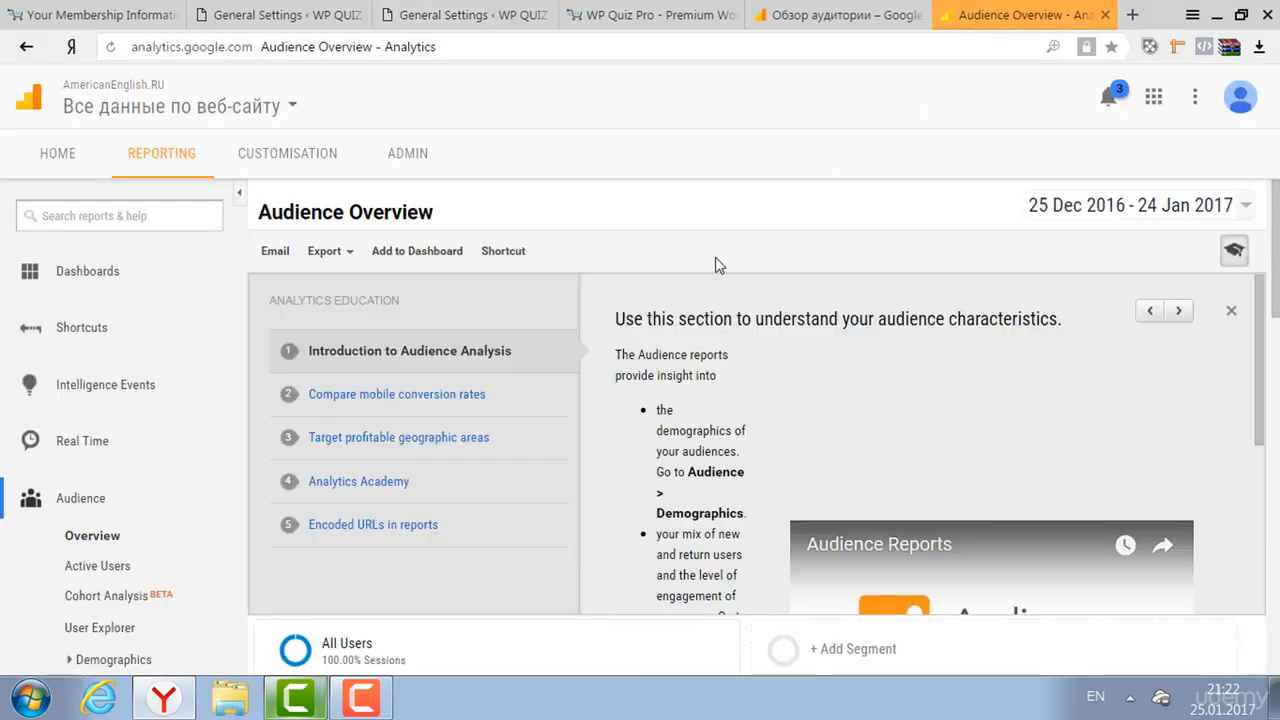
pyautogui.click(406, 158)
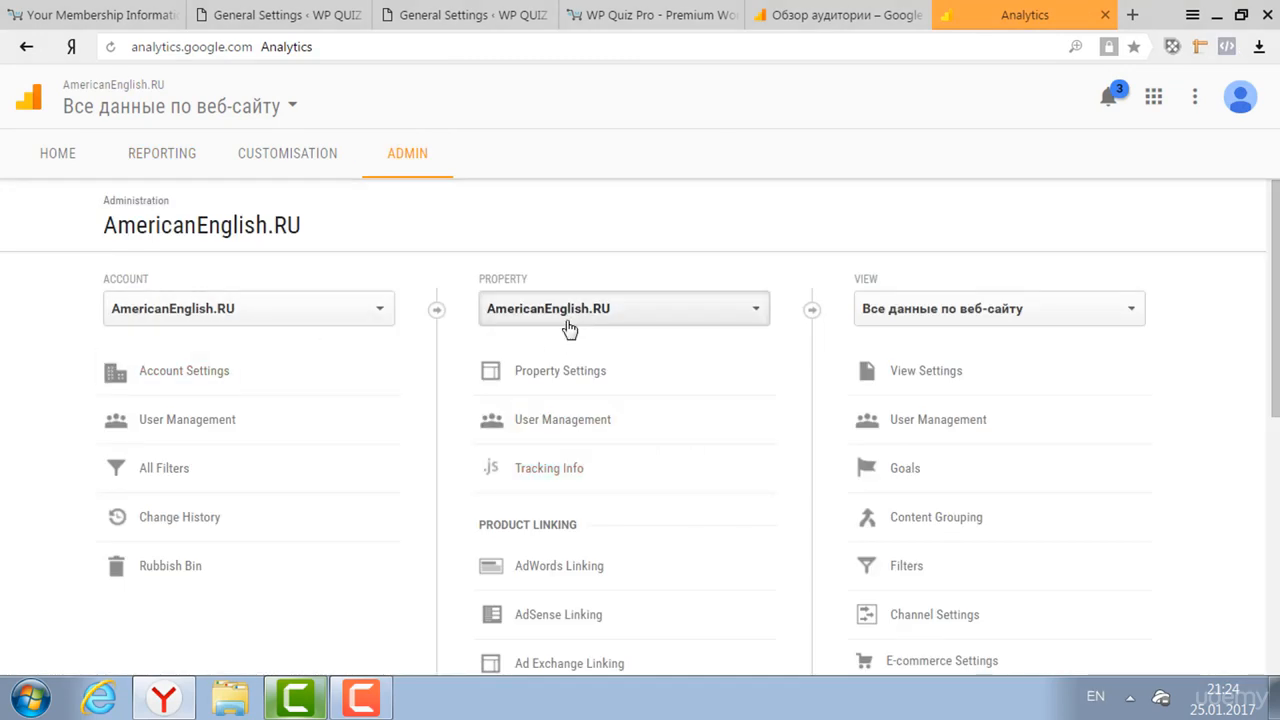
pyautogui.moveTo(1272, 356); pyautogui.dragTo(1269, 449)
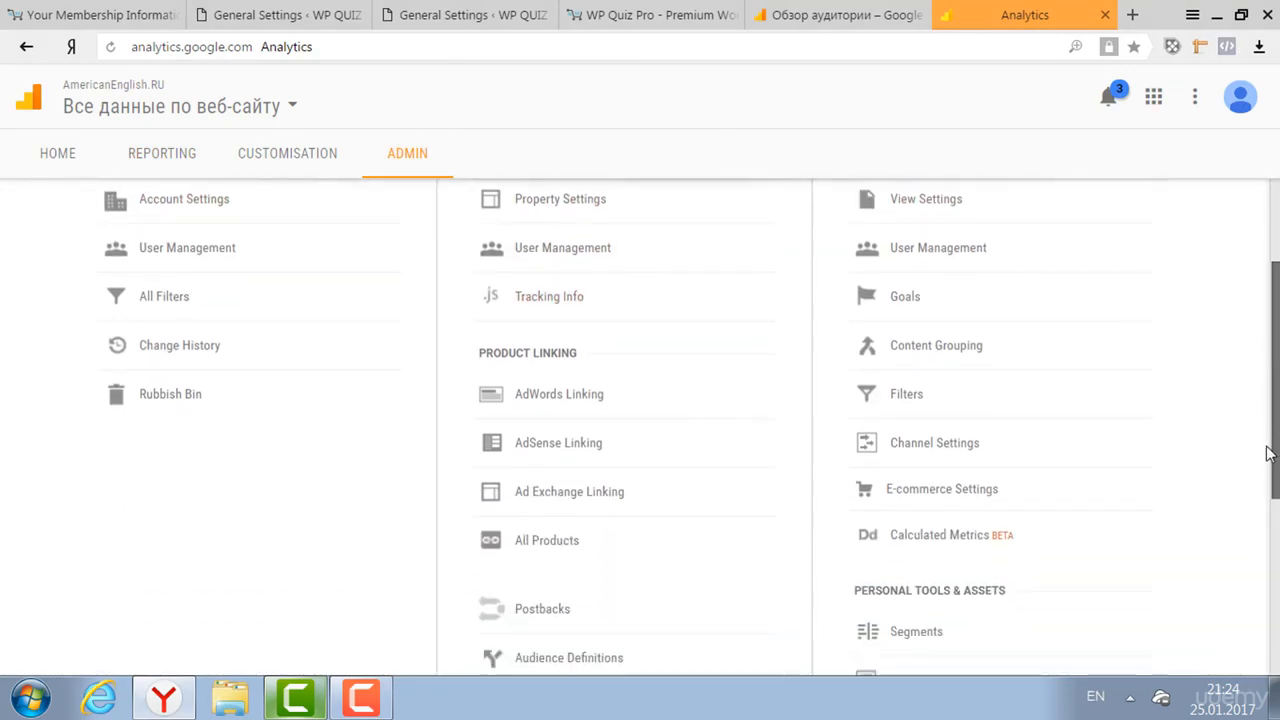
pyautogui.click(560, 300)
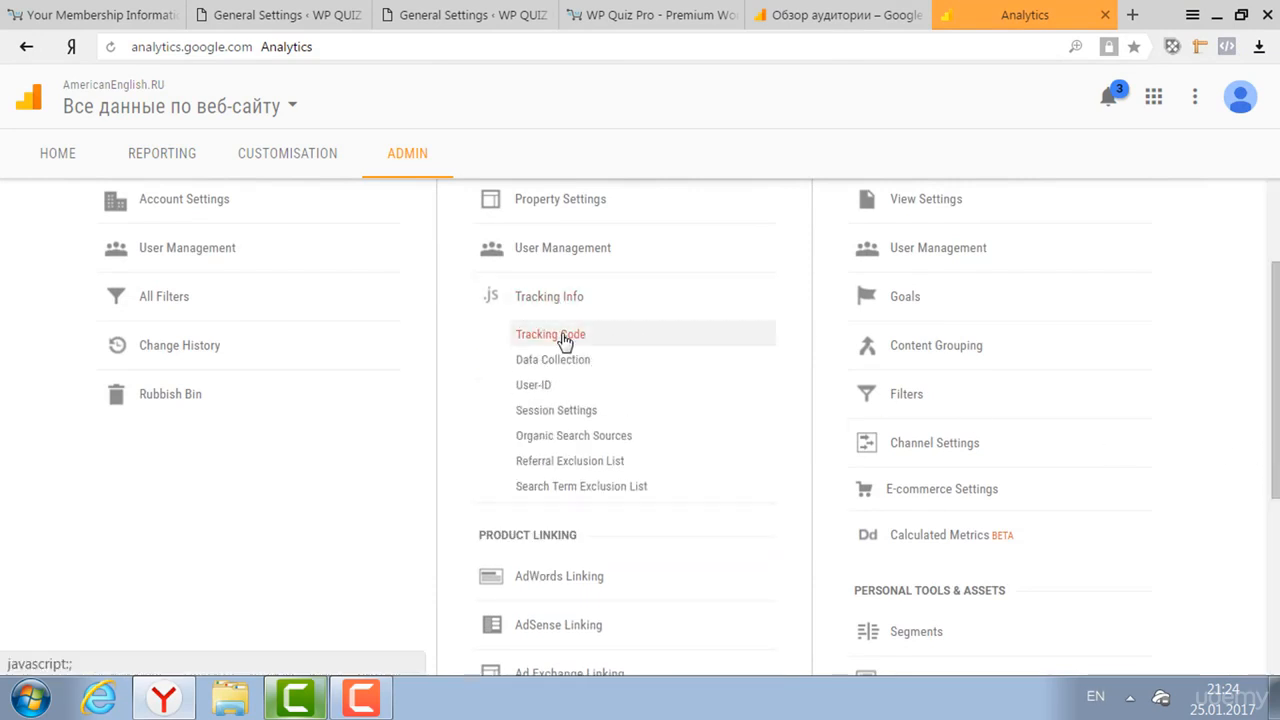
pyautogui.click(560, 336)
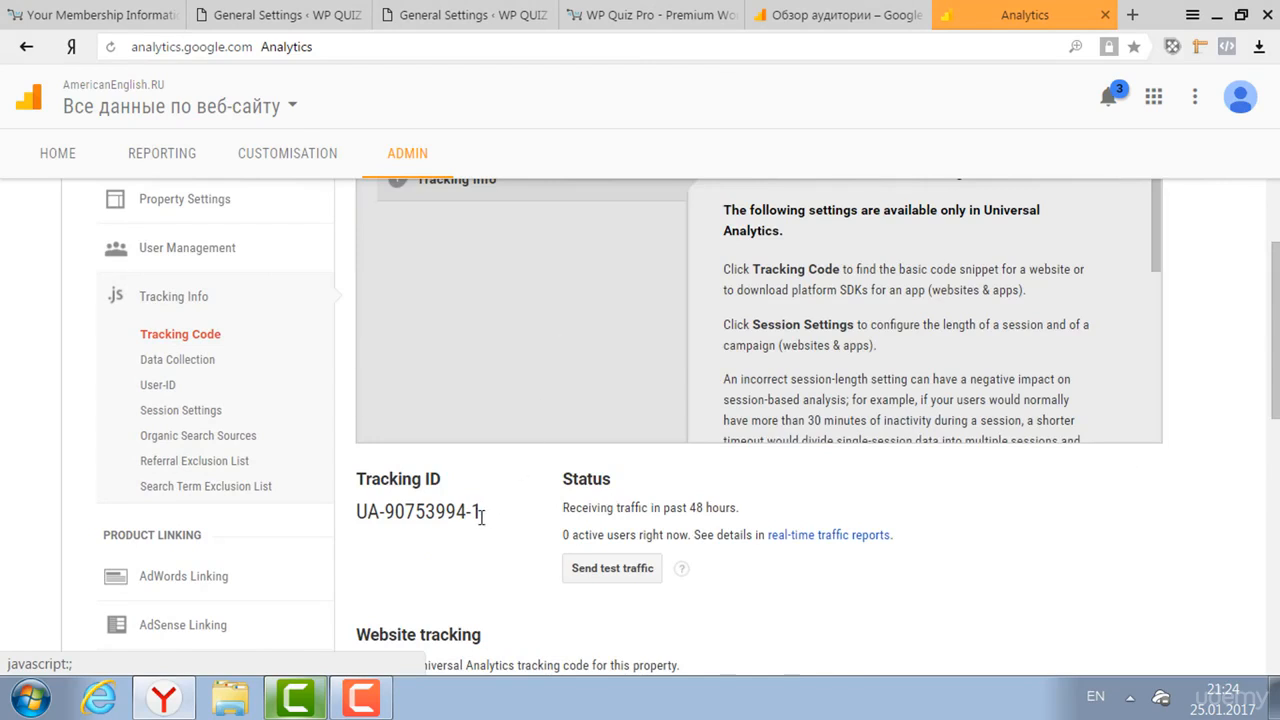
pyautogui.moveTo(481, 515); pyautogui.dragTo(359, 514)
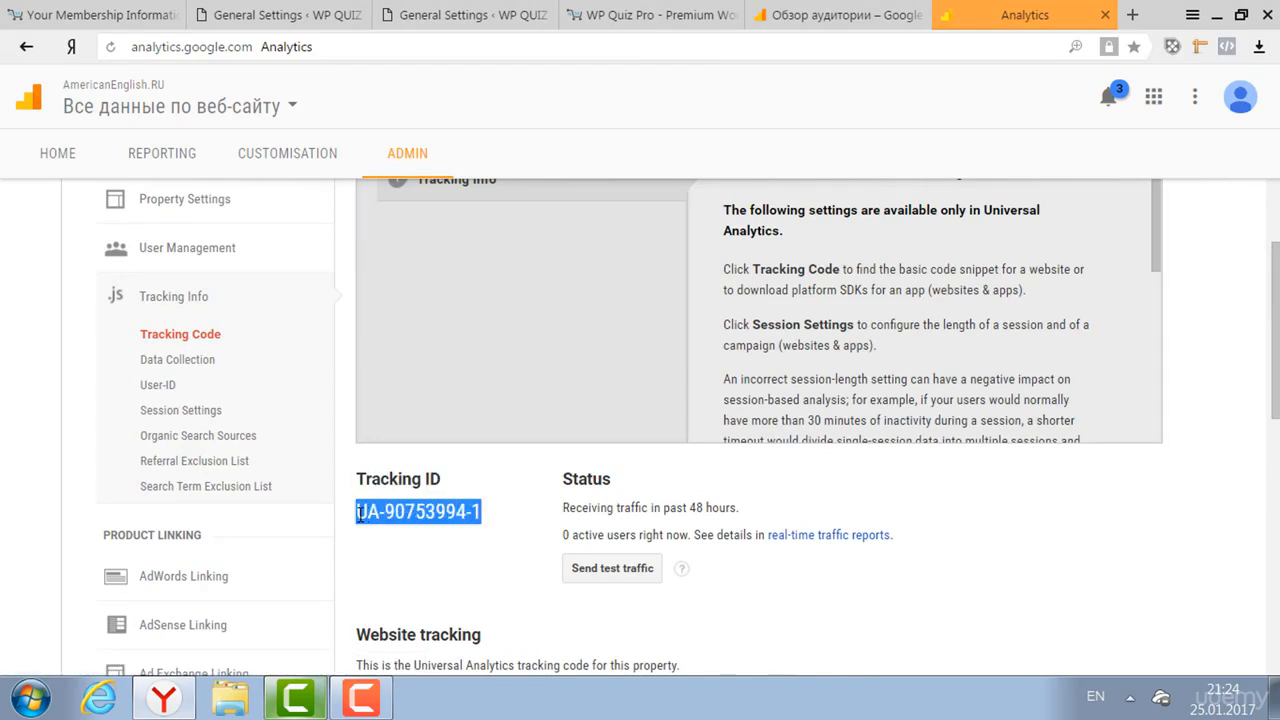
pyautogui.click(342, 511)
pyautogui.click(405, 524)
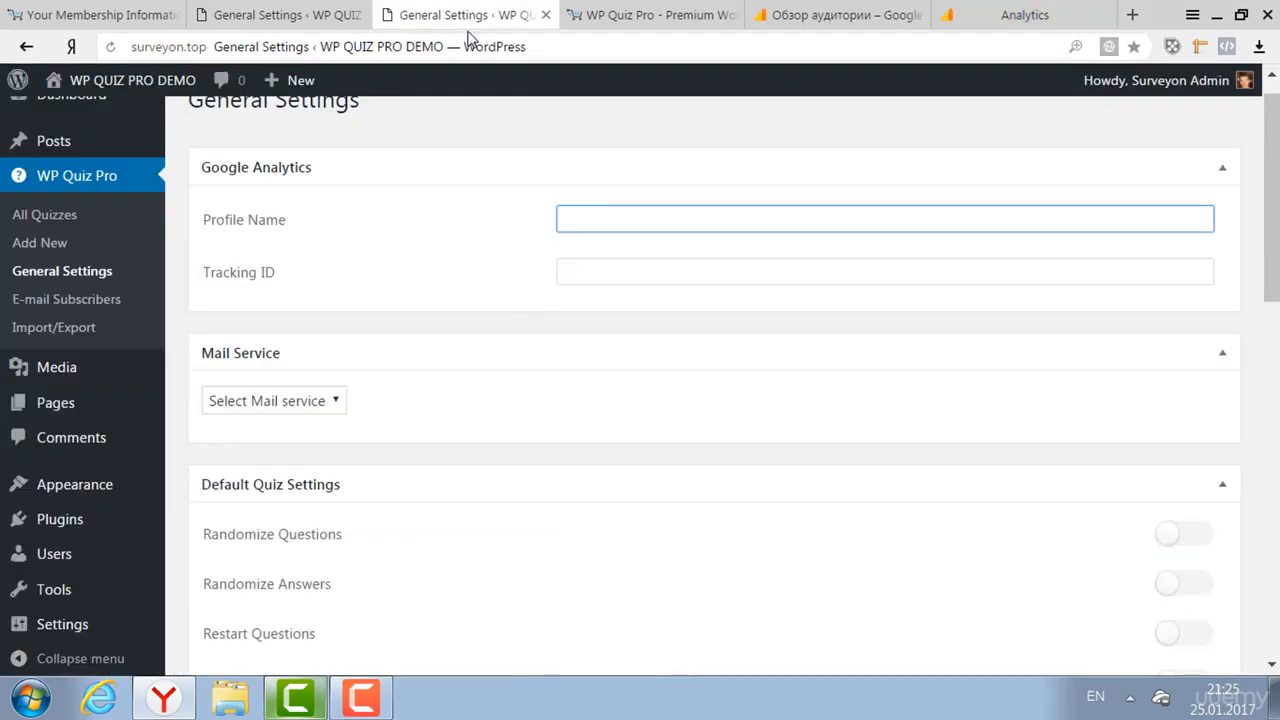
# - Back in the WP Quiz Pro General Settings, paste the copied tracking ID as the Google Analytics Tracking ID
pyautogui.click(462, 15)
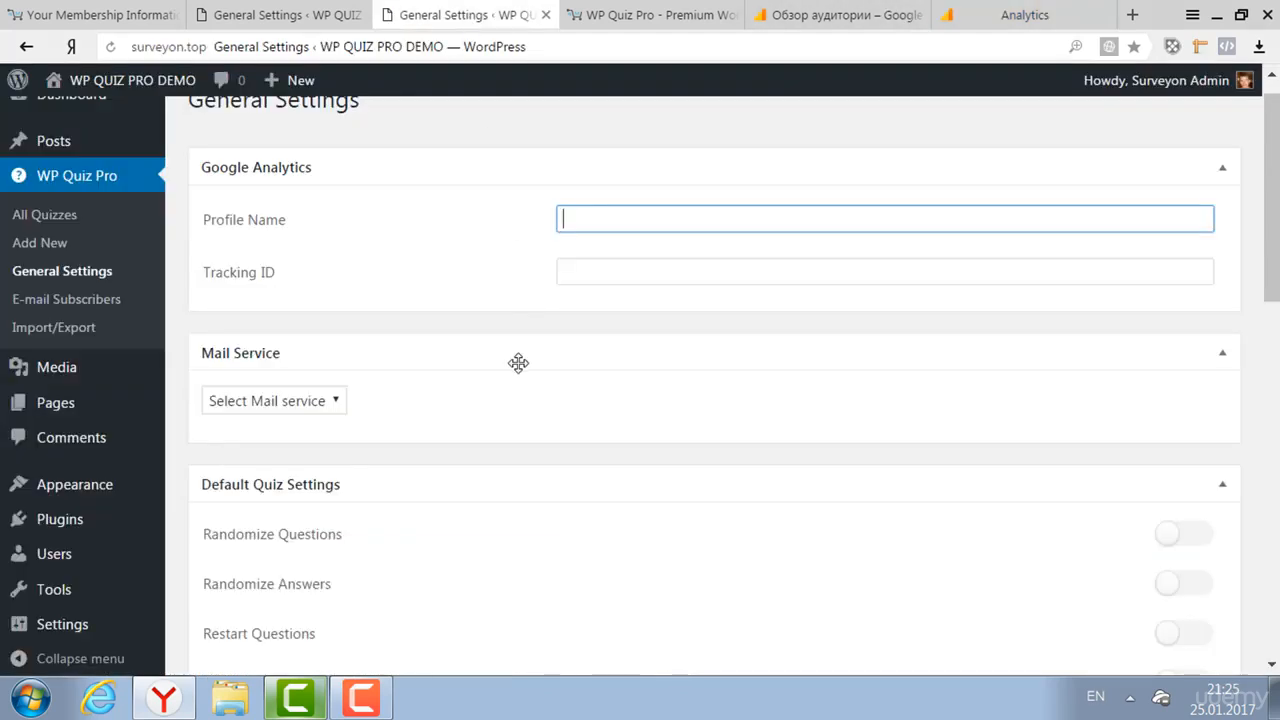
pyautogui.click(590, 272)
pyautogui.rightClick(590, 271)
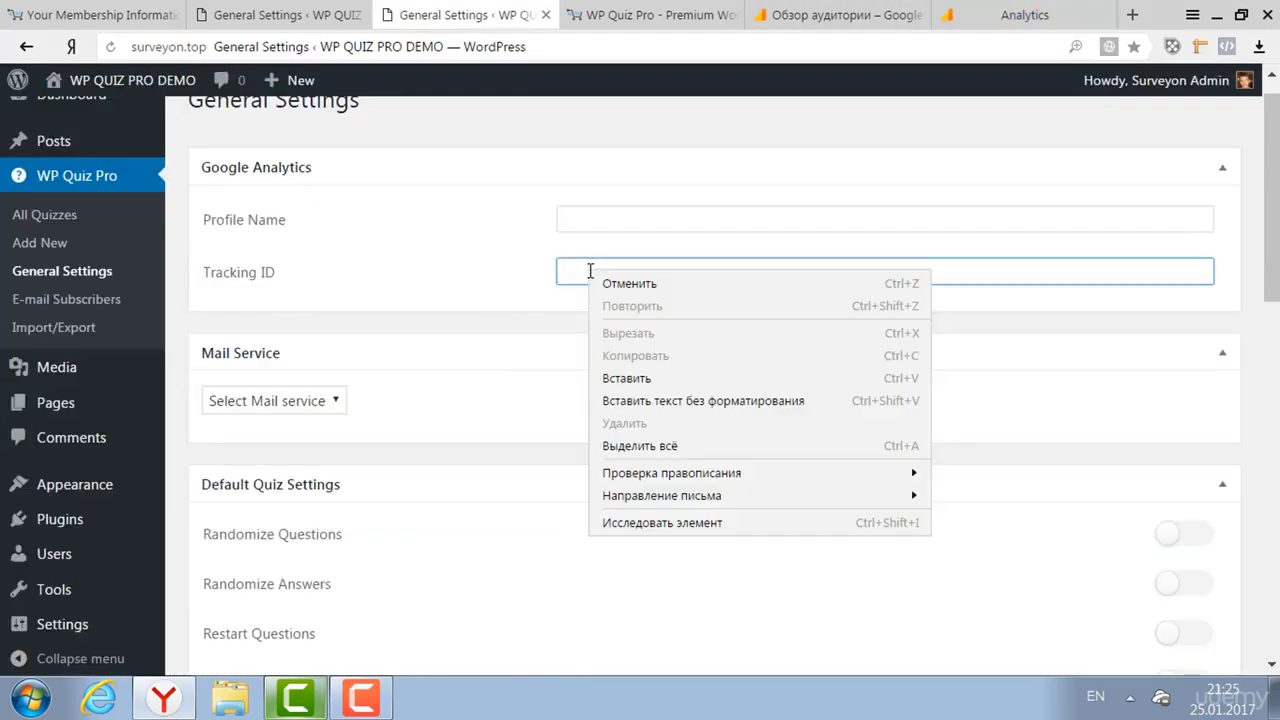
pyautogui.click(630, 378)
# - Copy the property name AmericanEnglish.RU from Google Analytics and paste it as the Profile Name in the WP Quiz Pro General Settings
pyautogui.click(601, 218)
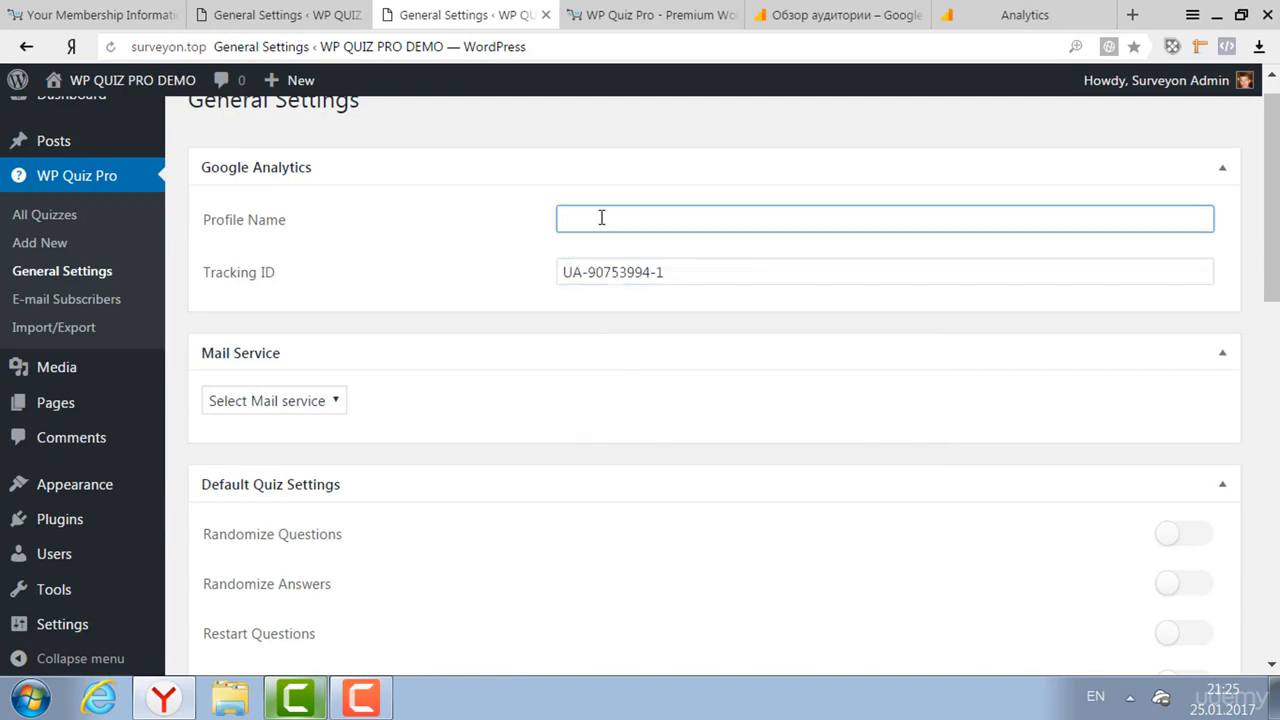
pyautogui.click(1036, 19)
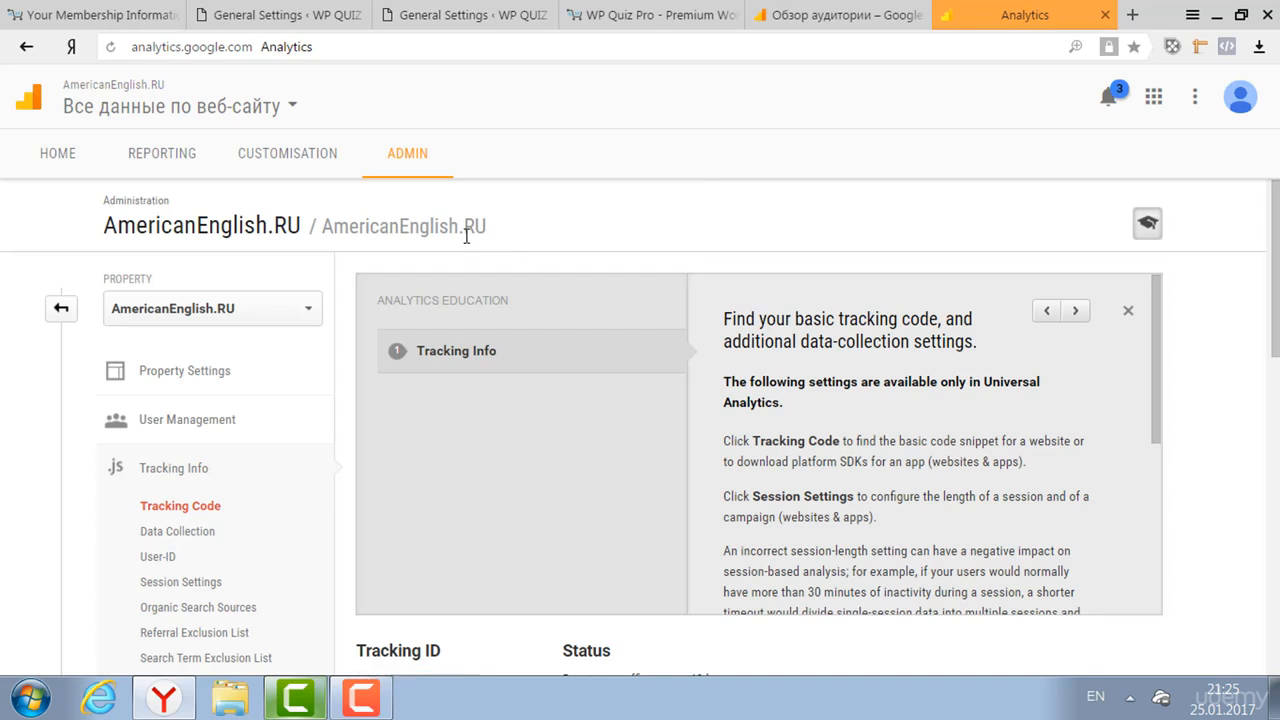
pyautogui.moveTo(466, 236); pyautogui.dragTo(298, 228)
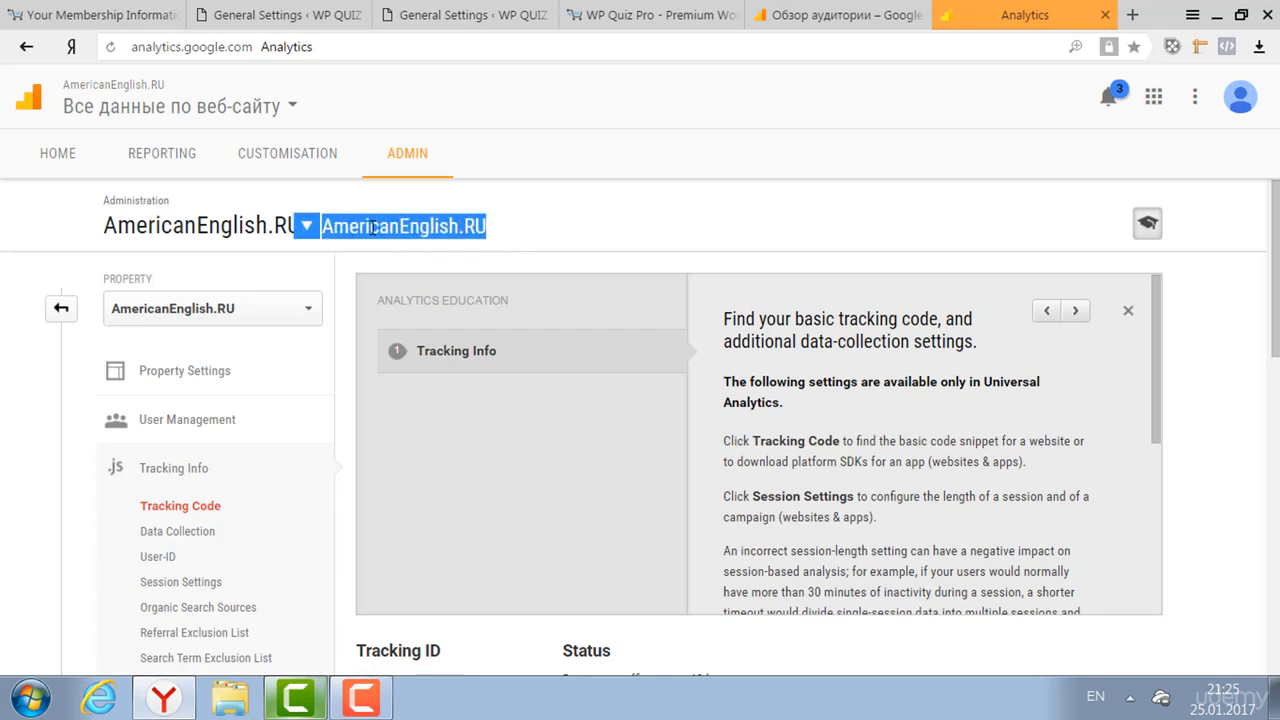
pyautogui.rightClick(372, 228)
pyautogui.click(400, 240)
pyautogui.click(470, 15)
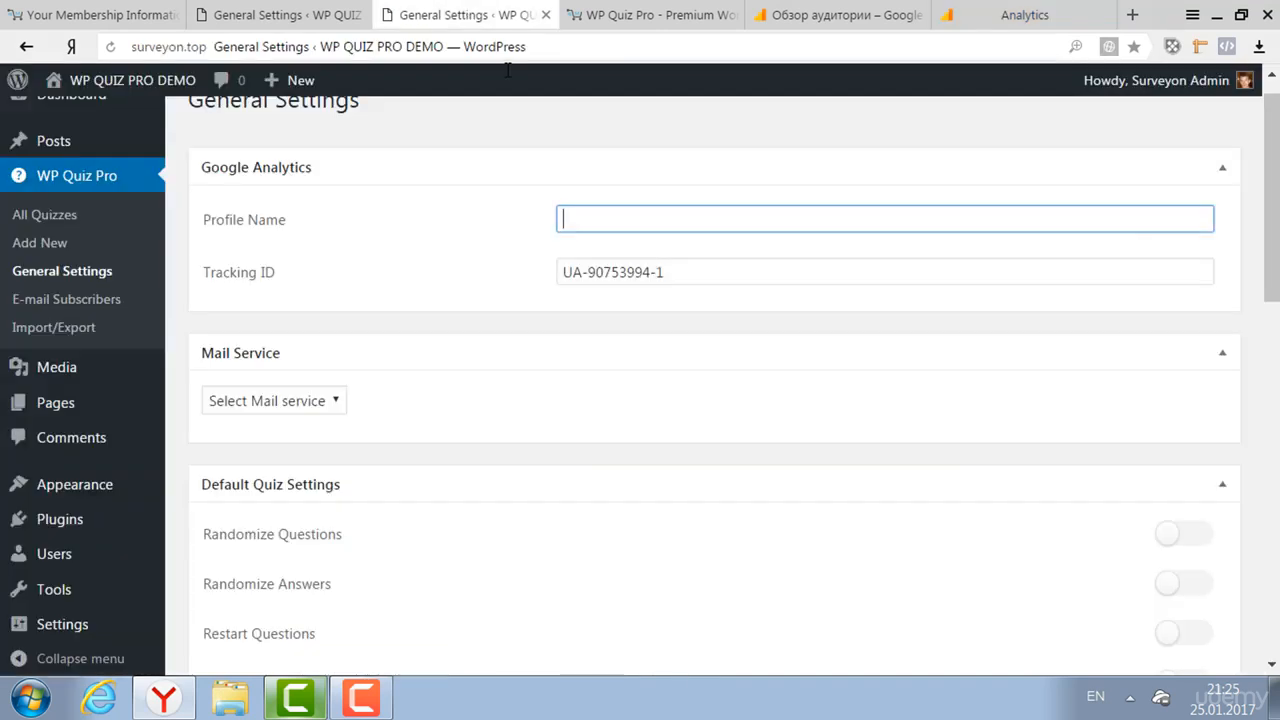
pyautogui.rightClick(597, 219)
pyautogui.click(660, 332)
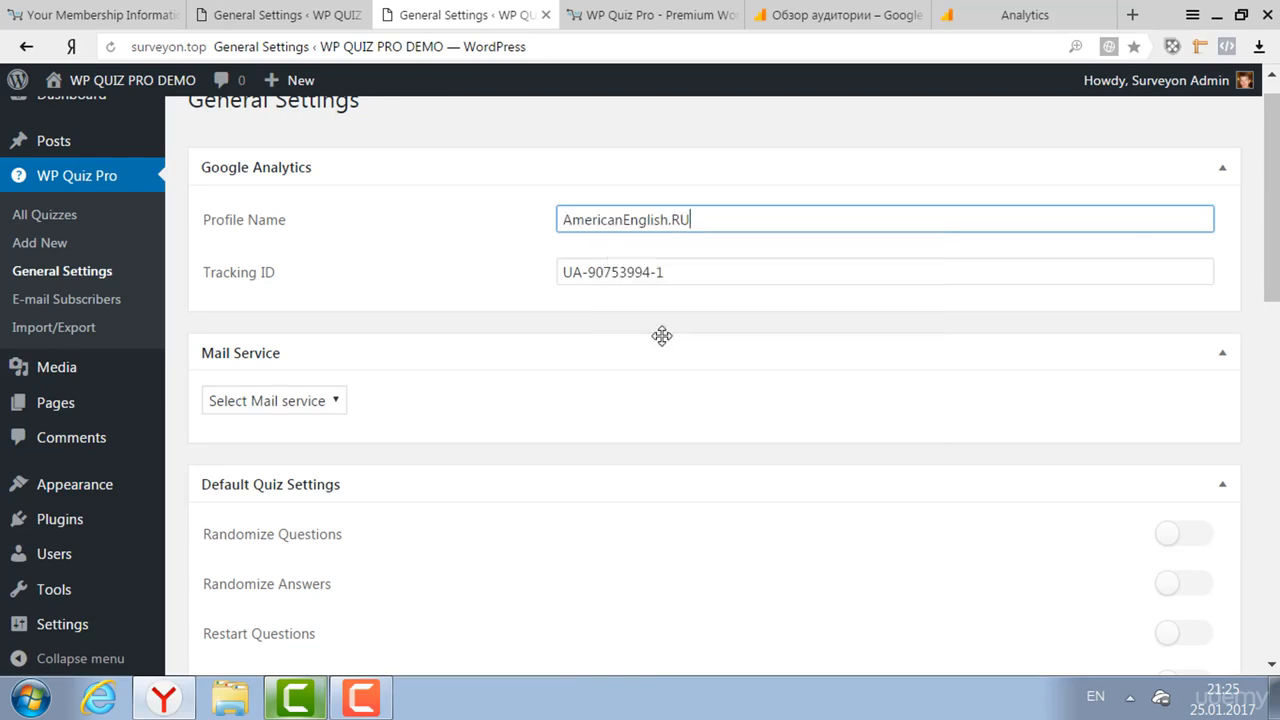
# - Choose MailChimp as the mail service for WP Quiz Pro and select its API key field
pyautogui.scroll(-1, 1276, 314)
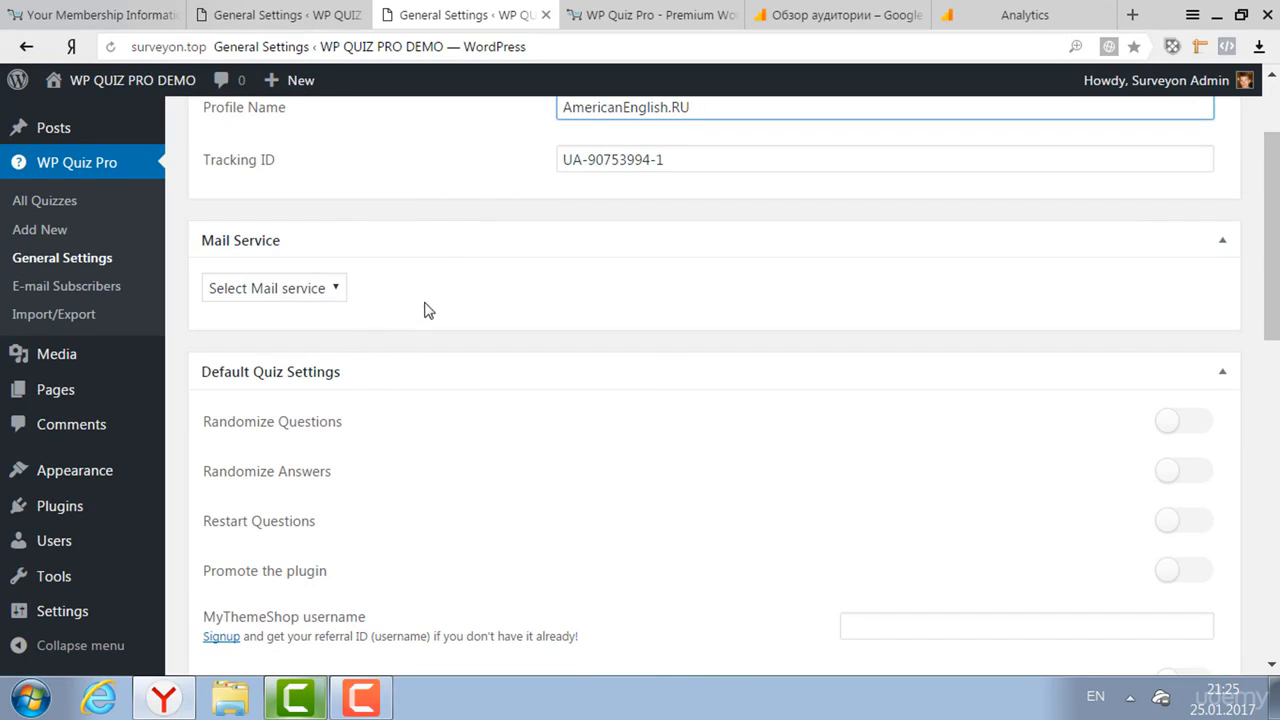
pyautogui.click(334, 288)
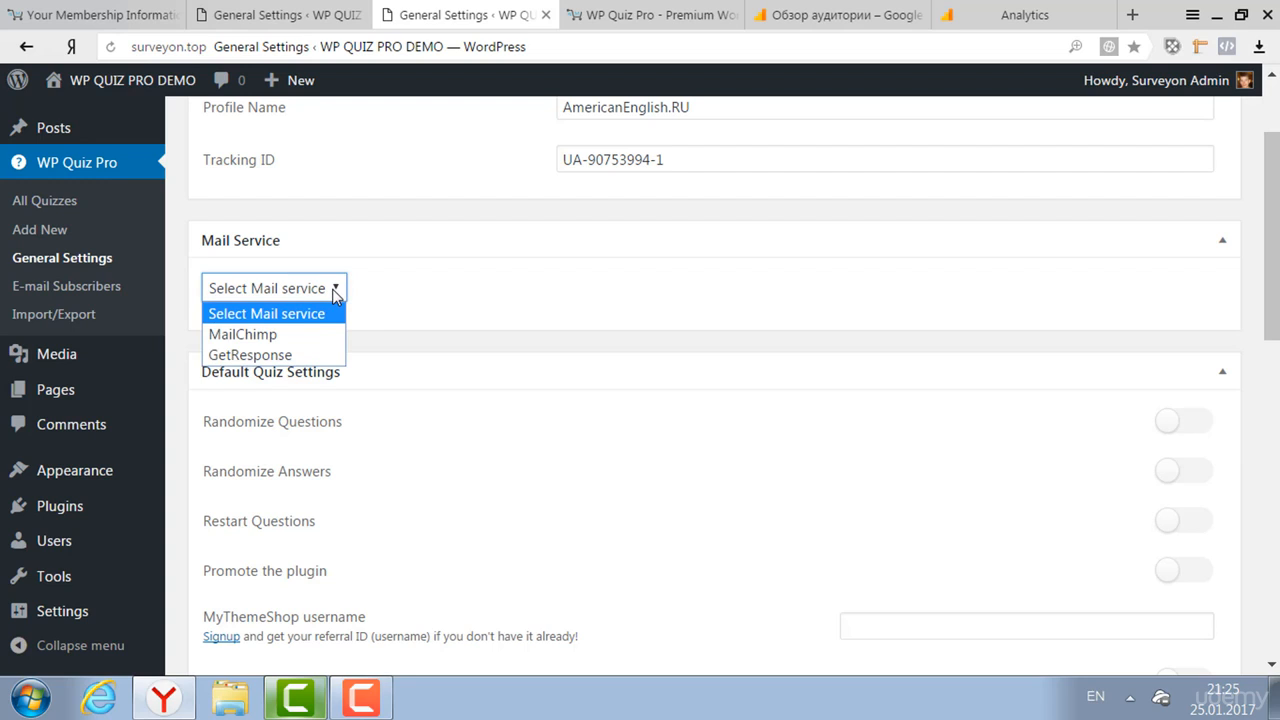
pyautogui.click(291, 336)
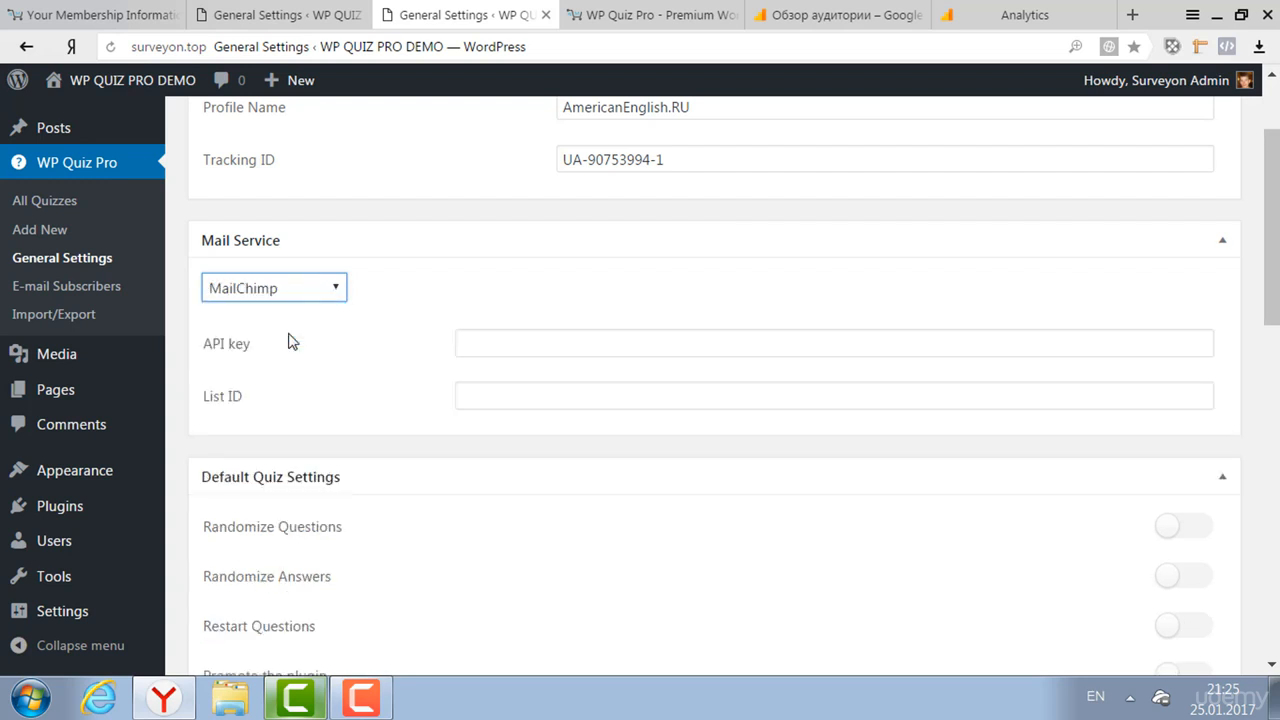
pyautogui.click(502, 344)
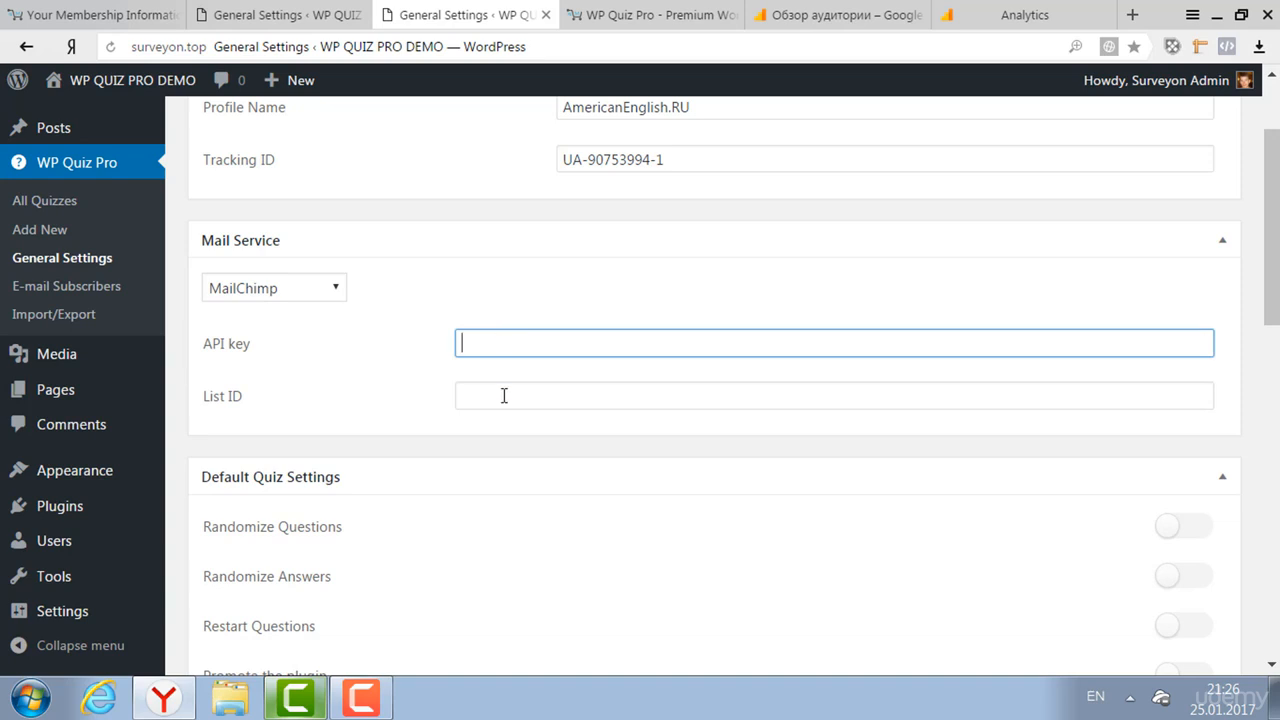
pyautogui.click(748, 290)
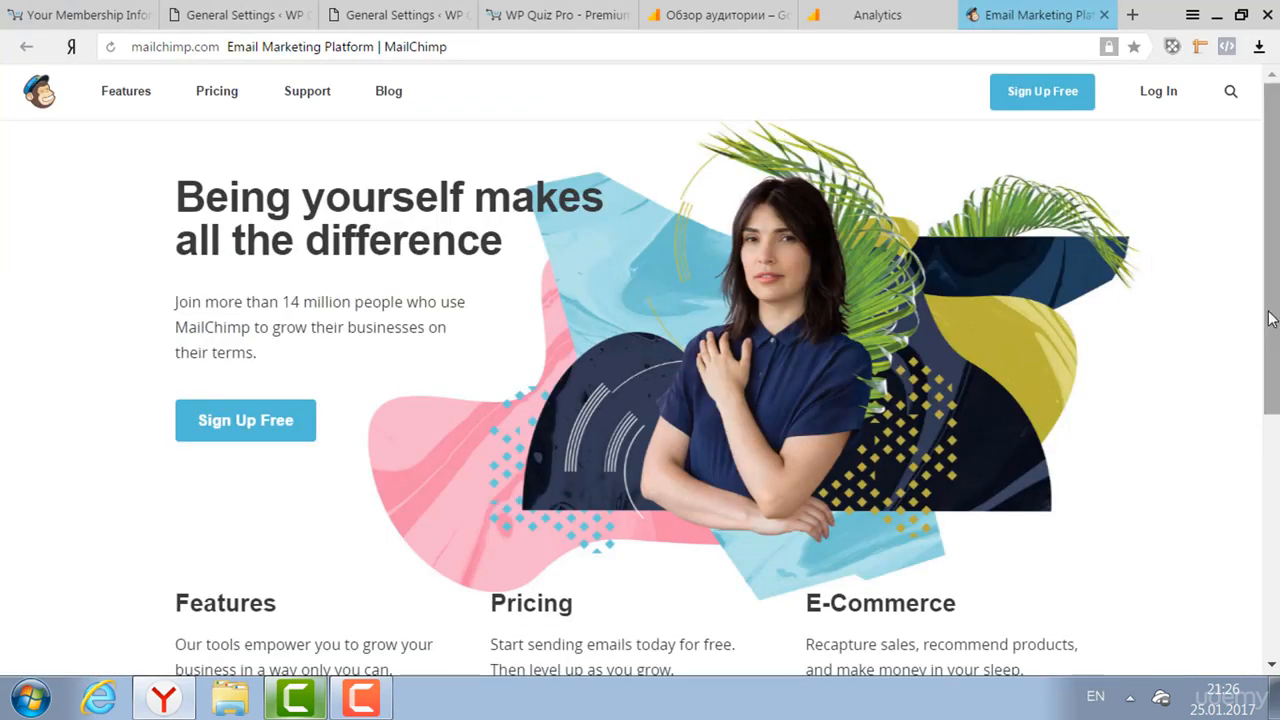
# - Log in to the MailChimp account using the prefilled username and password
pyautogui.moveTo(1270, 318); pyautogui.dragTo(1231, 257)
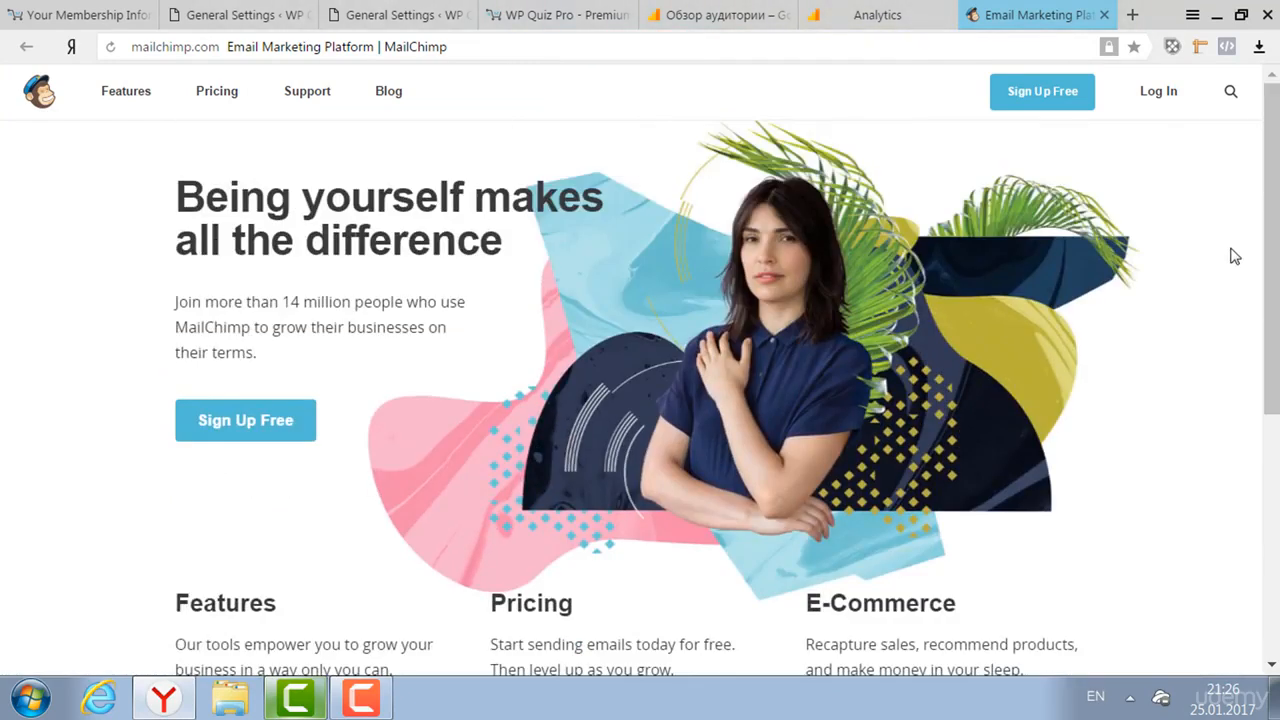
pyautogui.click(1163, 94)
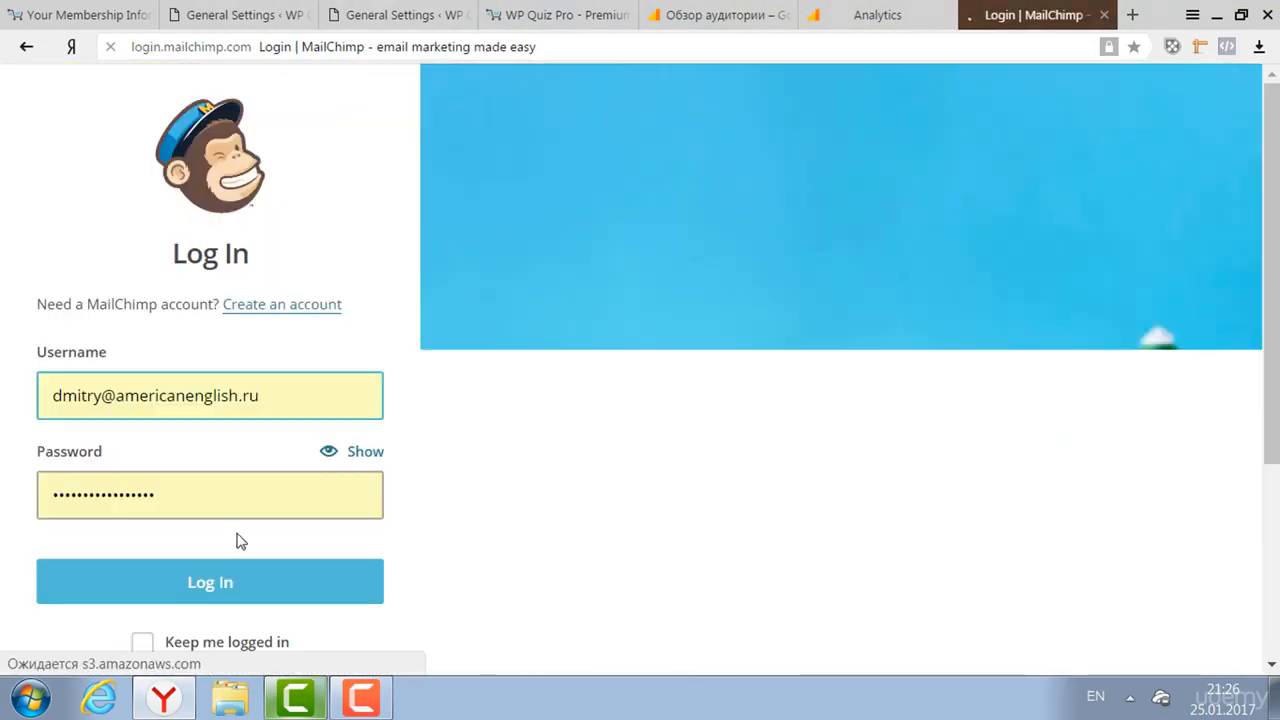
pyautogui.click(223, 583)
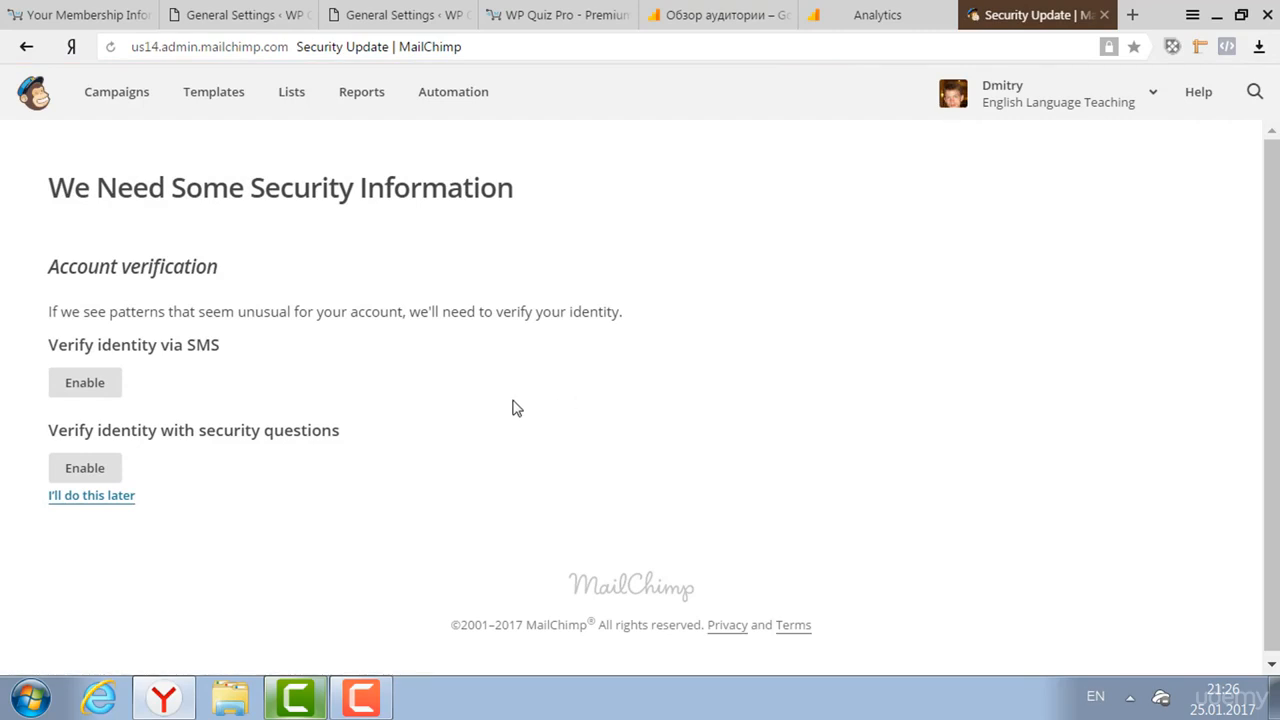
# - Open the settings of the WP QUIZ PRO list in MailChimp and copy its unique list ID
pyautogui.click(287, 92)
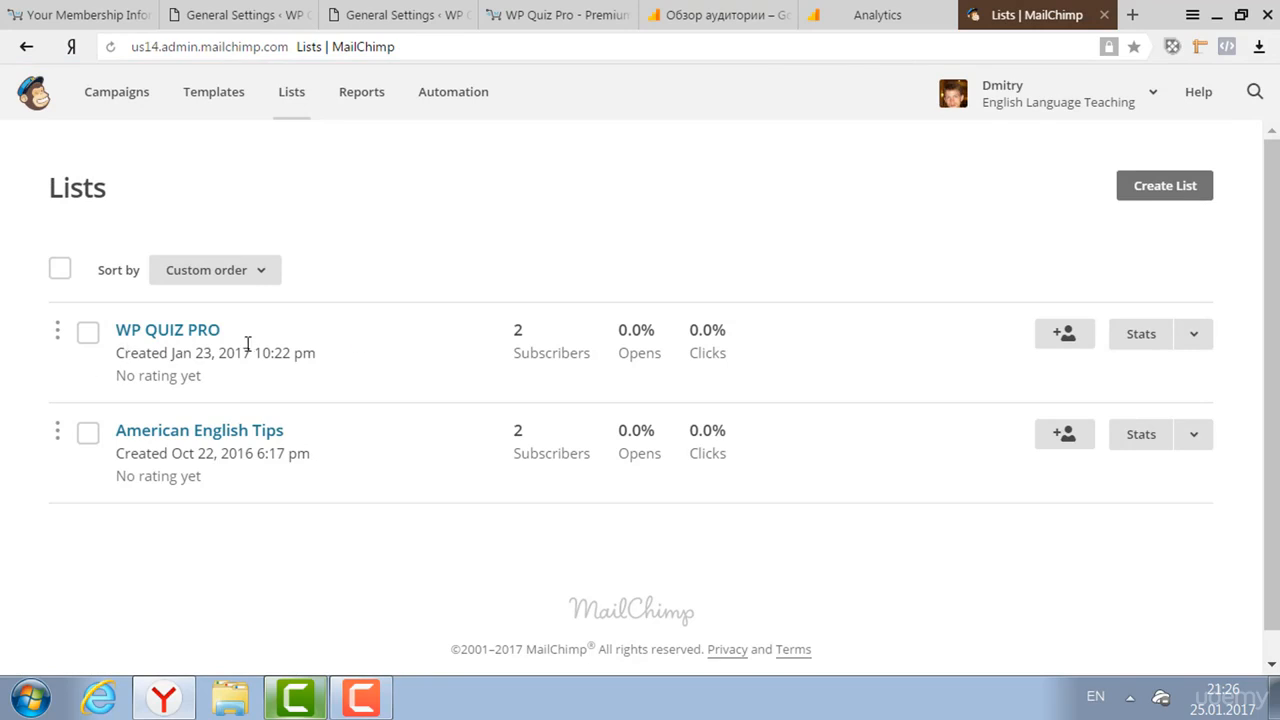
pyautogui.click(1196, 340)
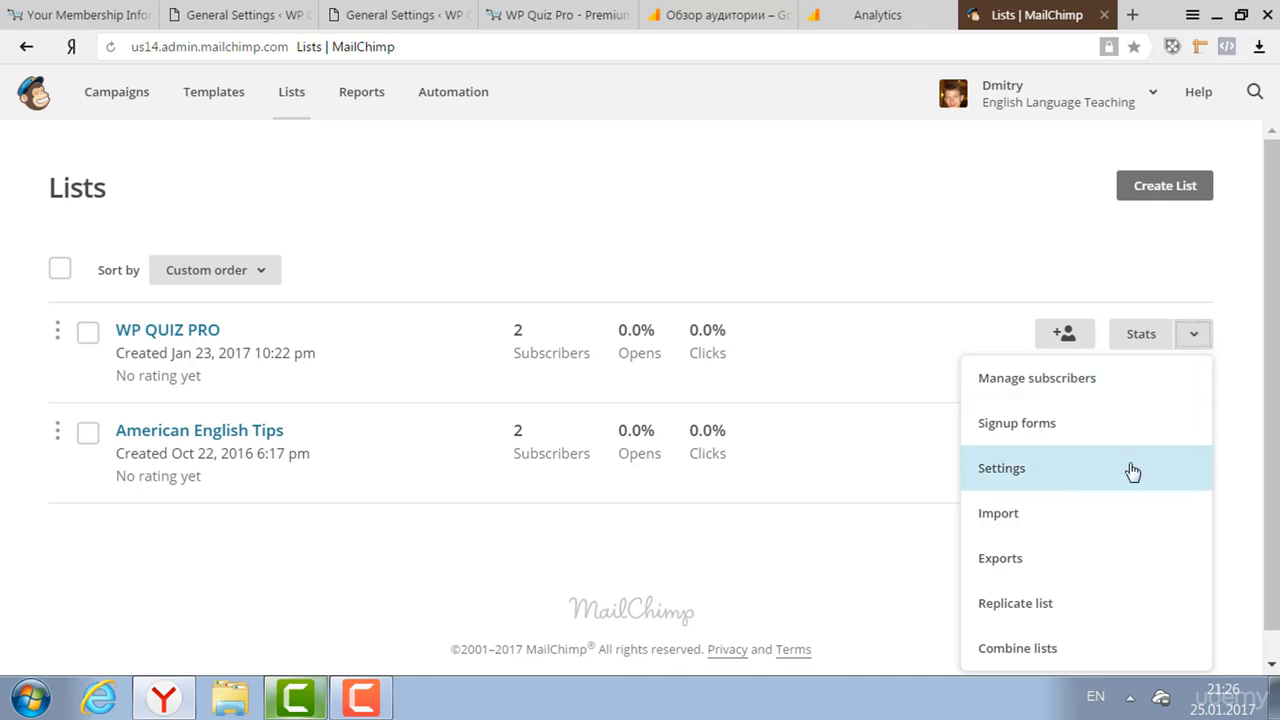
pyautogui.click(1074, 470)
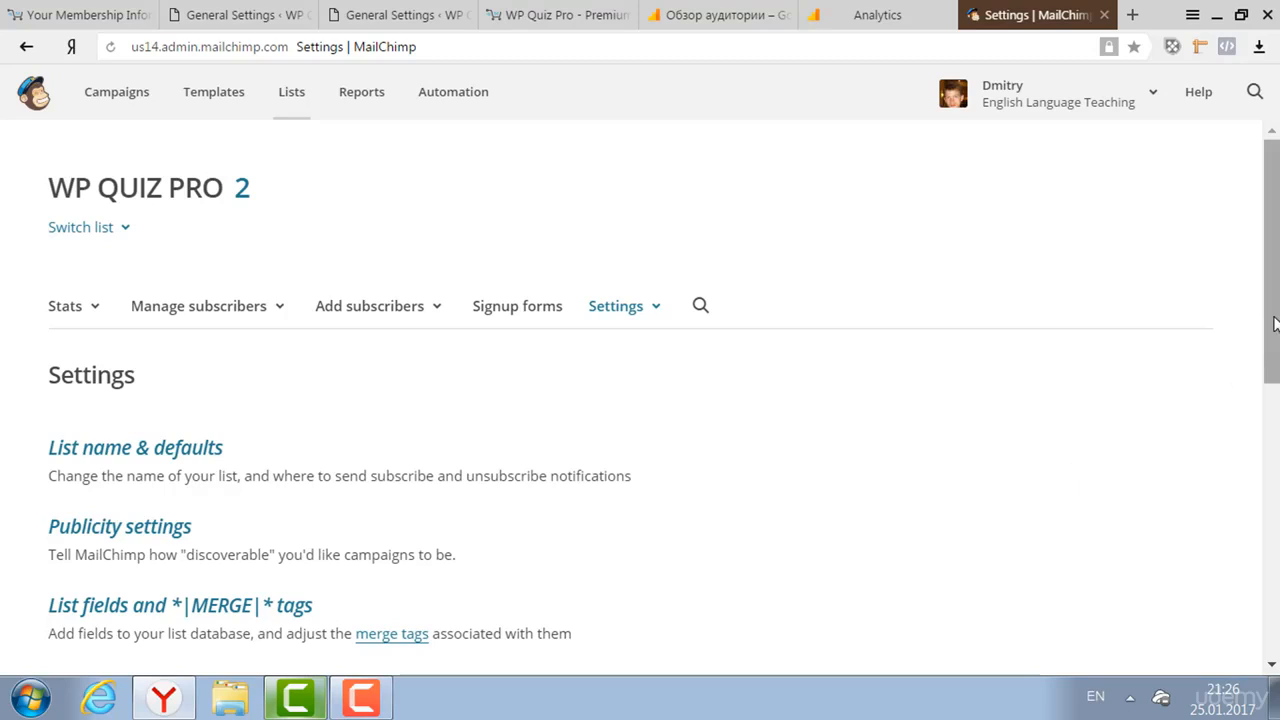
pyautogui.moveTo(1274, 327); pyautogui.dragTo(1275, 555)
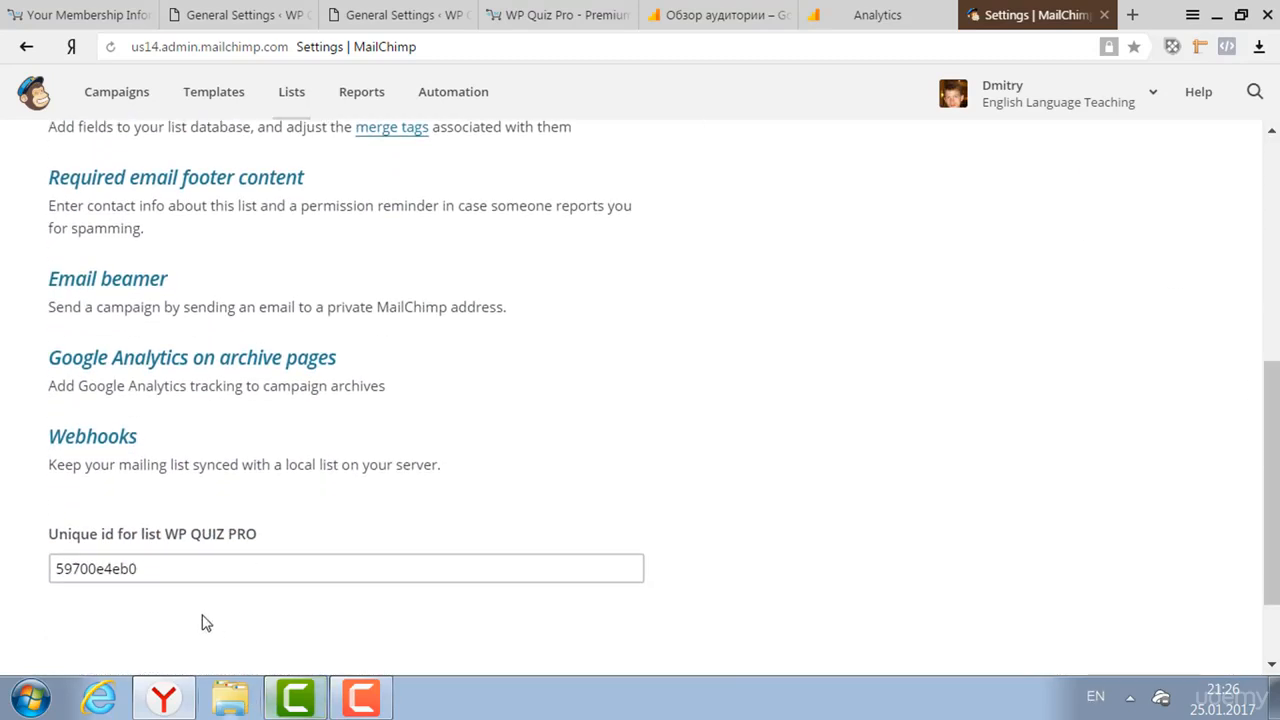
pyautogui.moveTo(186, 571); pyautogui.dragTo(41, 569)
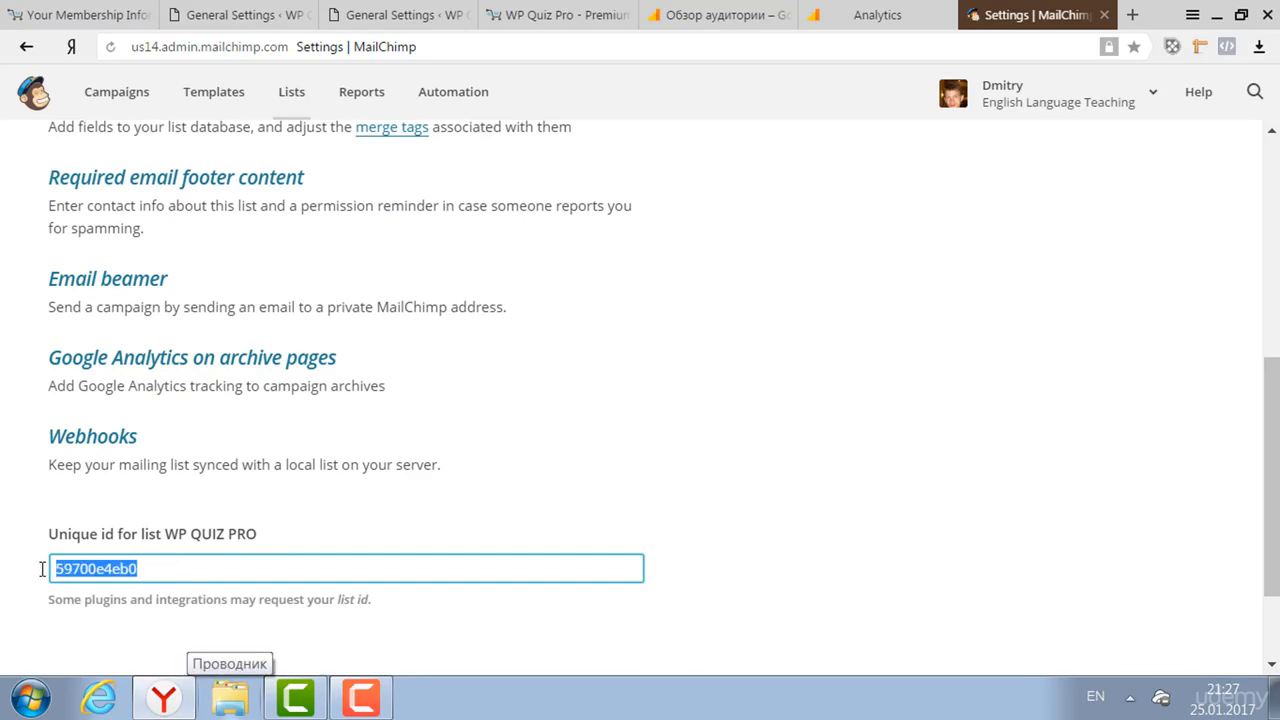
pyautogui.rightClick(103, 571)
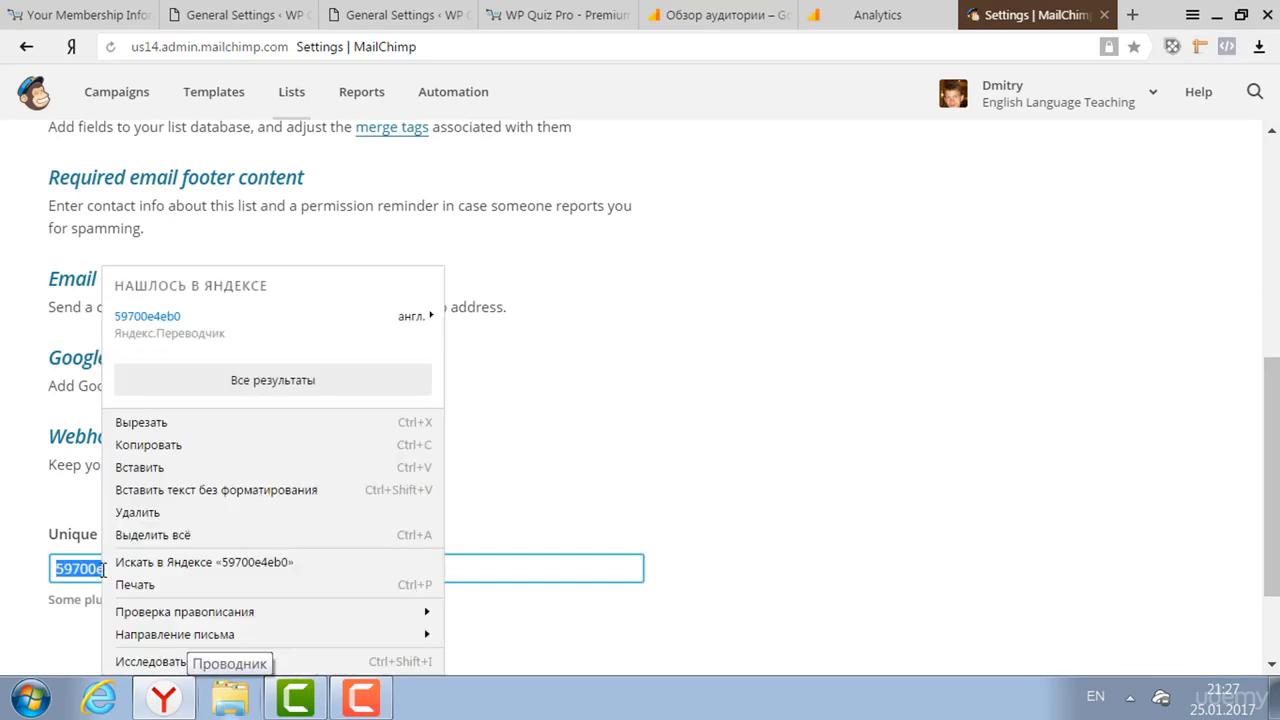
pyautogui.click(193, 449)
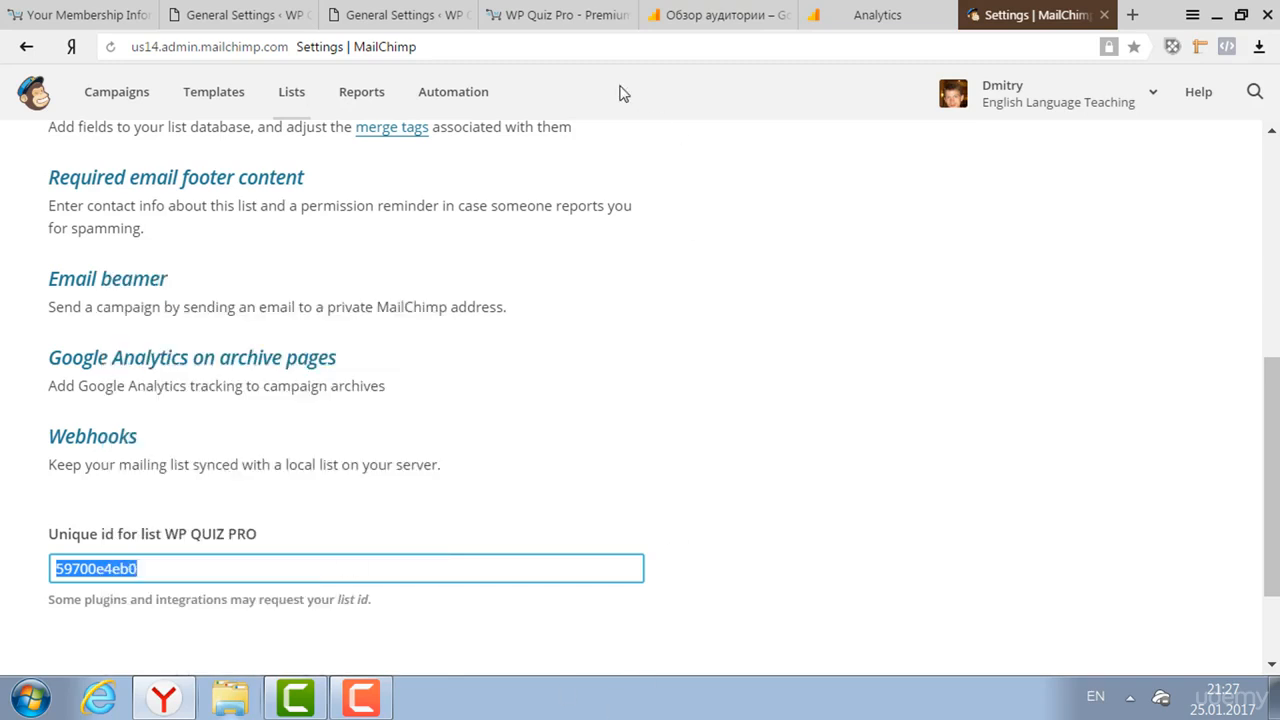
# - Return to the WP Quiz Pro General Settings, paste the copied list ID as the MailChimp List ID, and select the API key field
pyautogui.click(428, 14)
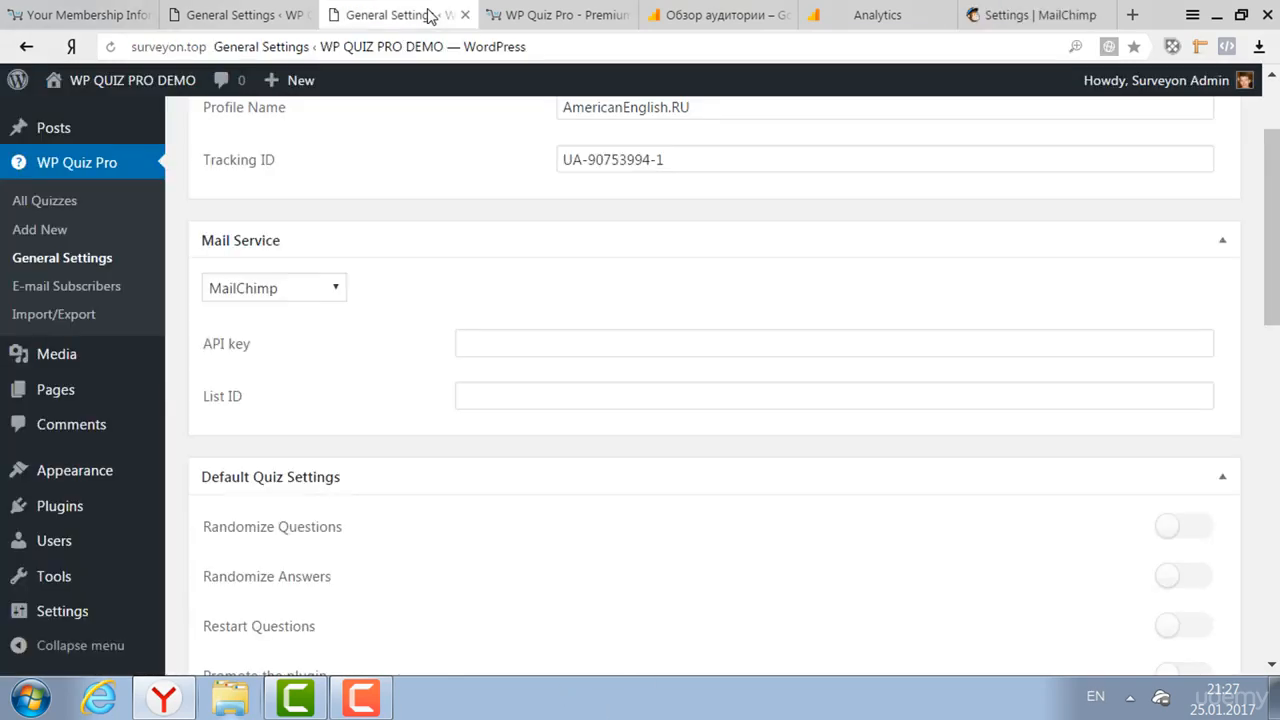
pyautogui.click(511, 398)
pyautogui.rightClick(511, 398)
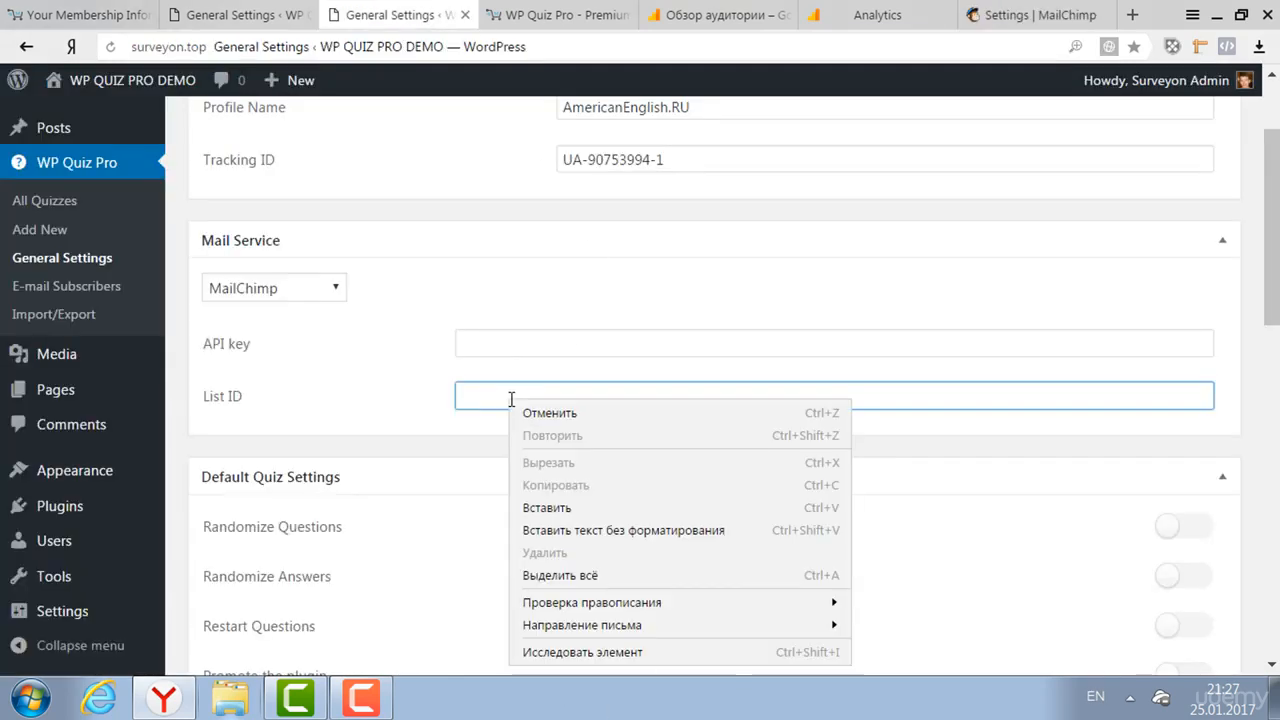
pyautogui.click(572, 508)
pyautogui.click(520, 340)
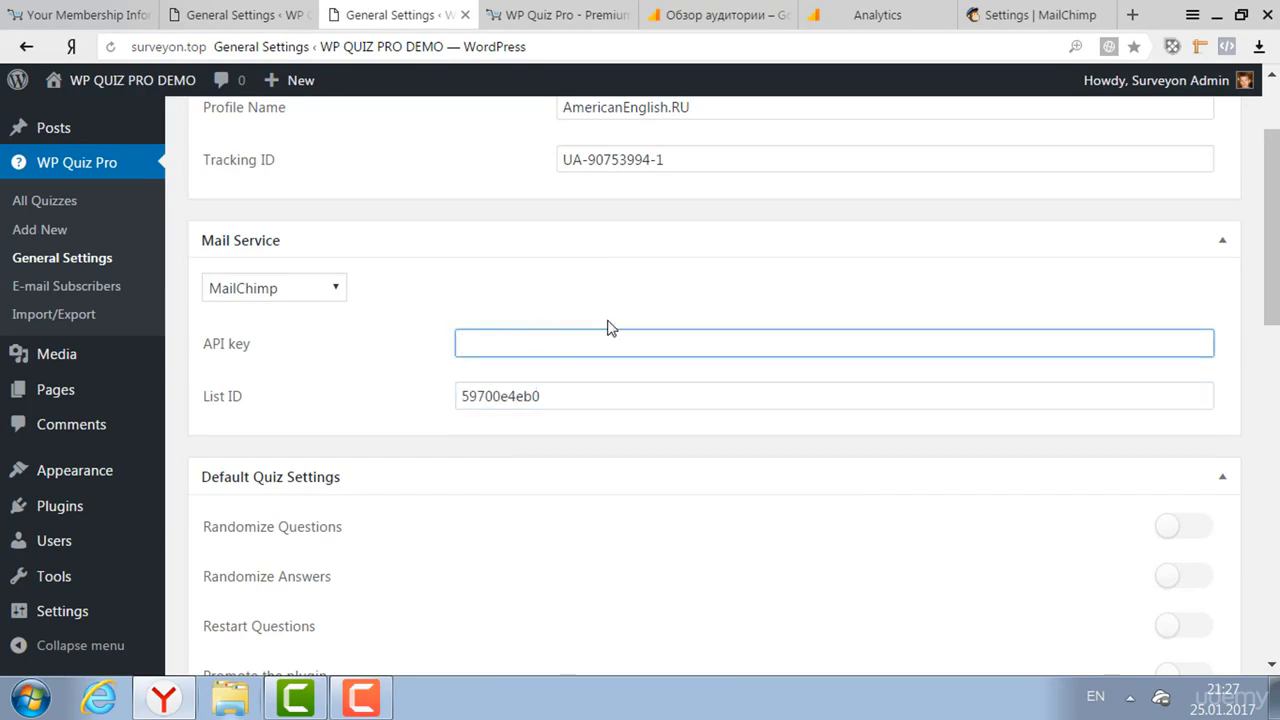
# - Switch back to MailChimp and open the API keys page of the account
pyautogui.click(1005, 28)
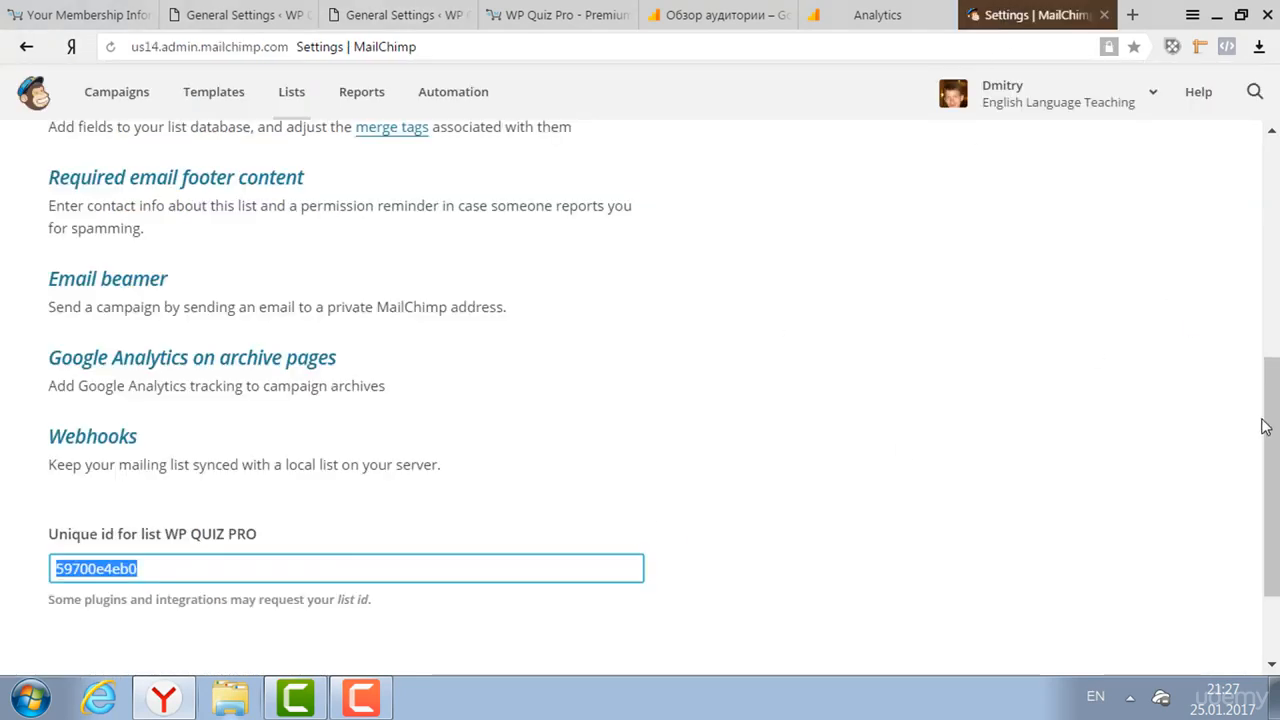
pyautogui.scroll(5, 1263, 426)
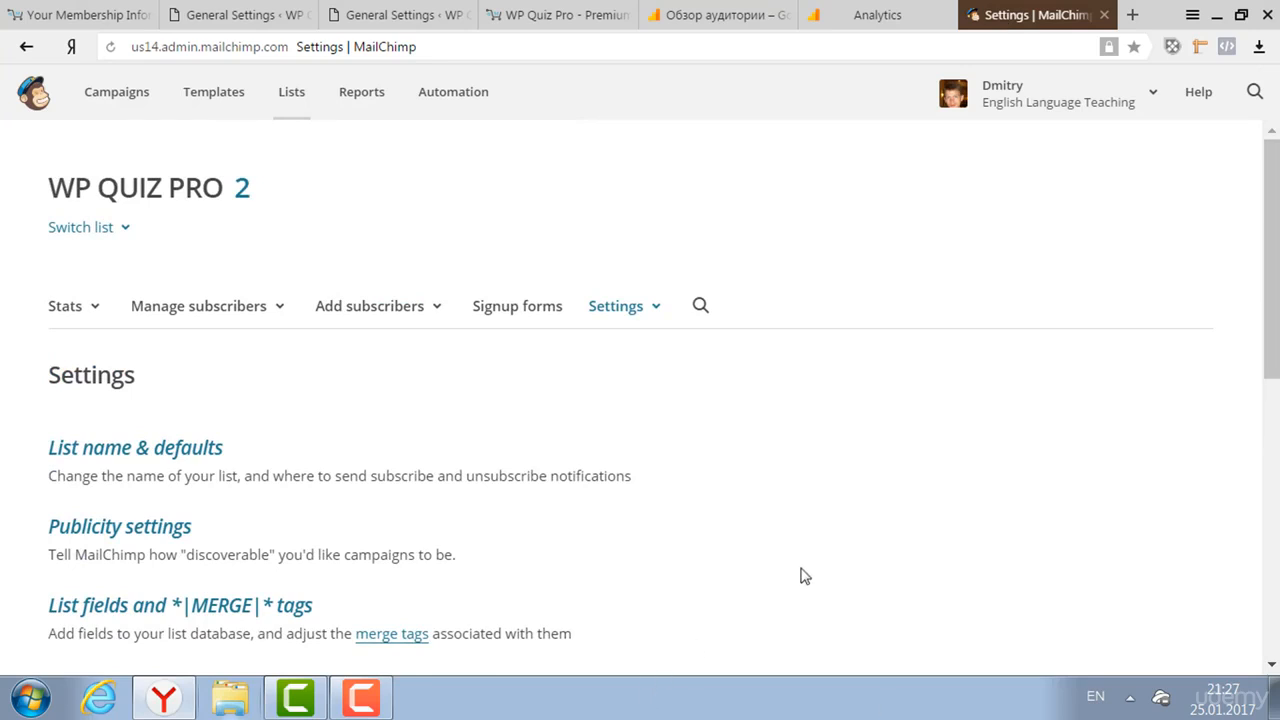
pyautogui.click(1152, 105)
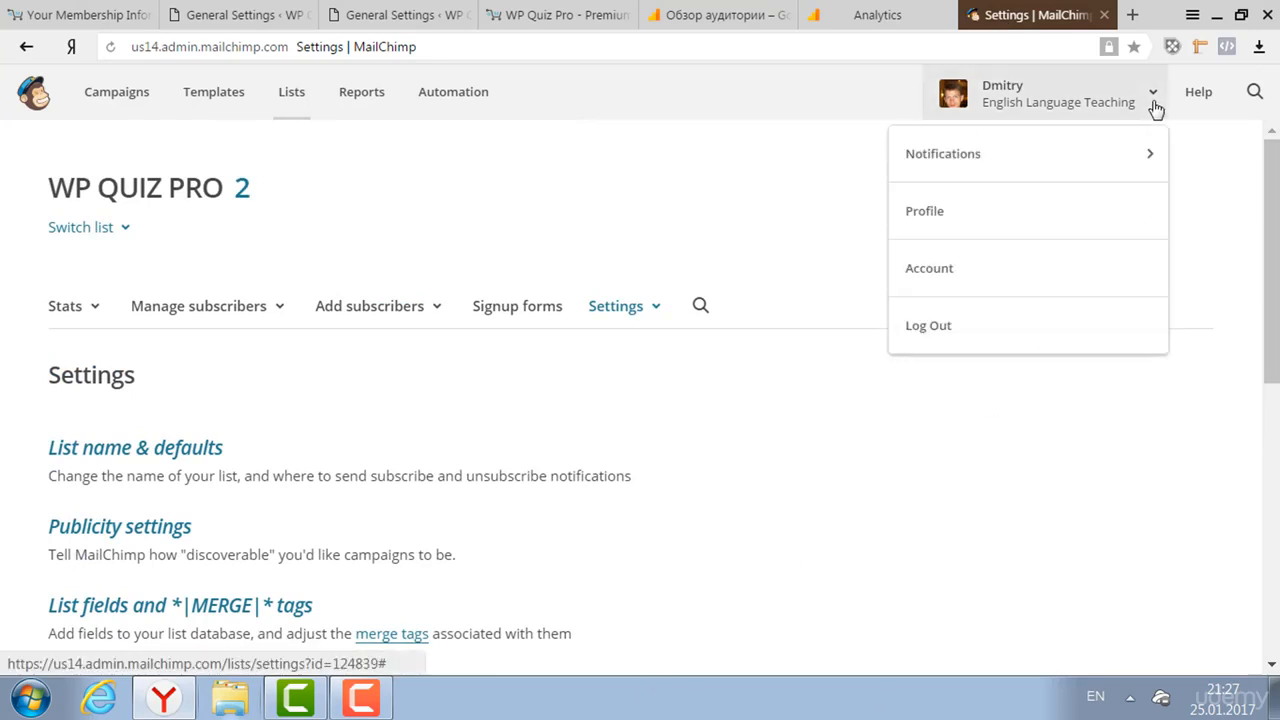
pyautogui.click(965, 284)
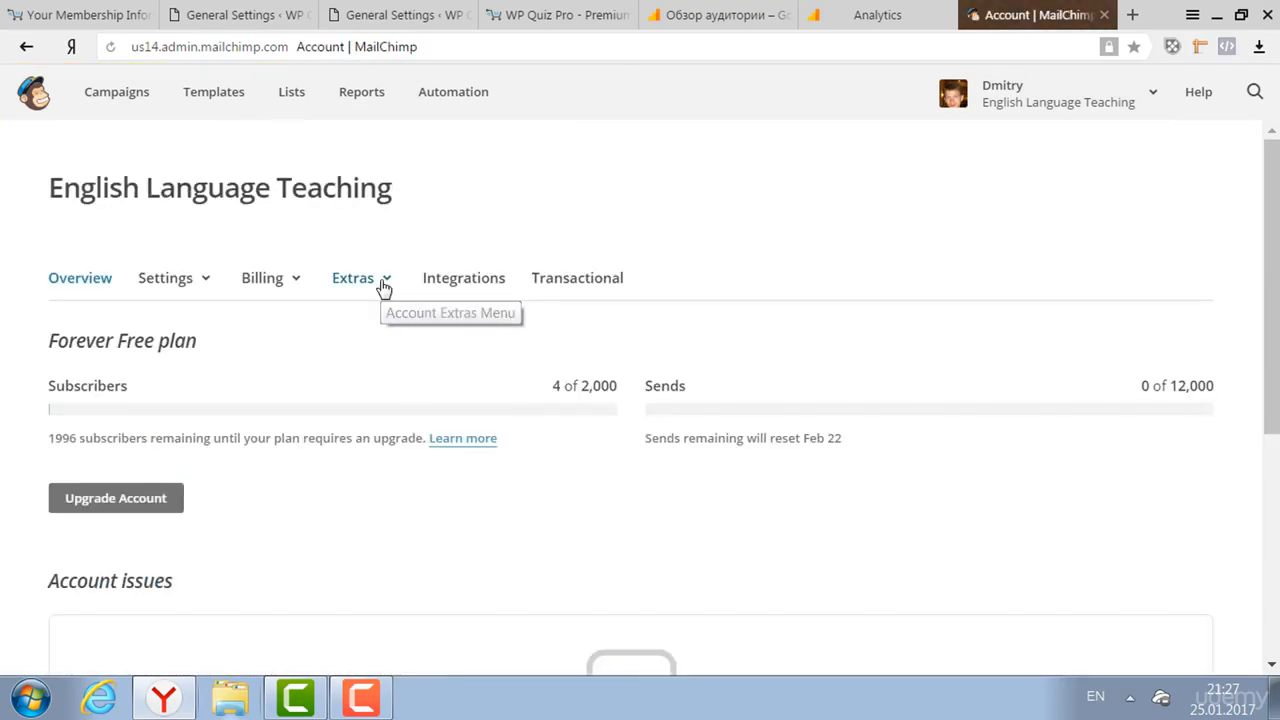
pyautogui.click(383, 285)
pyautogui.click(370, 368)
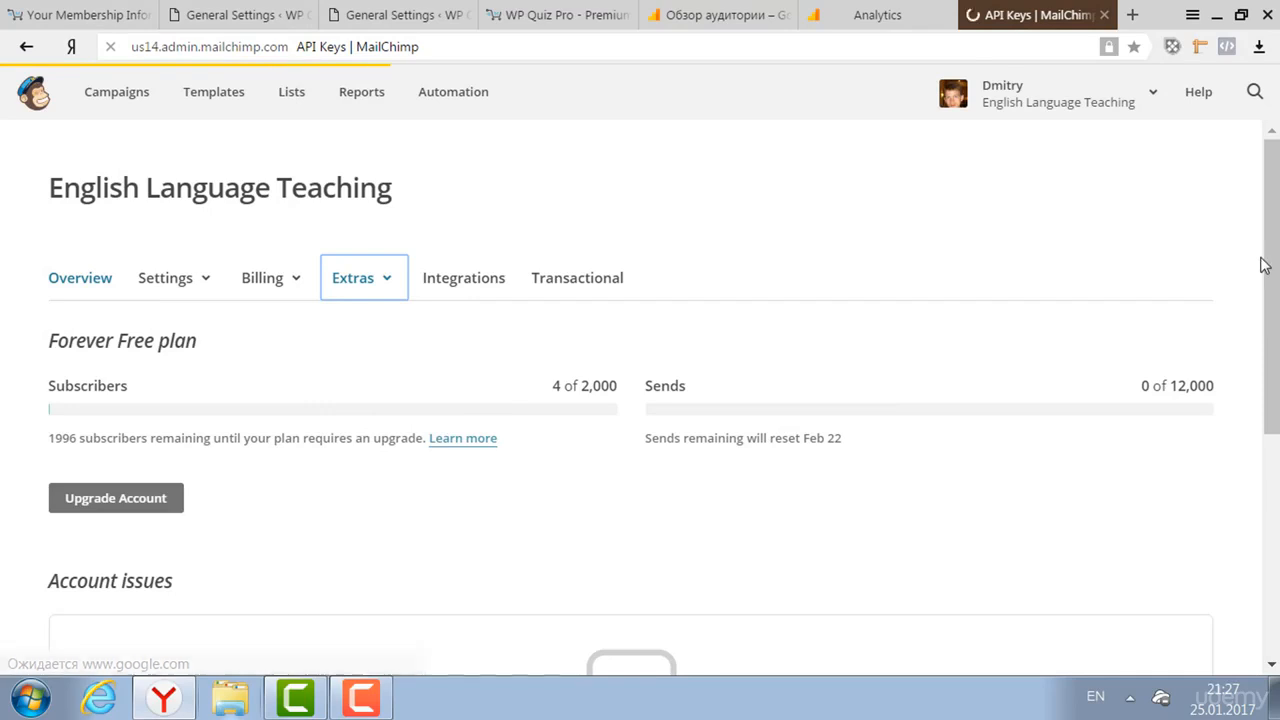
# - Copy the enabled API key labelled WP QUIZ PRO from the API keys table
pyautogui.moveTo(1271, 245); pyautogui.dragTo(1274, 500)
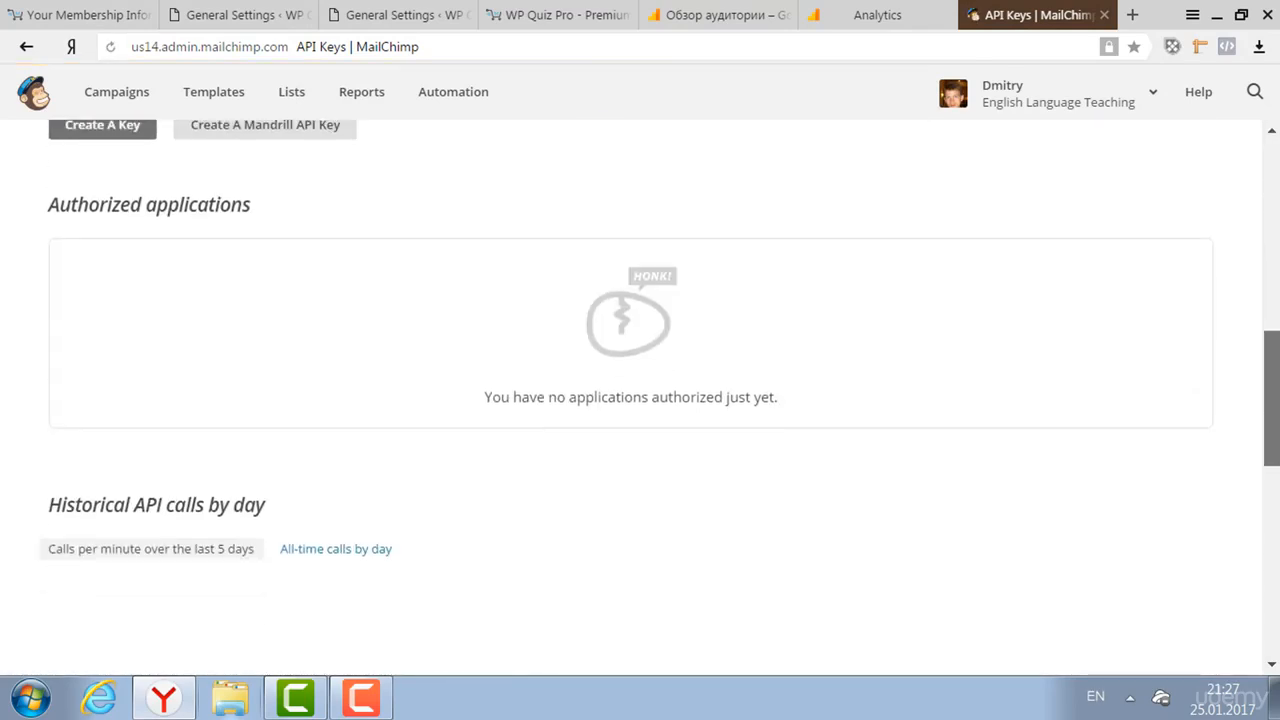
pyautogui.moveTo(1271, 398); pyautogui.dragTo(1271, 336)
pyautogui.moveTo(935, 211); pyautogui.dragTo(617, 231)
pyautogui.rightClick(703, 211)
pyautogui.moveTo(930, 209); pyautogui.dragTo(576, 229)
pyautogui.rightClick(713, 209)
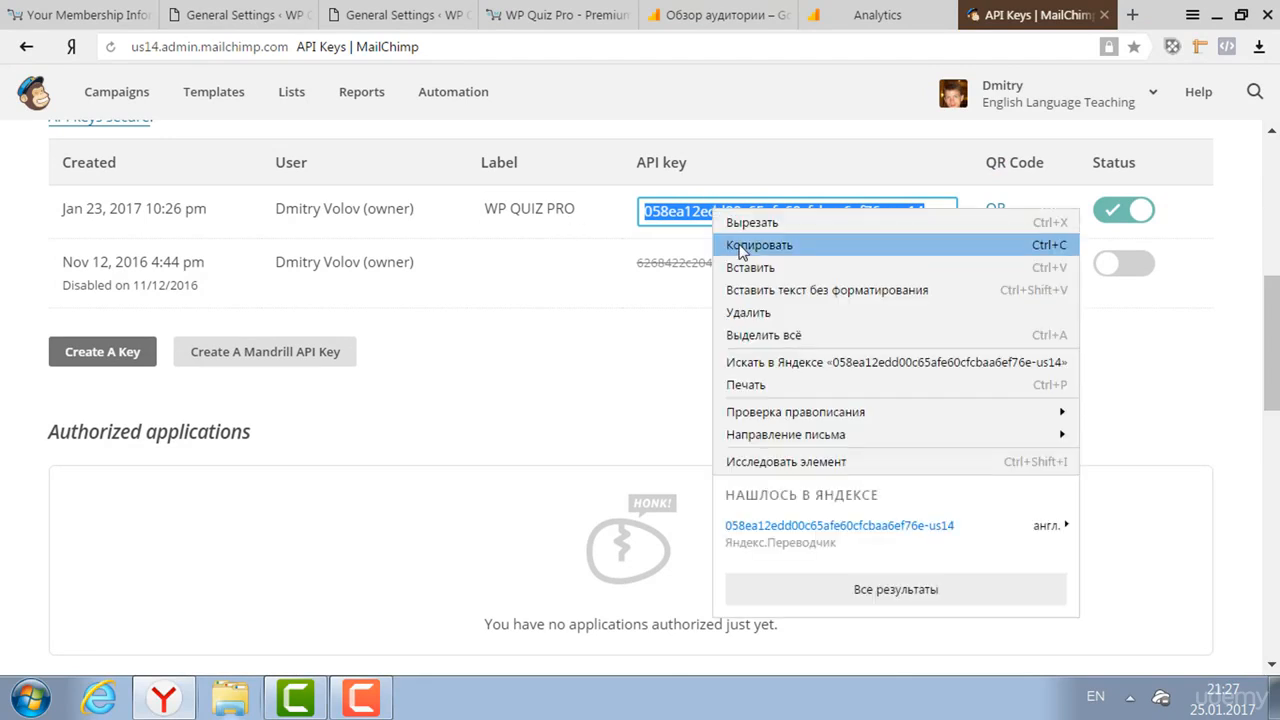
pyautogui.click(748, 245)
# - Switch to the WP Quiz Pro General Settings and paste the copied key as the MailChimp API key
pyautogui.click(410, 14)
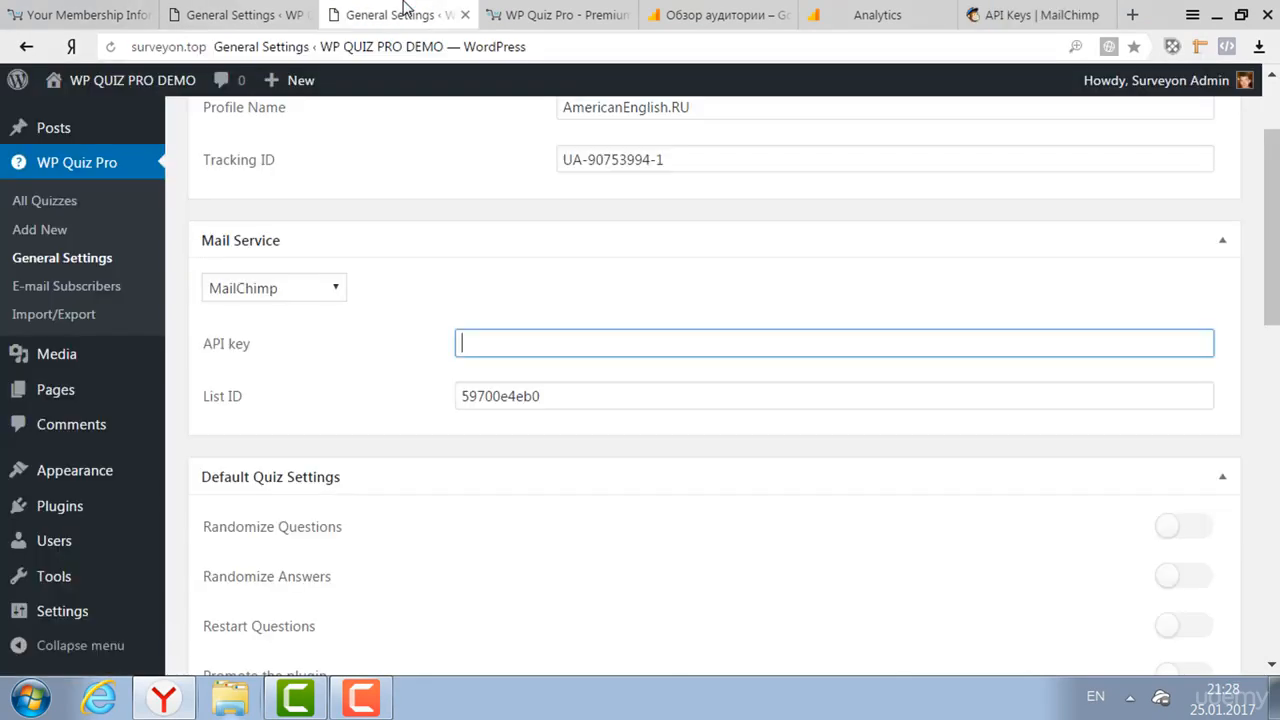
pyautogui.rightClick(526, 340)
pyautogui.click(614, 449)
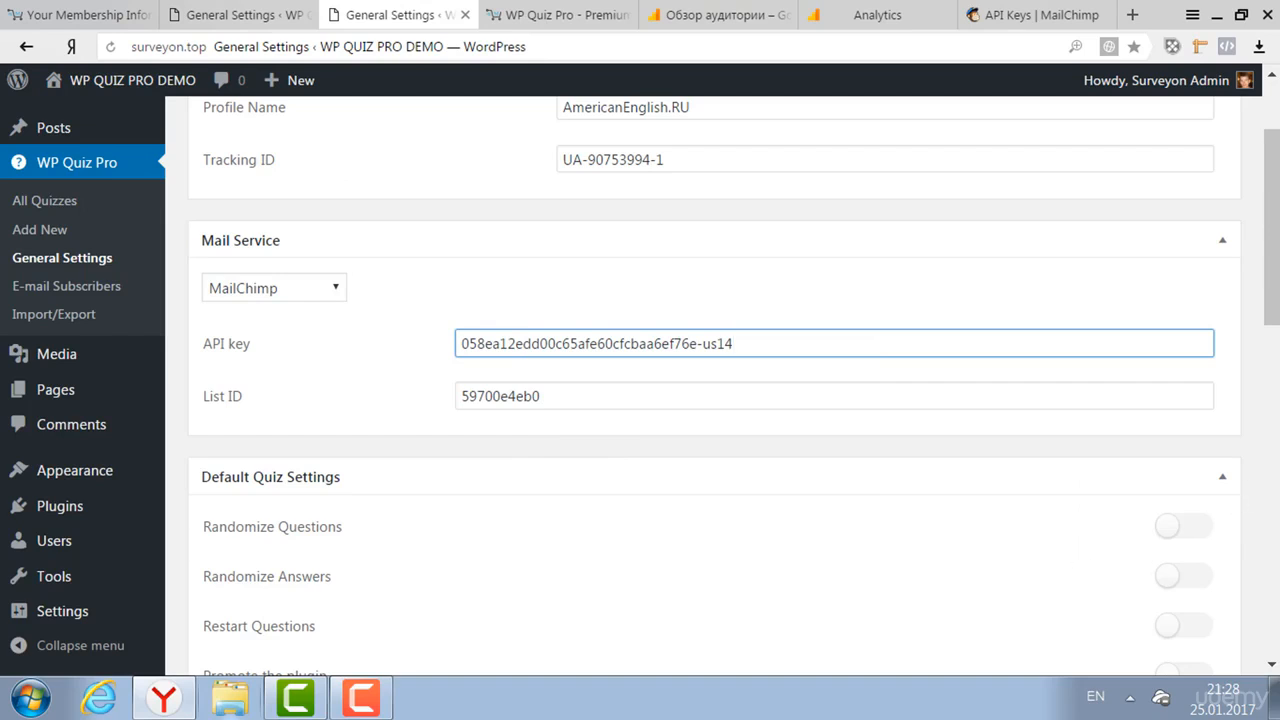
# - Try out the Randomize Questions option in the Default Quiz Settings by switching it on and back off
pyautogui.moveTo(1274, 277); pyautogui.dragTo(1277, 364)
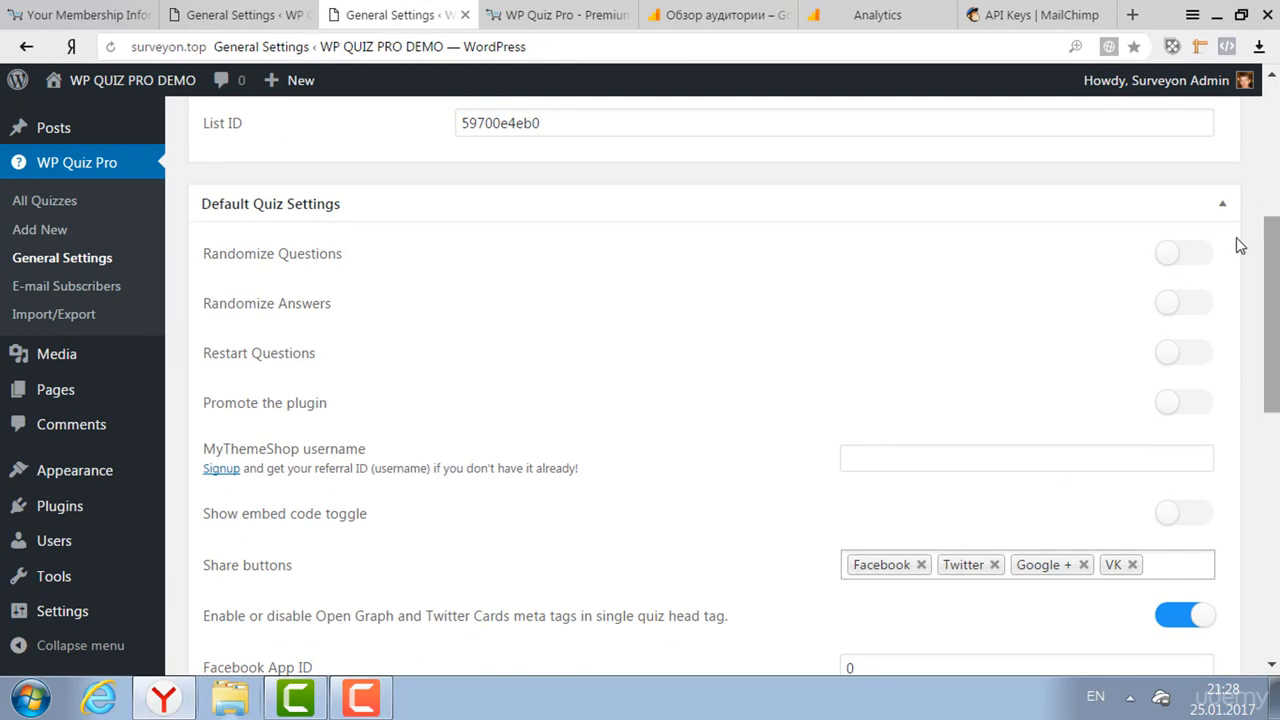
pyautogui.click(1201, 257)
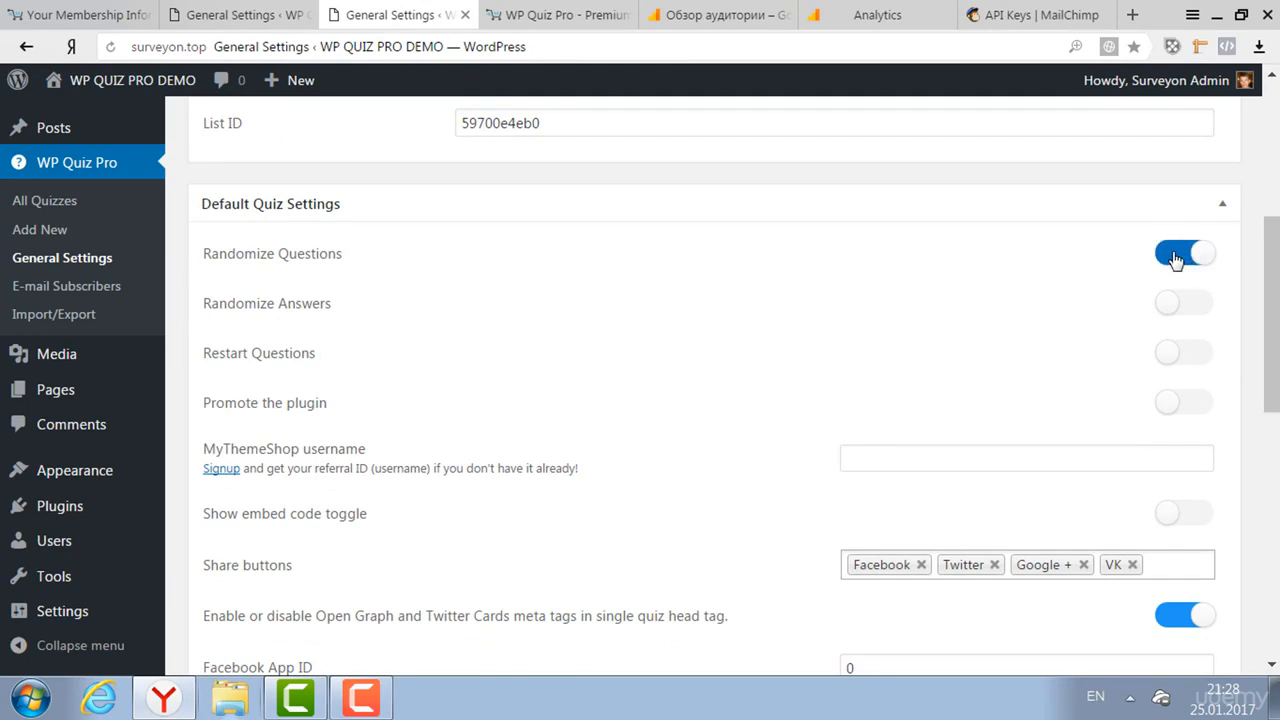
pyautogui.click(1172, 257)
pyautogui.moveTo(1266, 357)
pyautogui.mouseDown()
pyautogui.moveTo(1258, 163)
pyautogui.moveTo(1270, 357)
pyautogui.mouseUp()
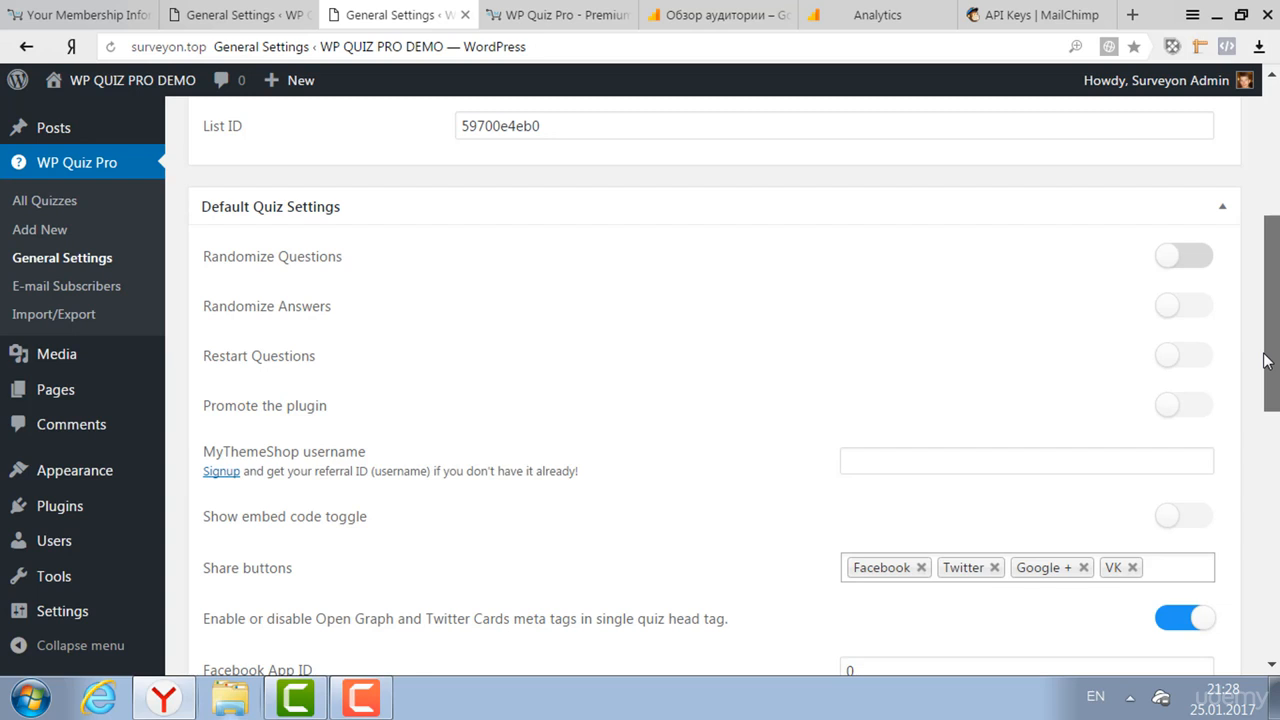
pyautogui.scroll(-1, 1268, 368)
pyautogui.click(1190, 232)
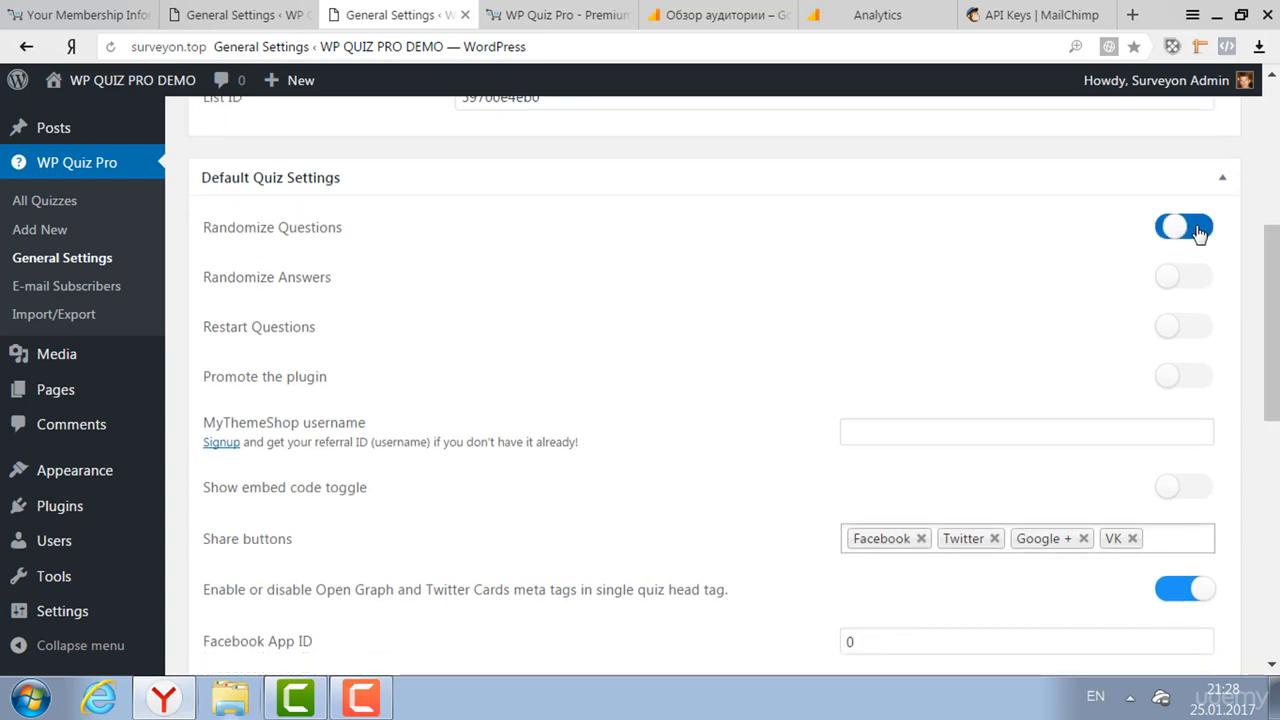
pyautogui.click(1168, 234)
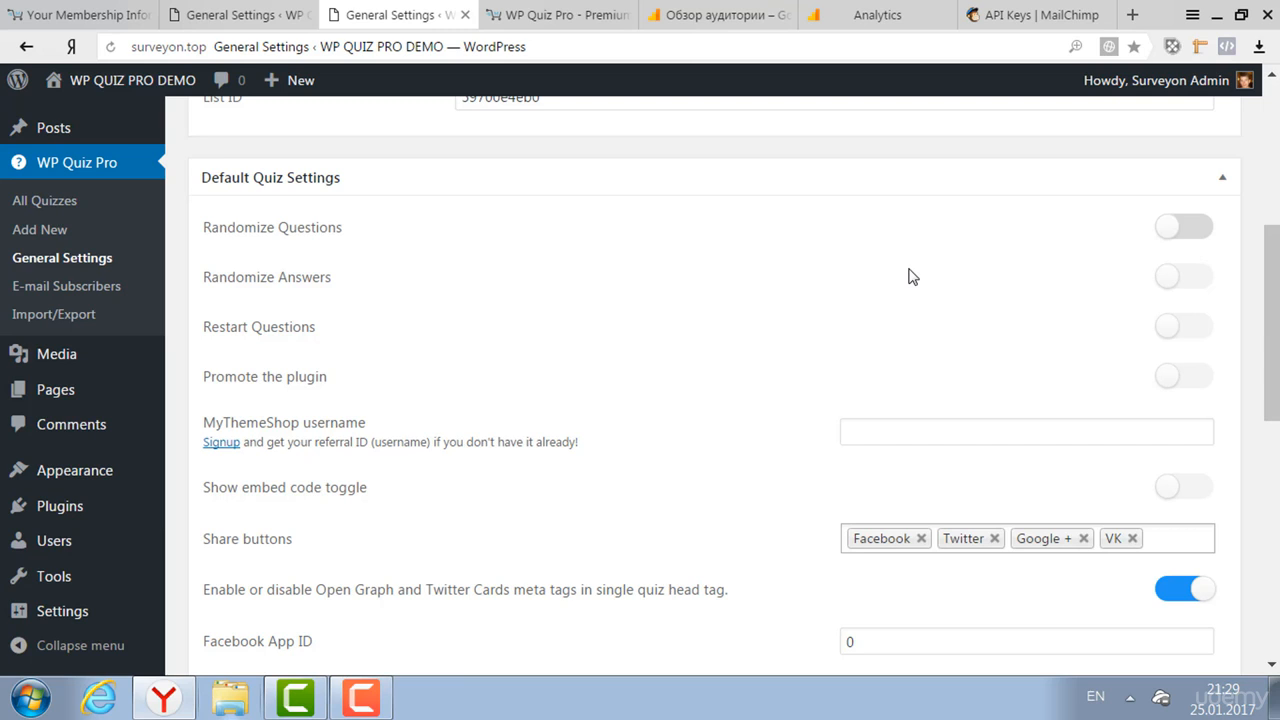
# - Try out the Randomize Answers and Restart Questions options, switching each one on and back off
pyautogui.click(1205, 283)
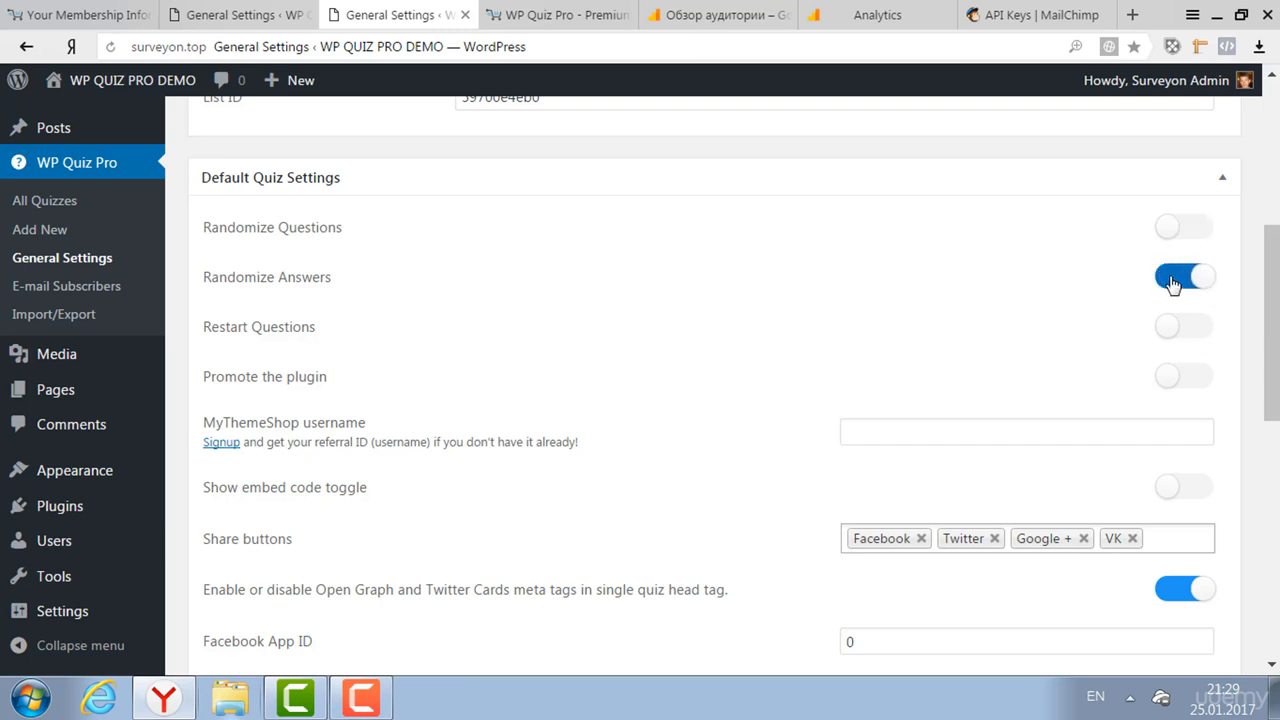
pyautogui.click(1173, 283)
pyautogui.scroll(-1, 1006, 353)
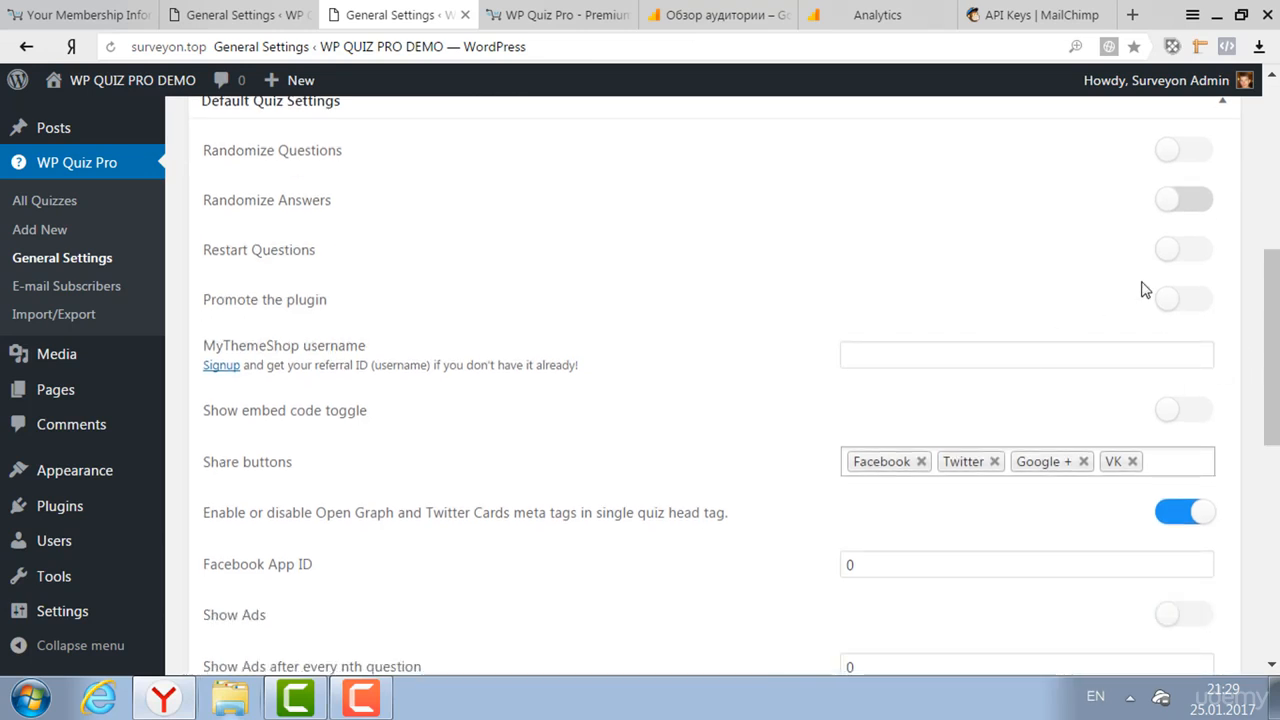
pyautogui.click(1172, 252)
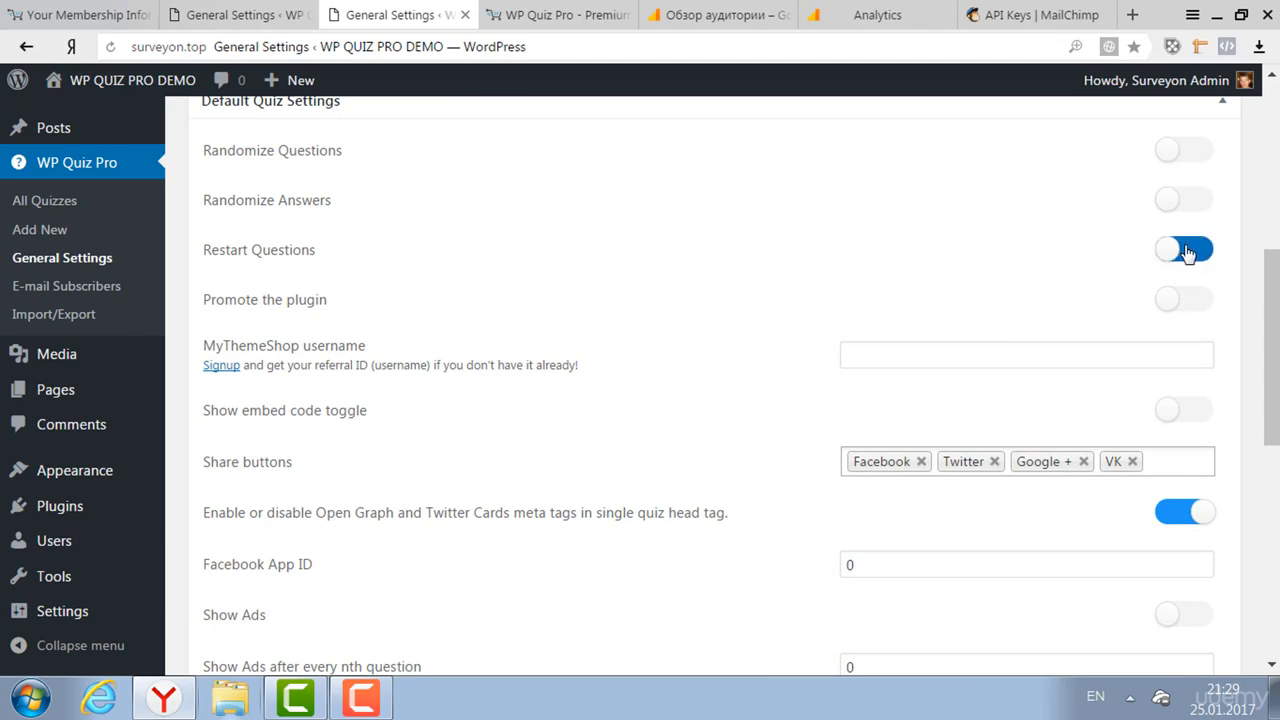
pyautogui.click(1165, 252)
# - Enable Promote the plugin and select the MyThemeShop username field
pyautogui.click(1170, 303)
pyautogui.click(899, 351)
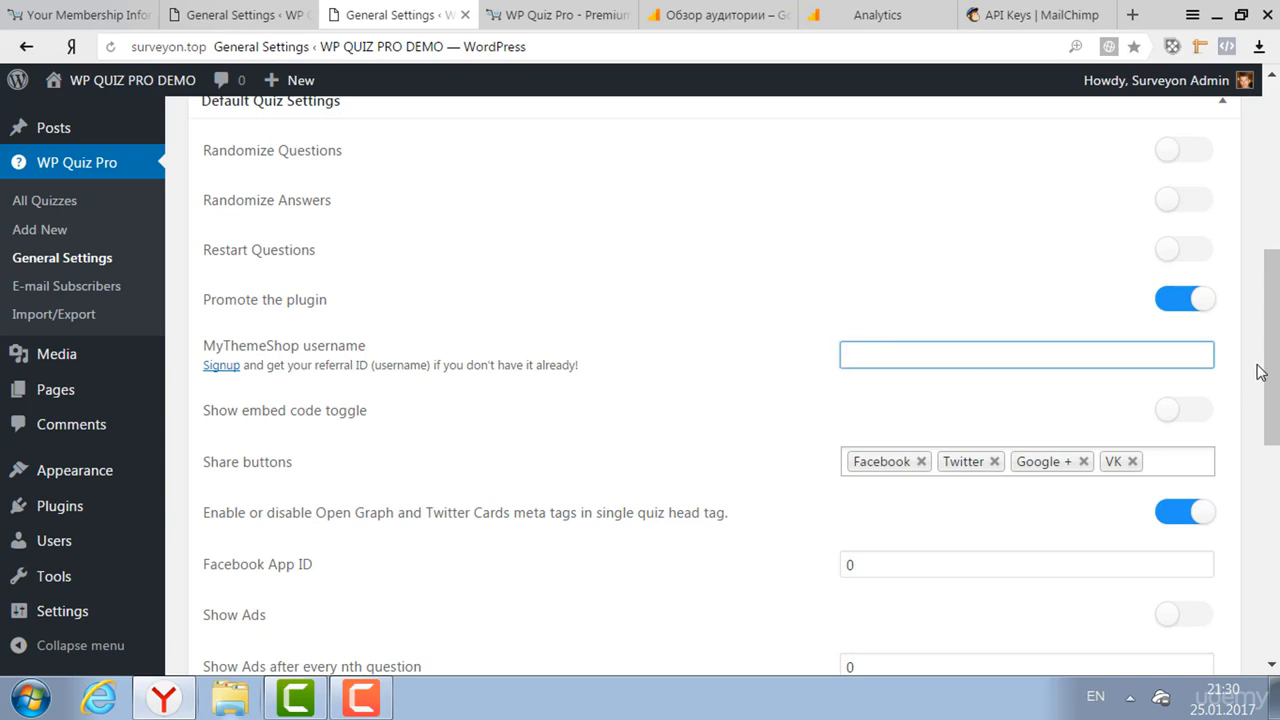
# - Try out the Show embed code toggle option by switching it on and back off
pyautogui.moveTo(1268, 367); pyautogui.dragTo(1266, 415)
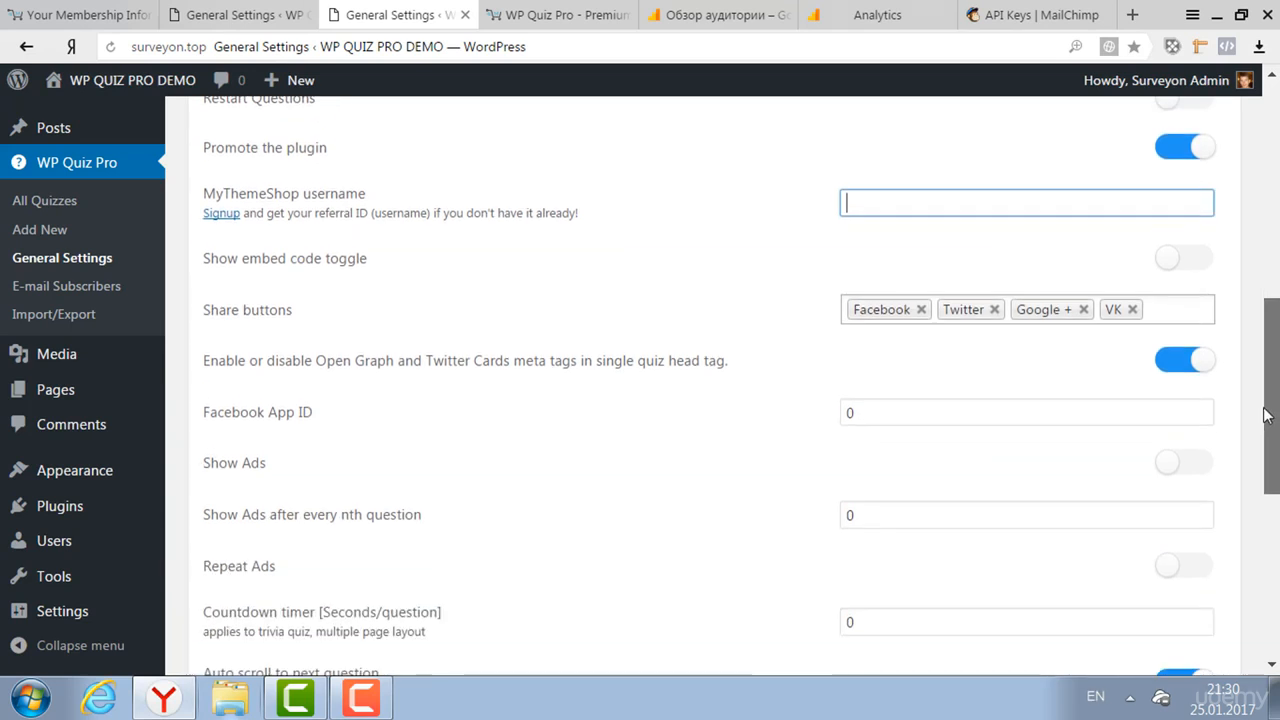
pyautogui.click(1191, 259)
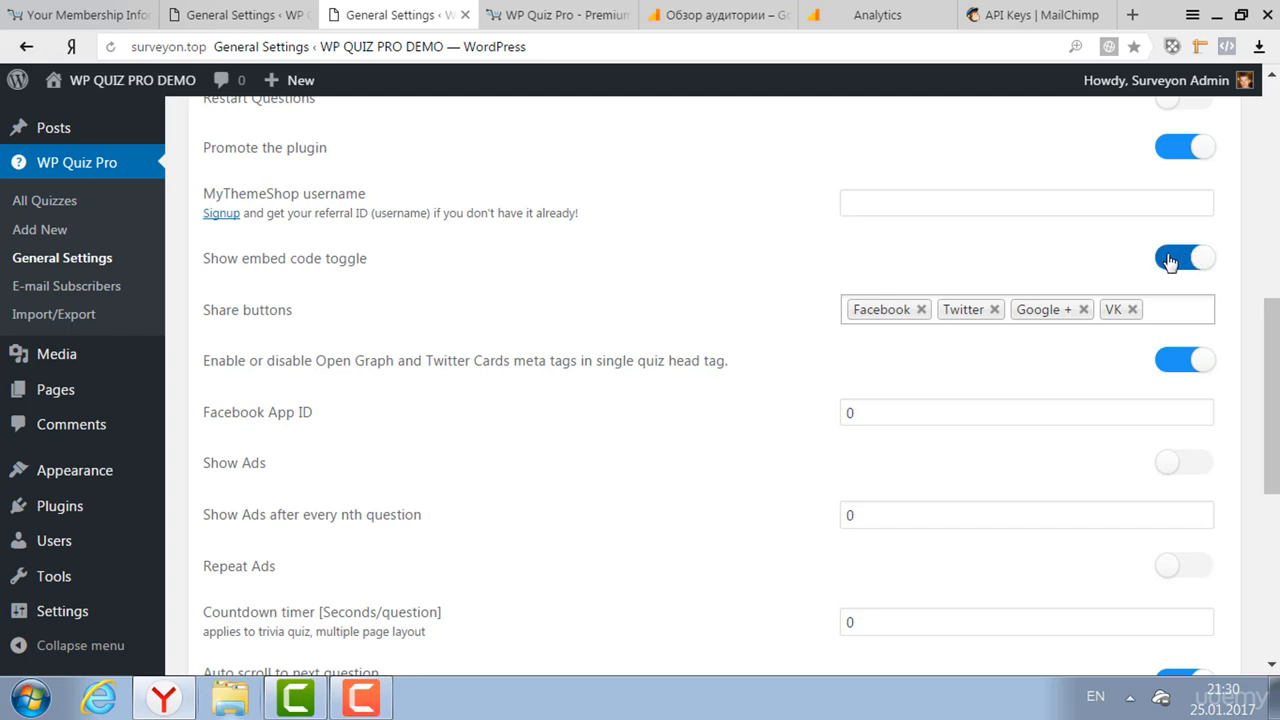
pyautogui.click(1171, 259)
# - Remove VK from the share buttons in the Default Quiz Settings
pyautogui.click(1163, 308)
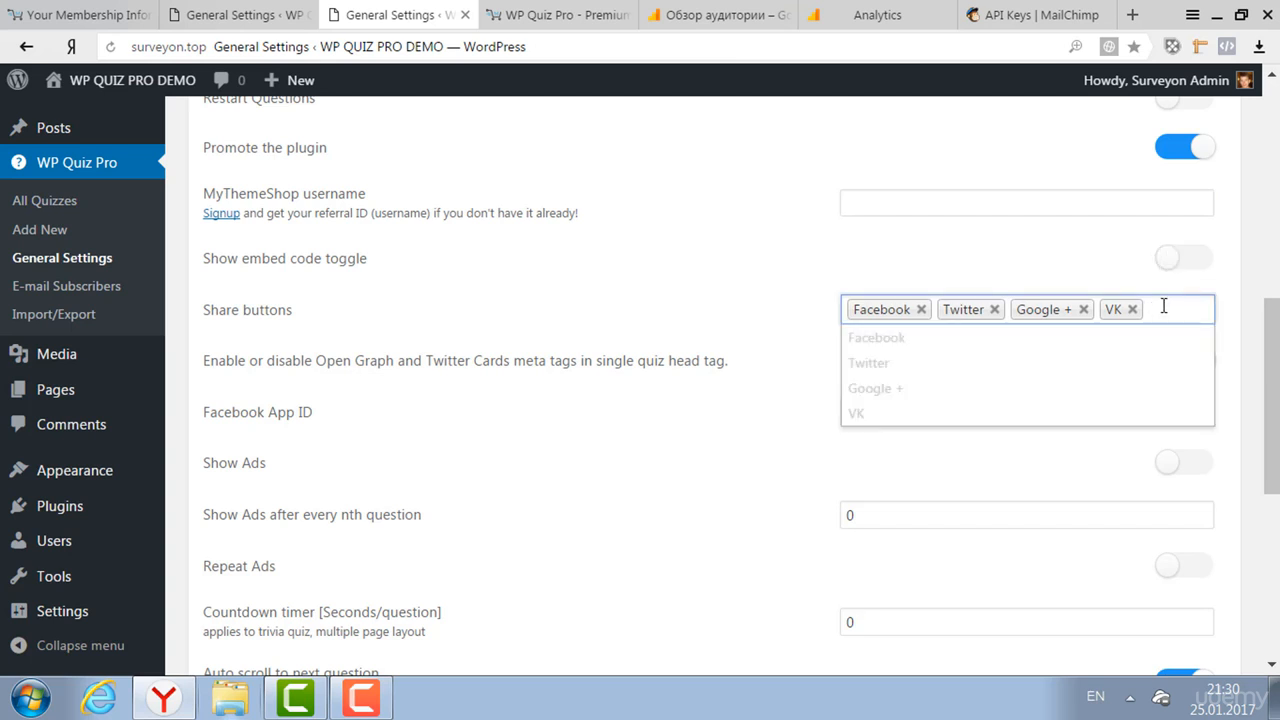
pyautogui.click(1132, 309)
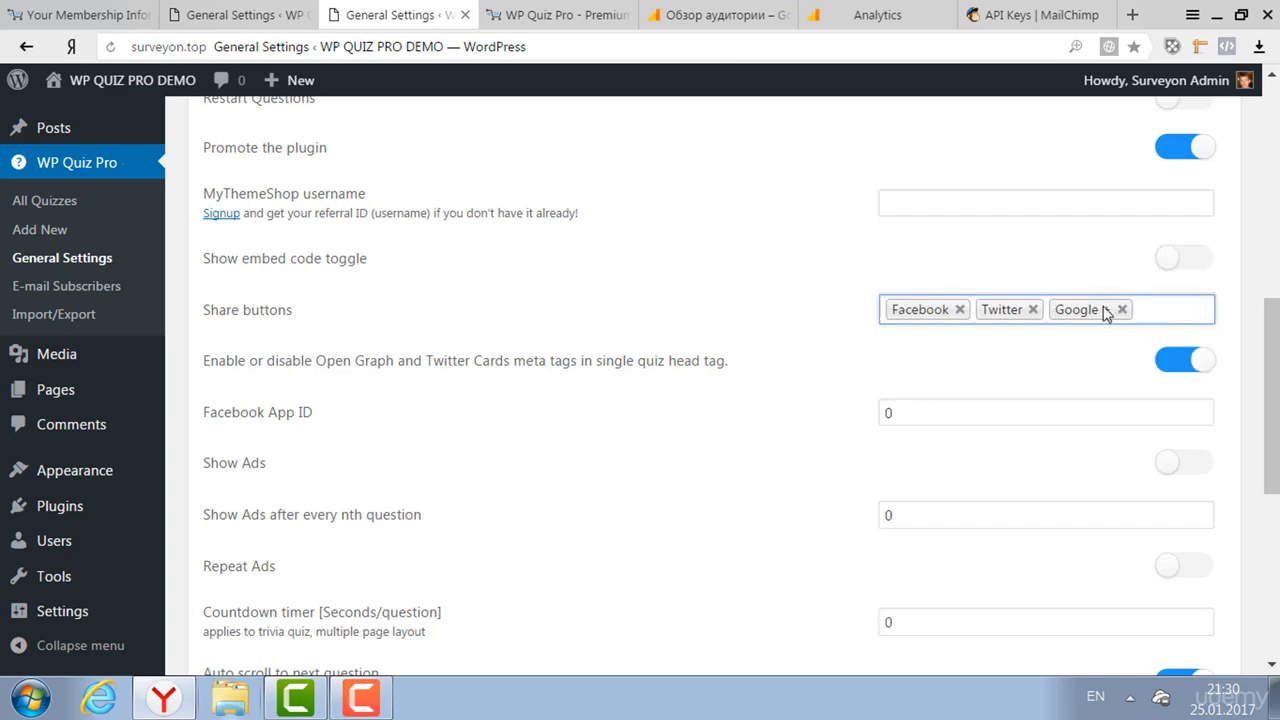
# - Remove Google +, Twitter and Facebook from the share buttons in the Default Quiz Settings
pyautogui.click(1120, 310)
pyautogui.click(1109, 310)
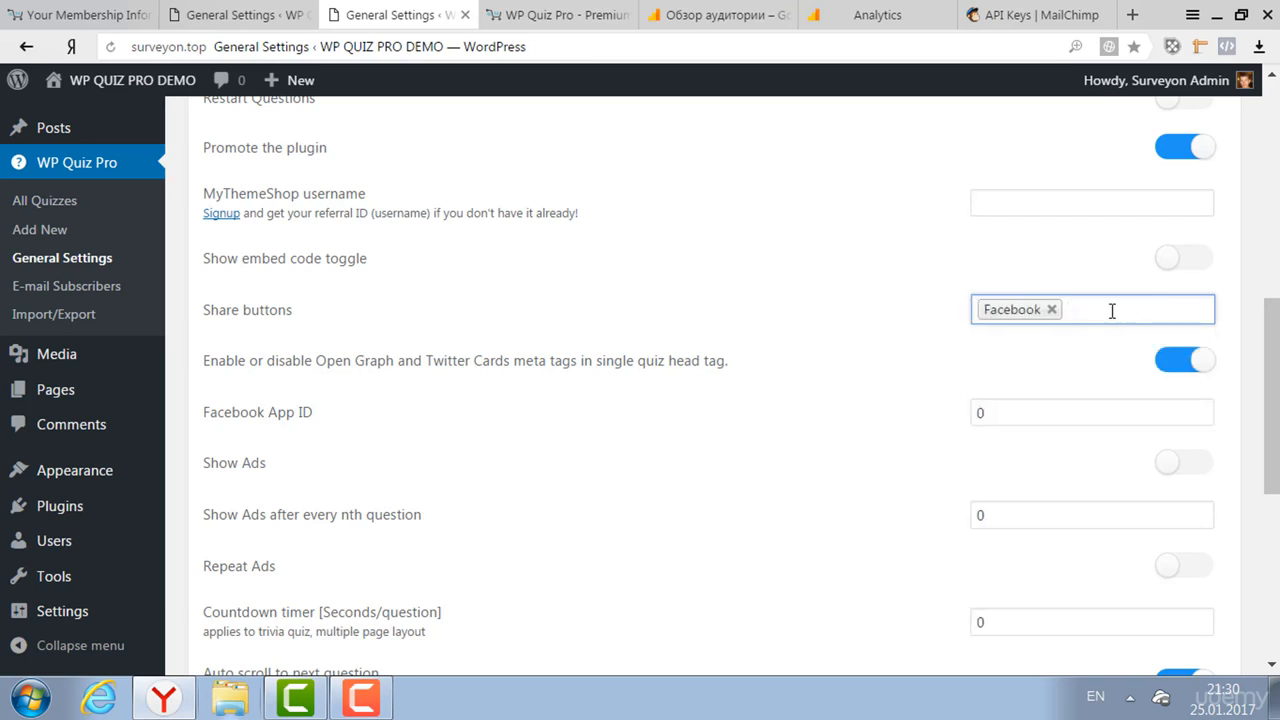
pyautogui.click(1052, 310)
# - Add VK, Google +, Twitter and Facebook to the share buttons, in that order
pyautogui.click(1103, 306)
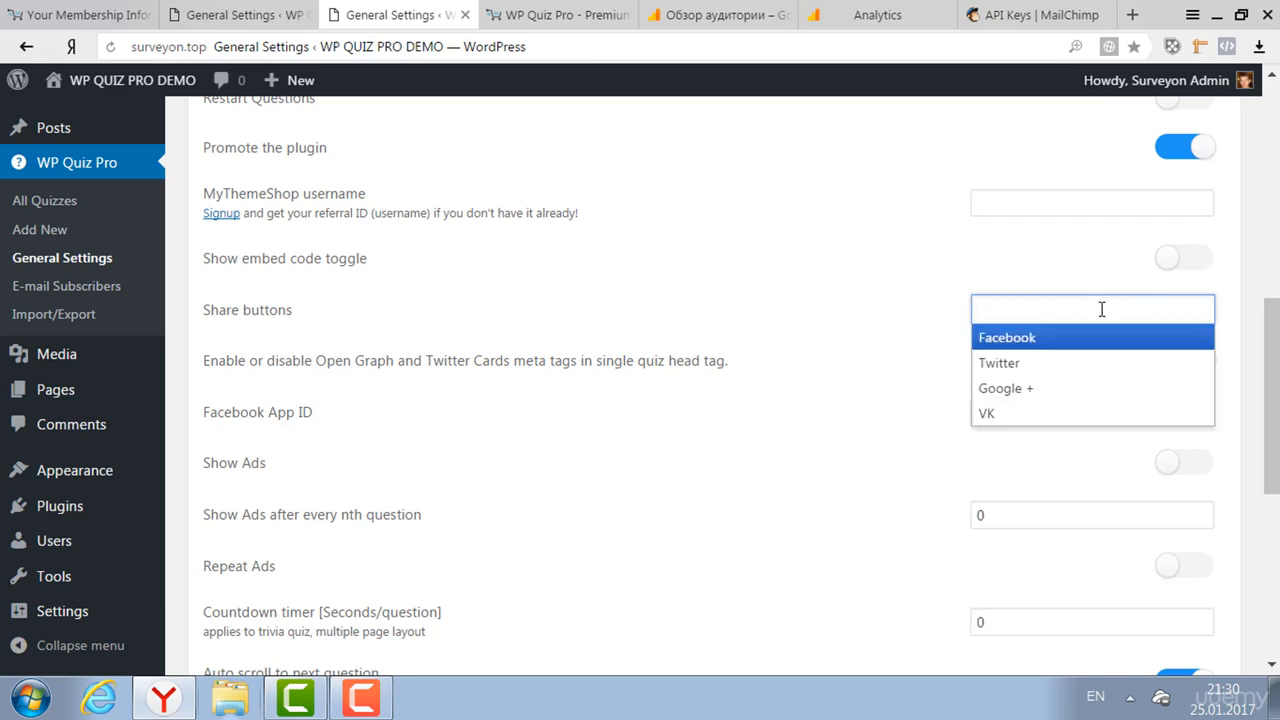
pyautogui.click(1030, 415)
pyautogui.click(1074, 306)
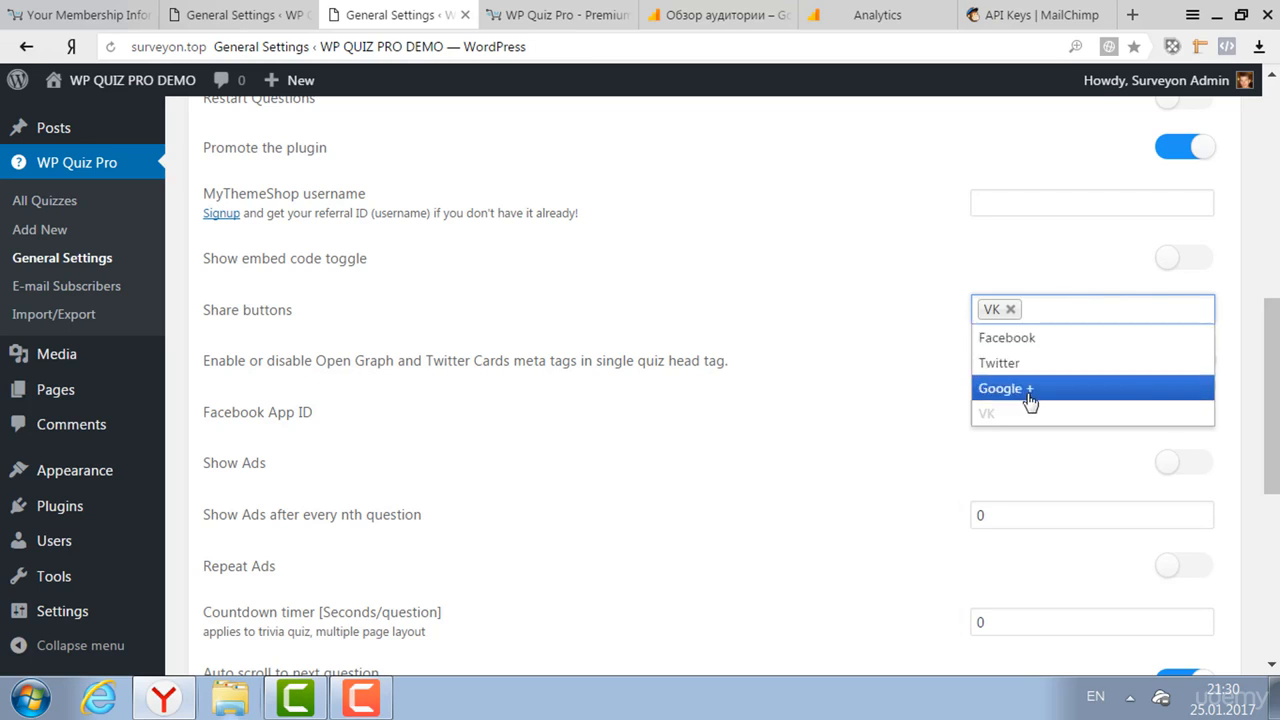
pyautogui.click(1029, 391)
pyautogui.click(1120, 305)
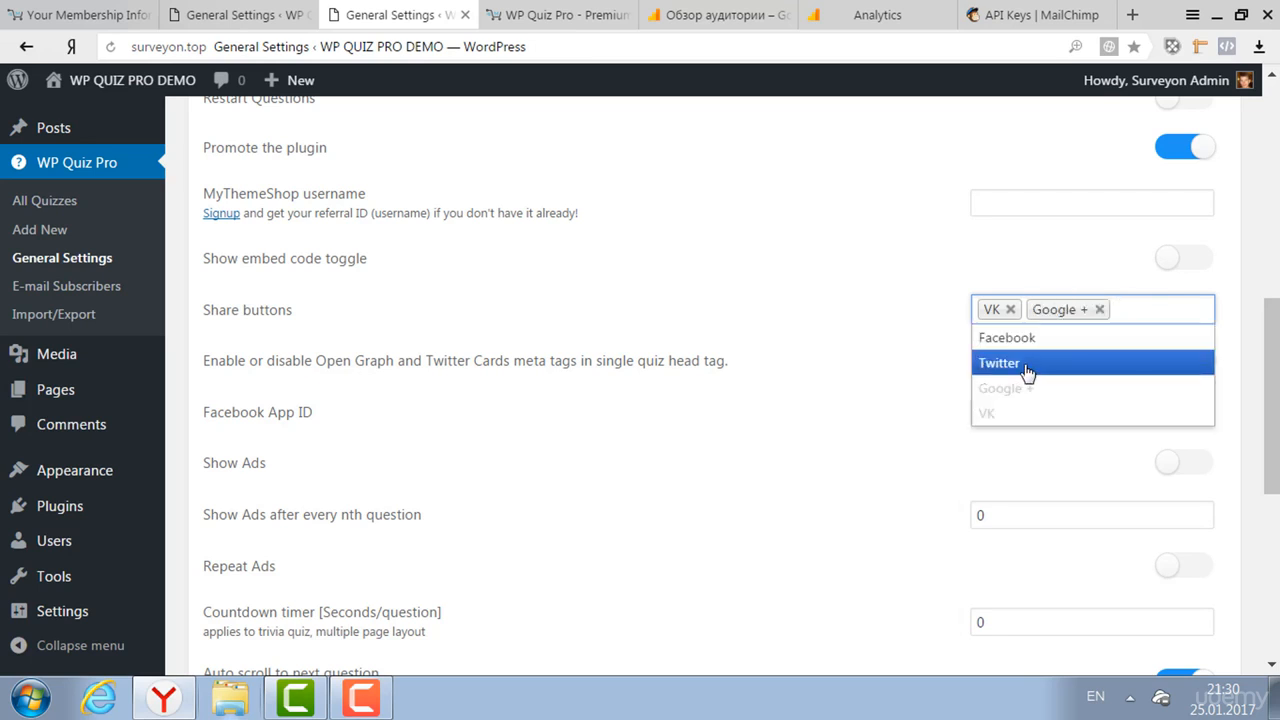
pyautogui.click(1029, 374)
pyautogui.click(1151, 306)
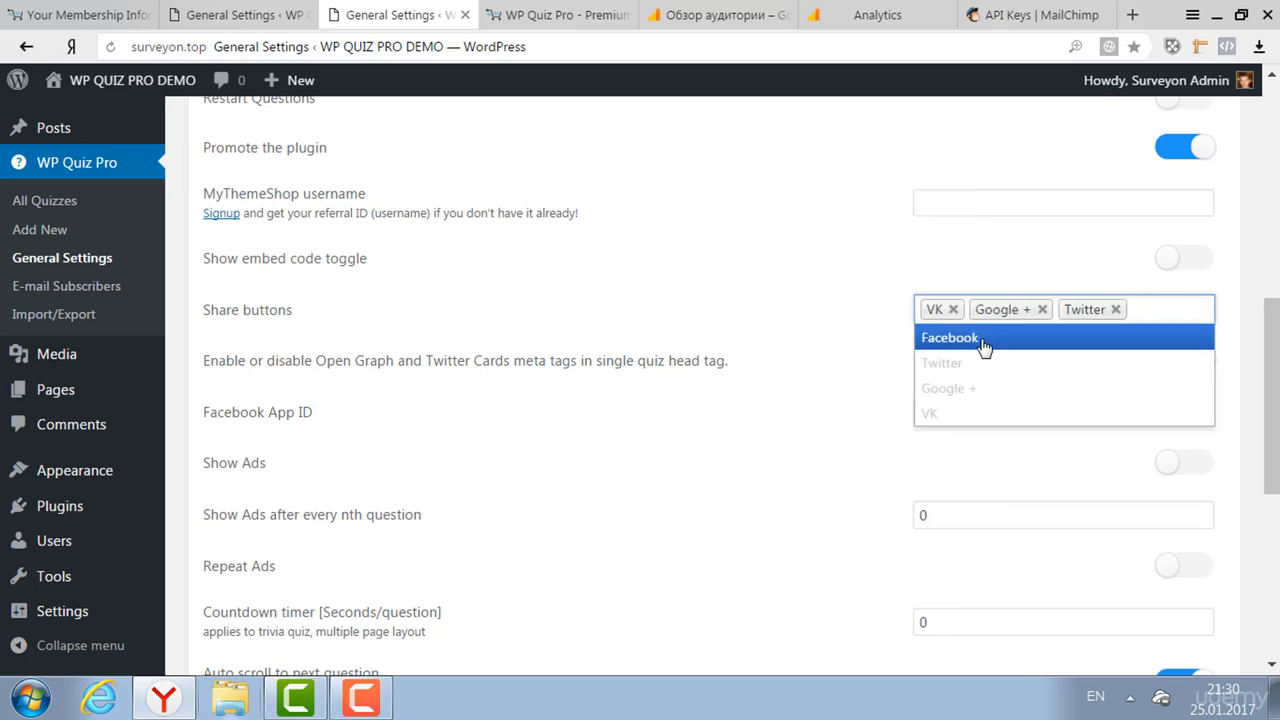
pyautogui.click(1034, 343)
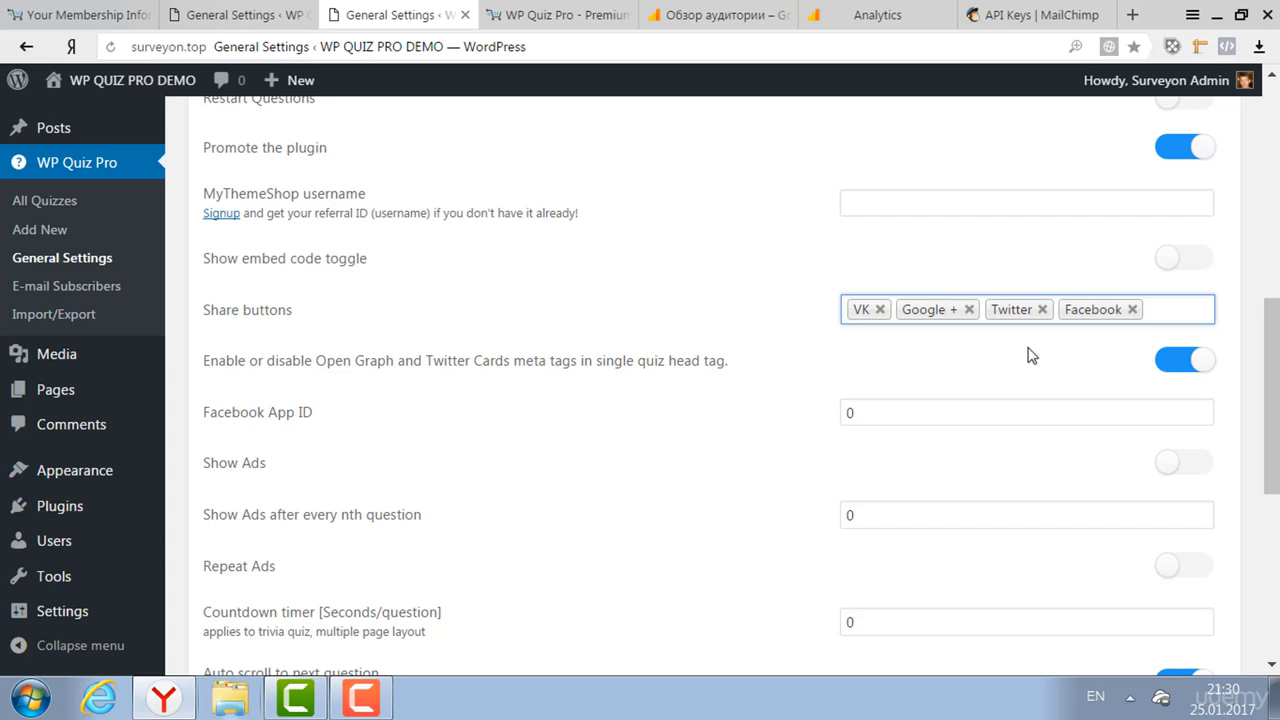
# - Remove VK from the share buttons and select the Facebook App ID field
pyautogui.click(880, 310)
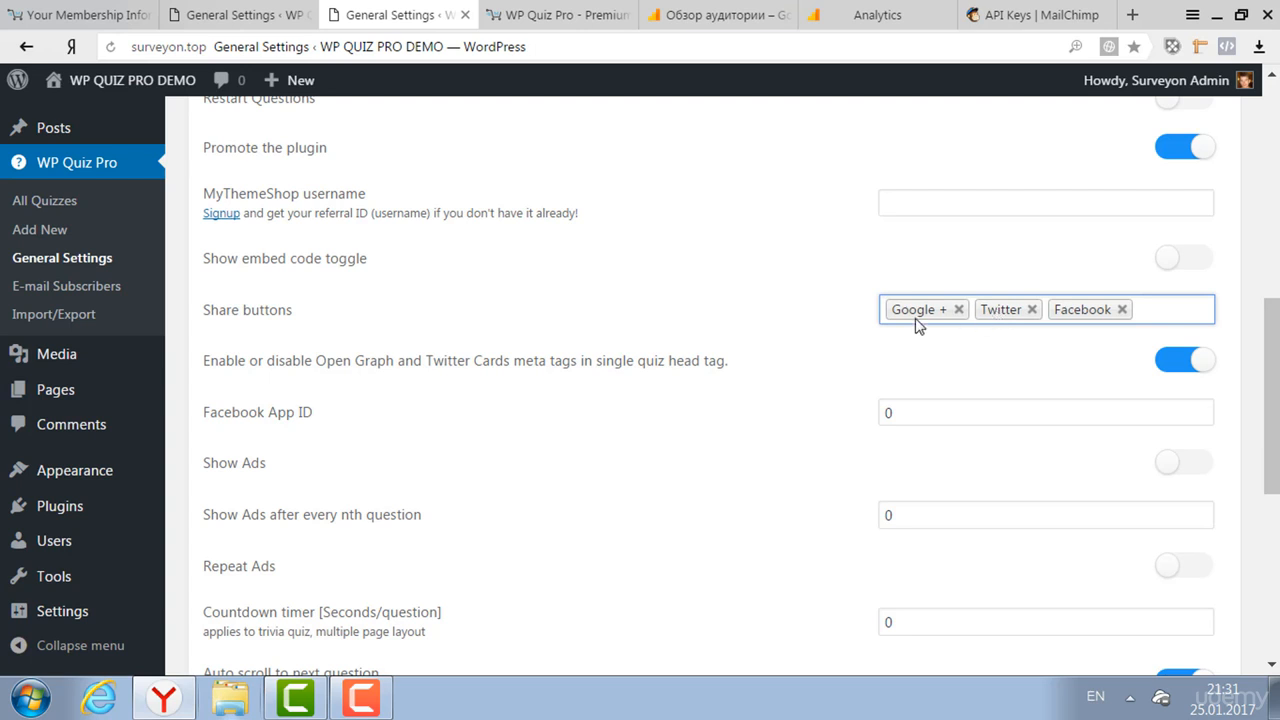
pyautogui.scroll(-1, 1266, 380)
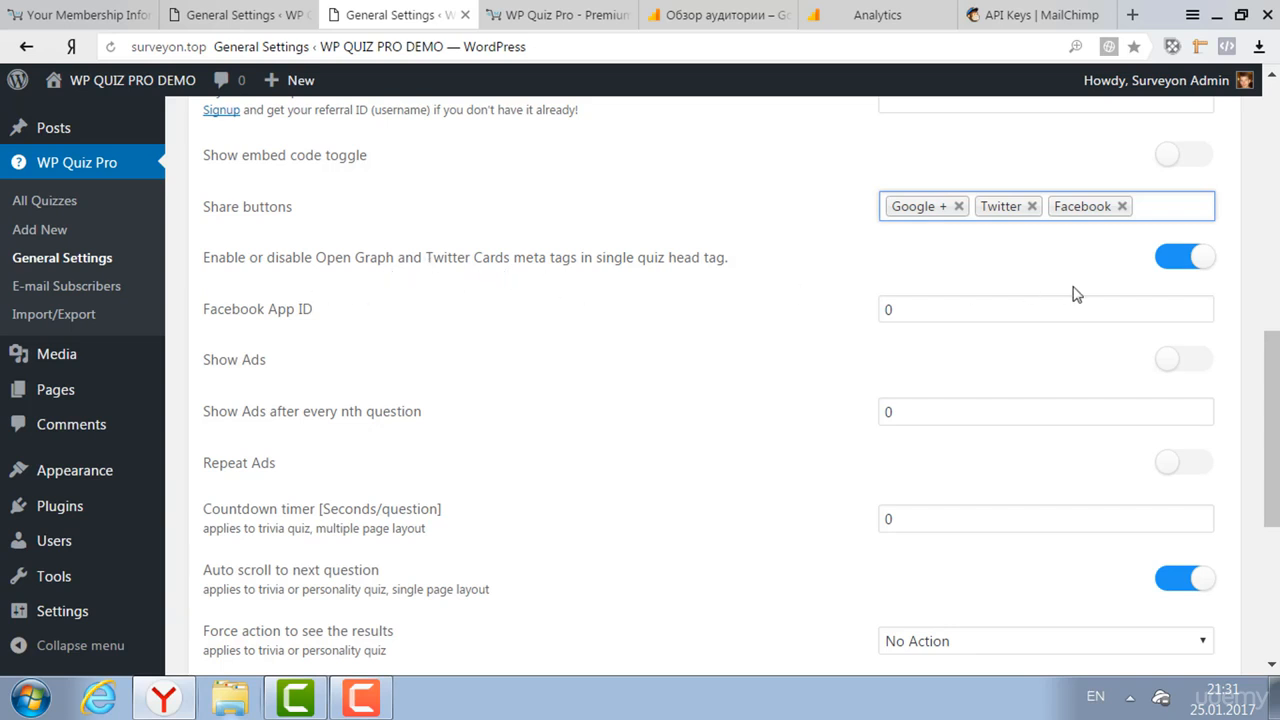
pyautogui.click(996, 307)
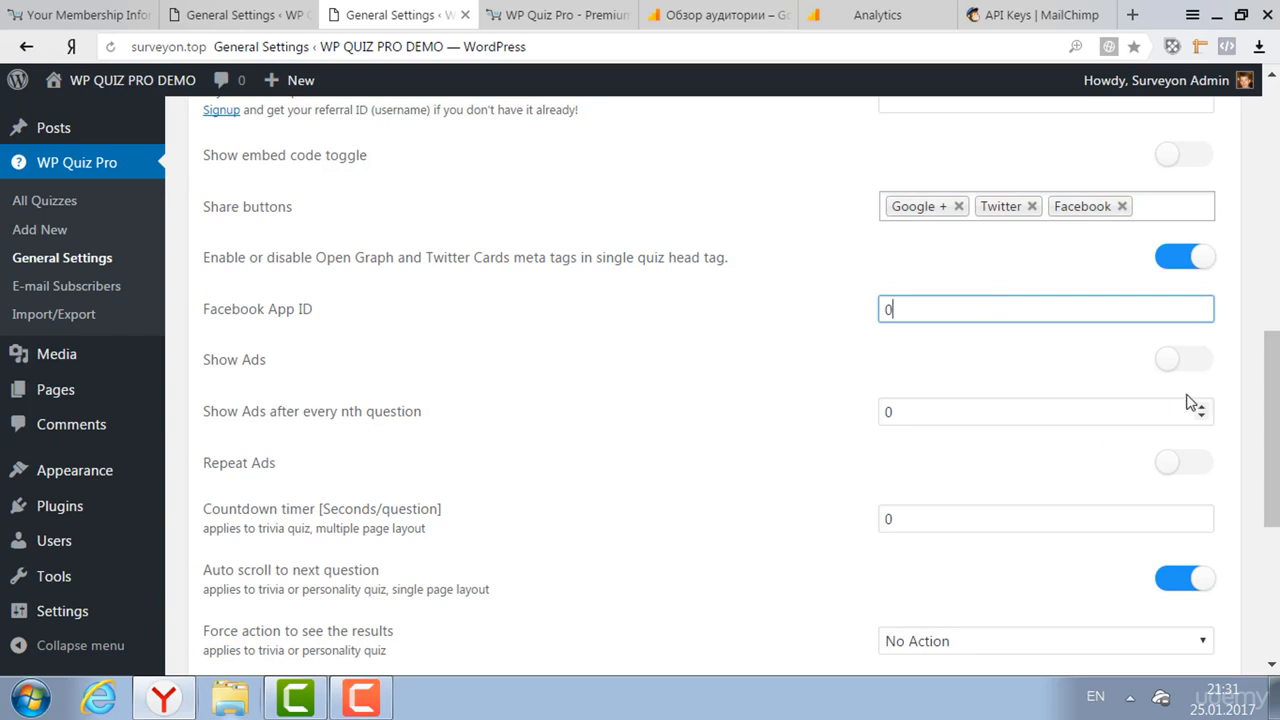
pyautogui.moveTo(1271, 421); pyautogui.dragTo(1271, 456)
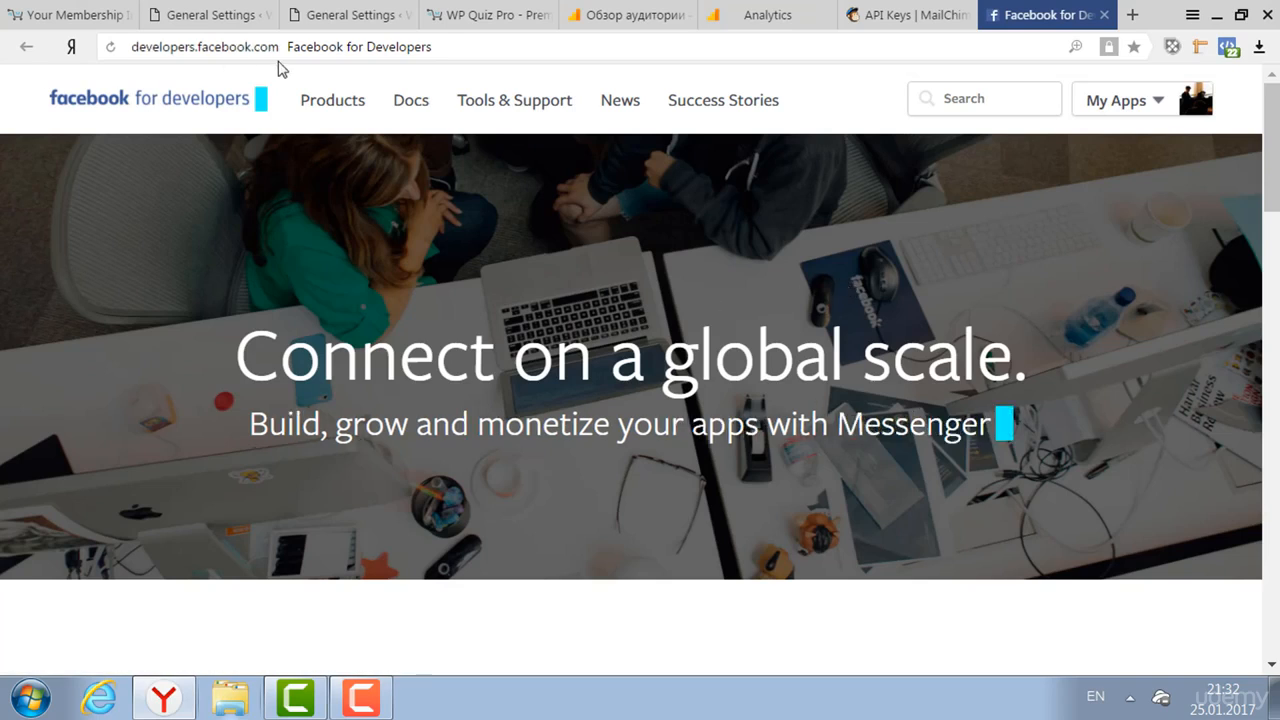
# - Start a new app on Facebook for Developers with the display name WPQUIZPRO and the Entertainment category
pyautogui.click(1188, 102)
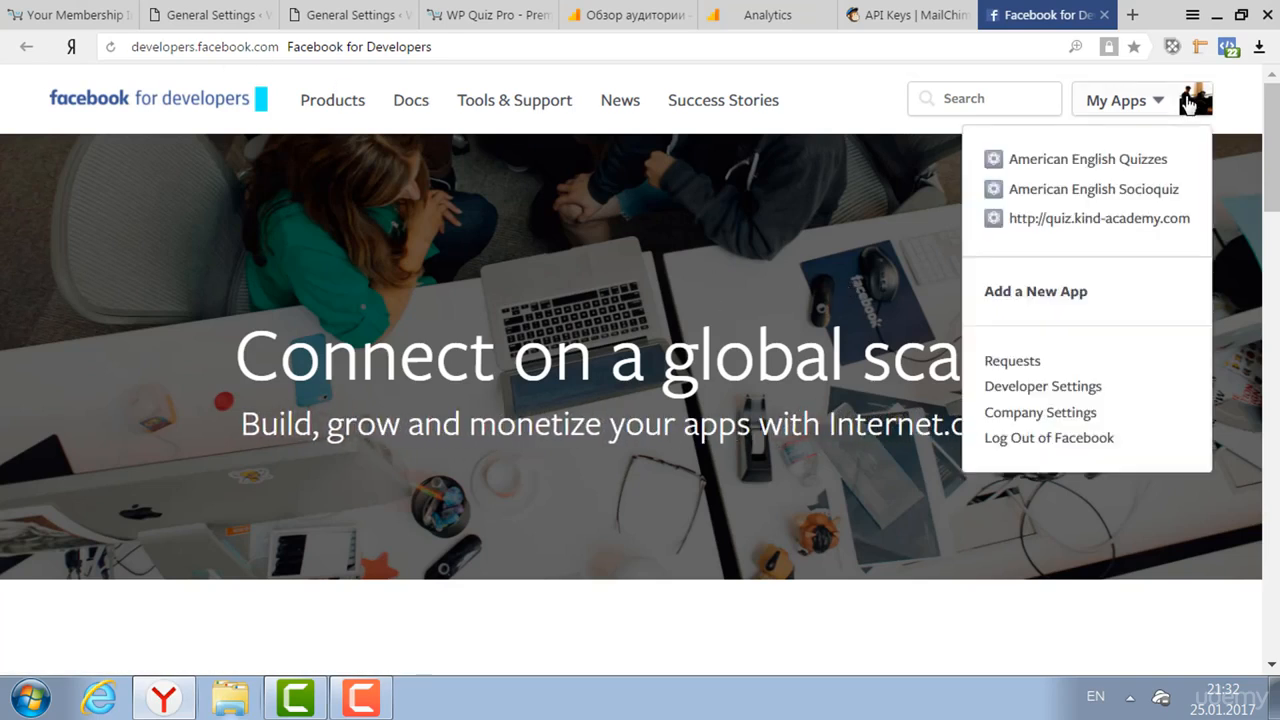
pyautogui.click(1041, 298)
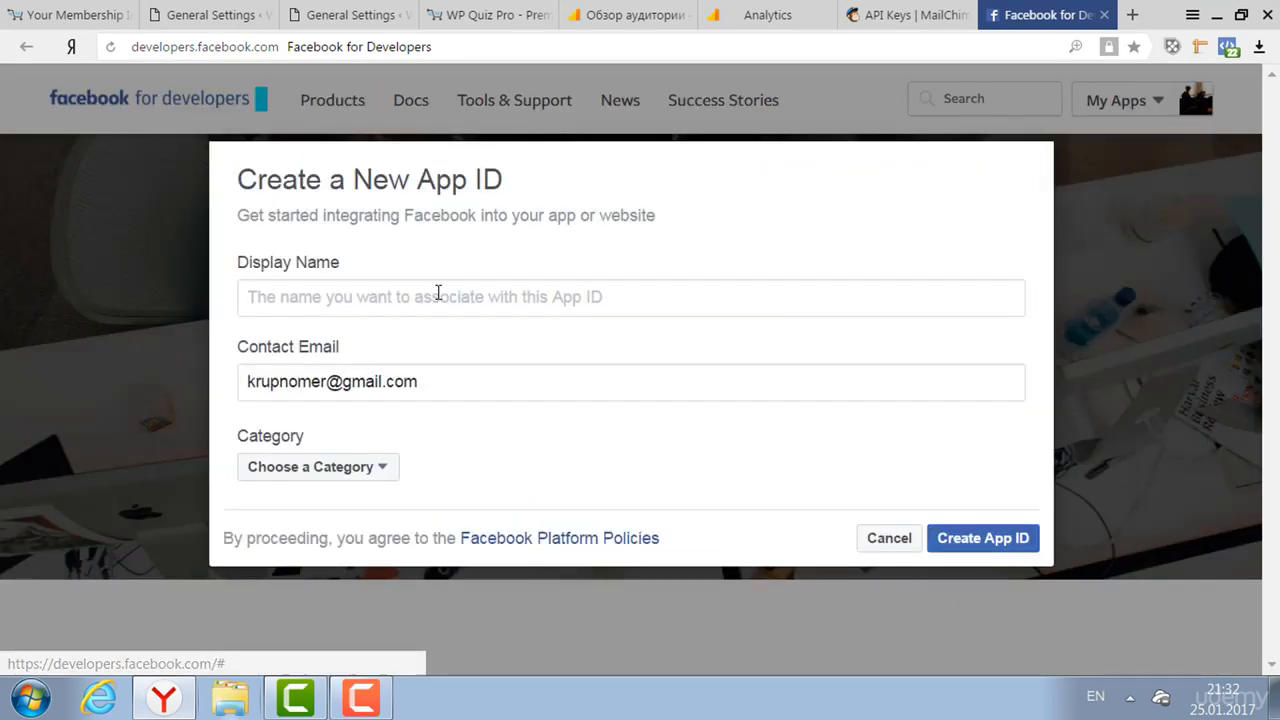
pyautogui.click(438, 294)
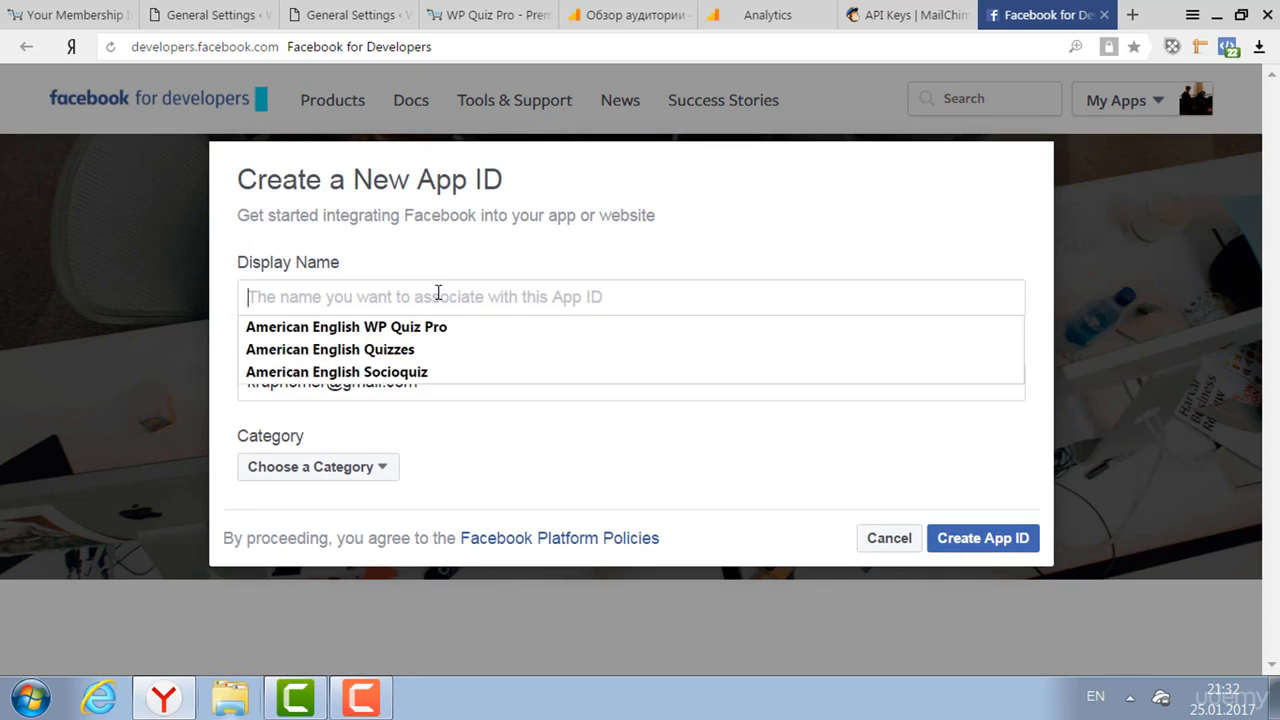
pyautogui.write('WPQUIZ')
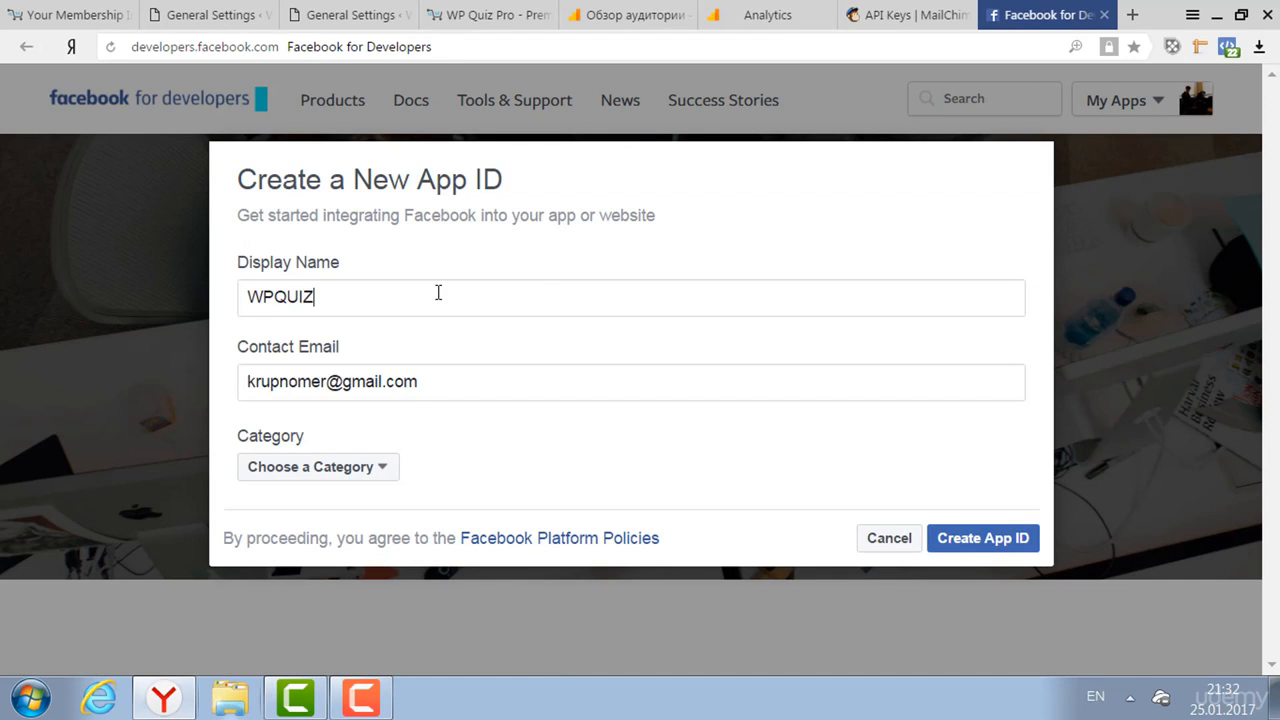
pyautogui.write('PRO')
pyautogui.click(389, 470)
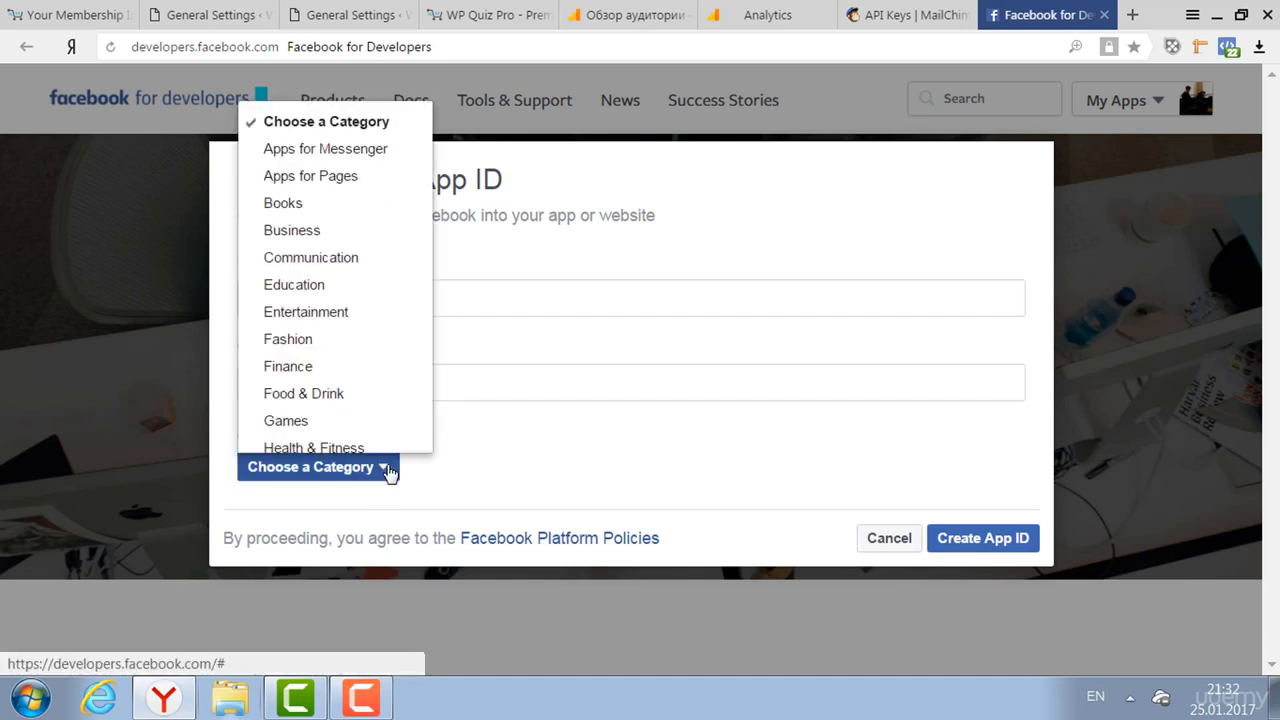
pyautogui.click(334, 318)
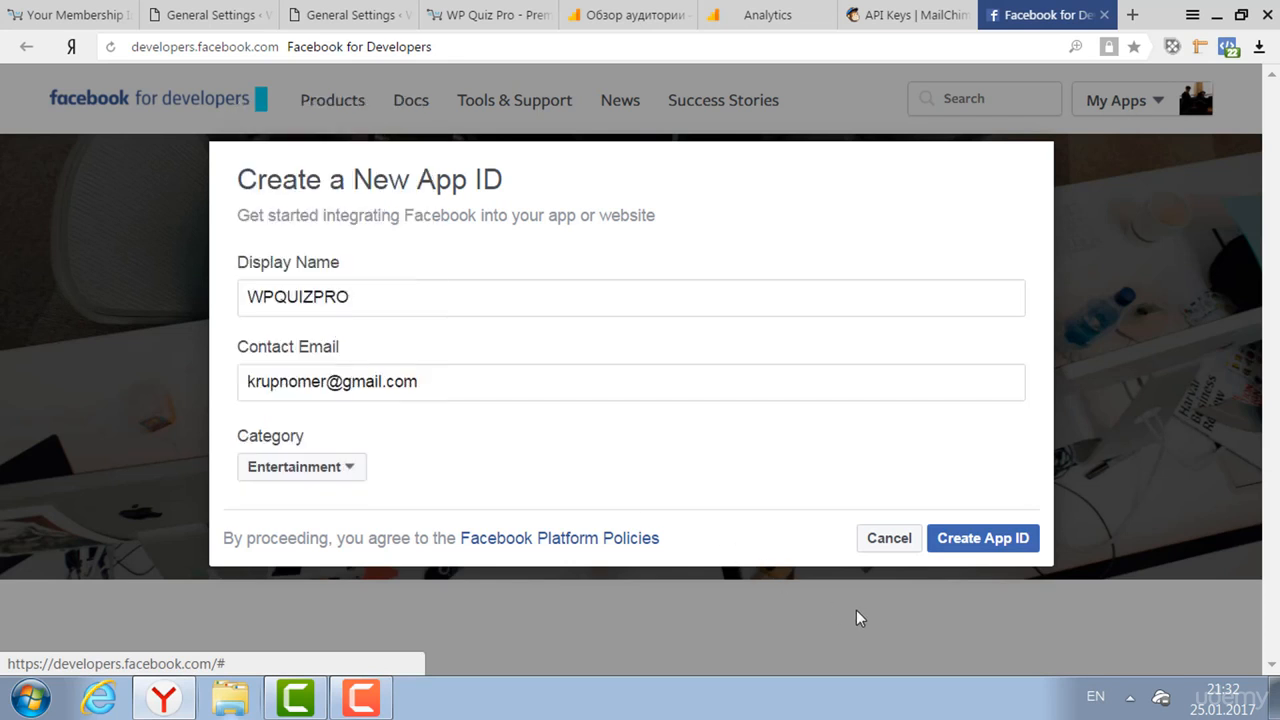
# - Create the app ID and complete the security check by entering the captcha text
pyautogui.click(983, 546)
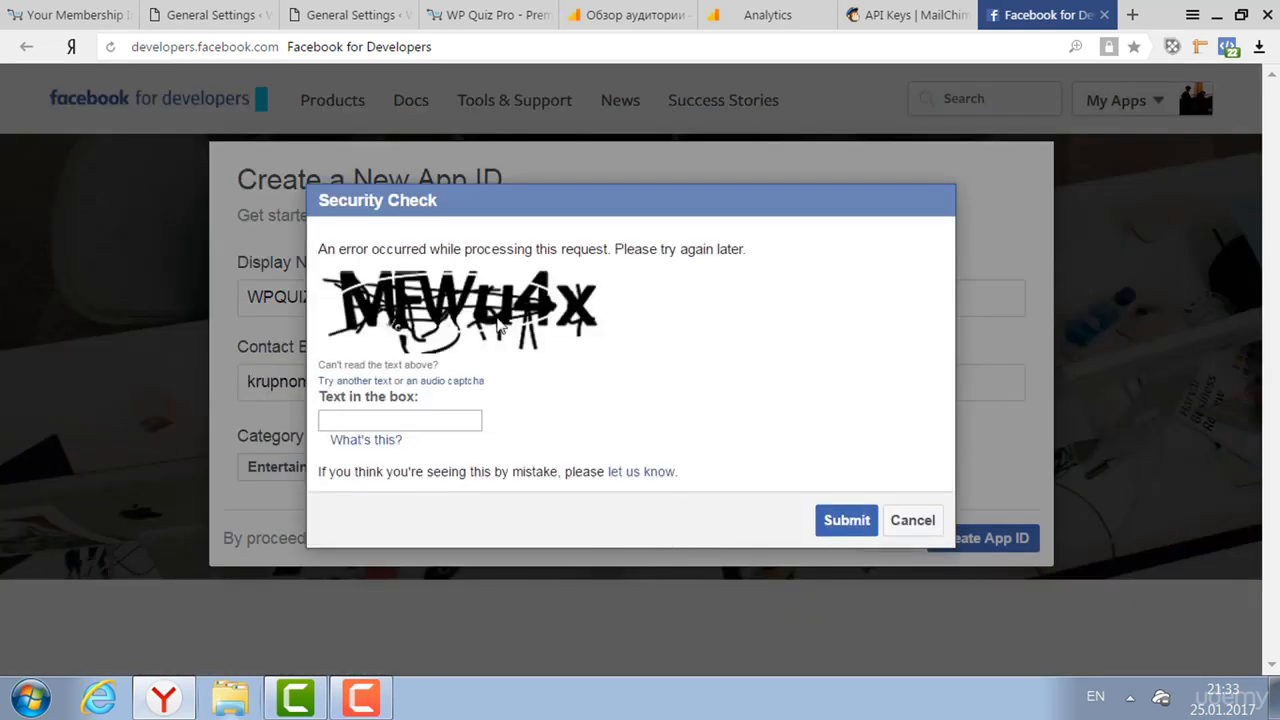
pyautogui.write('MFEWU4x')
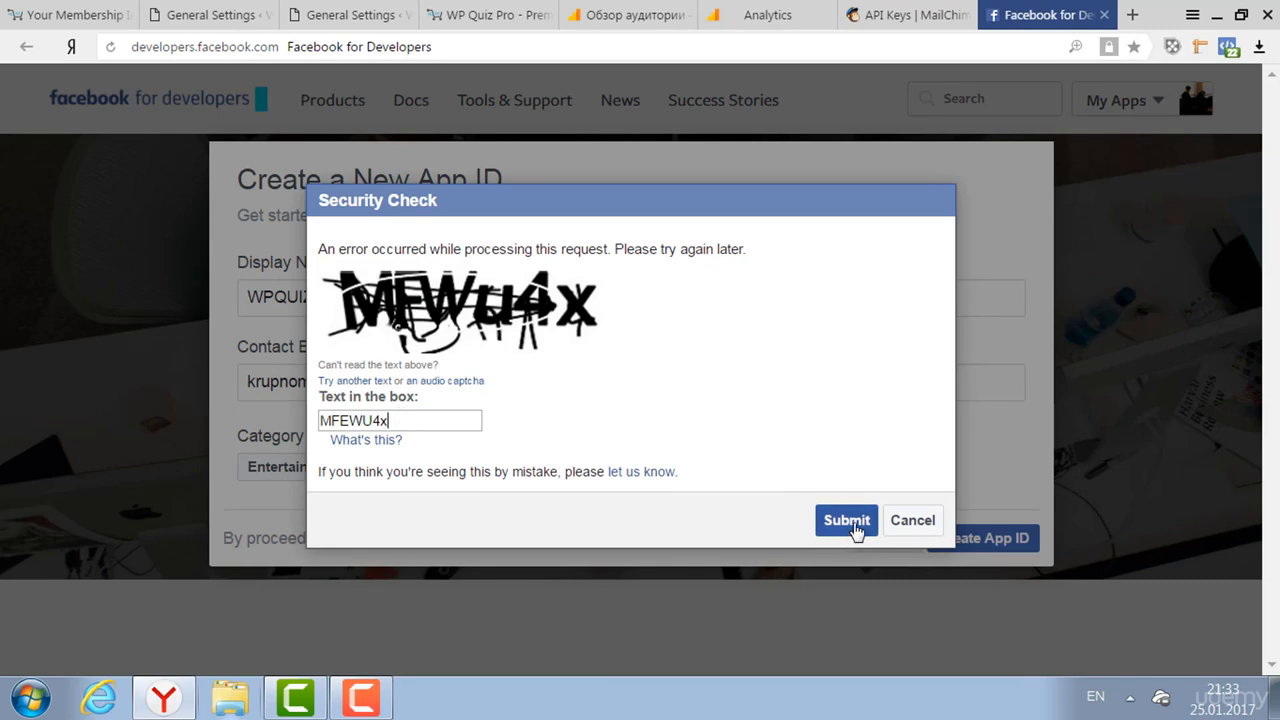
pyautogui.click(846, 521)
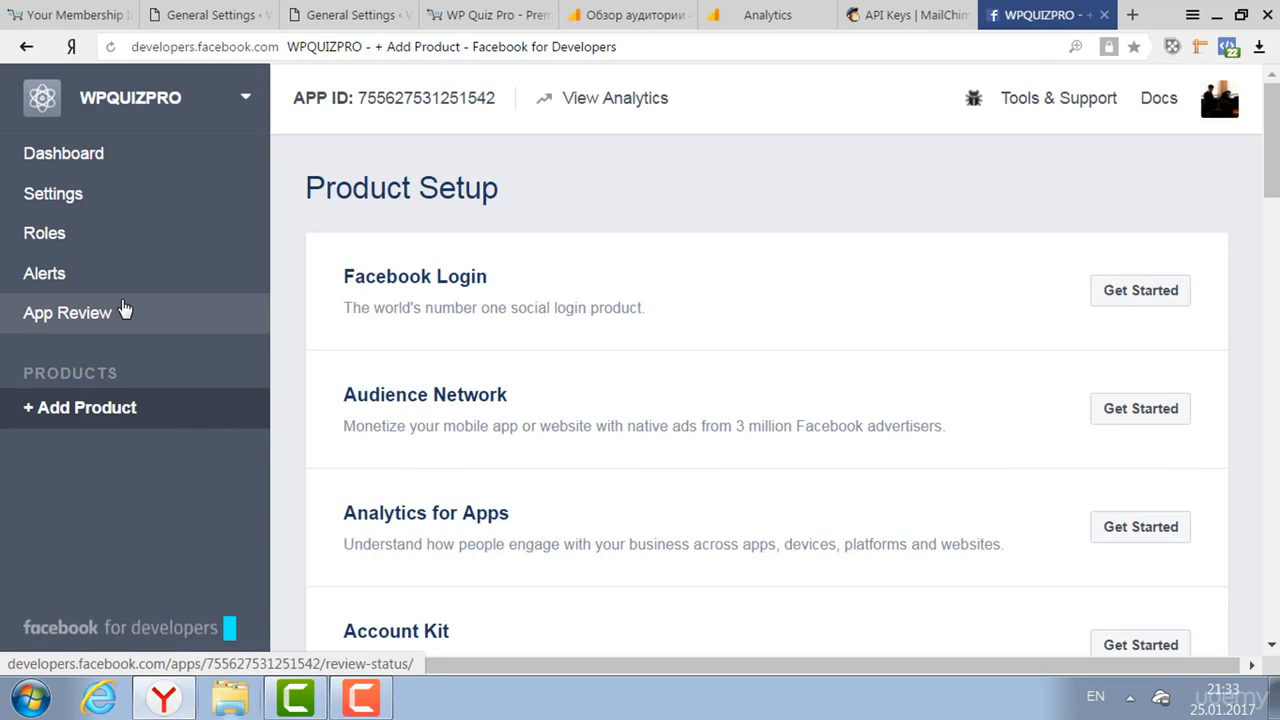
# - View the new app's dashboard and add a Website platform in its basic settings
pyautogui.click(75, 168)
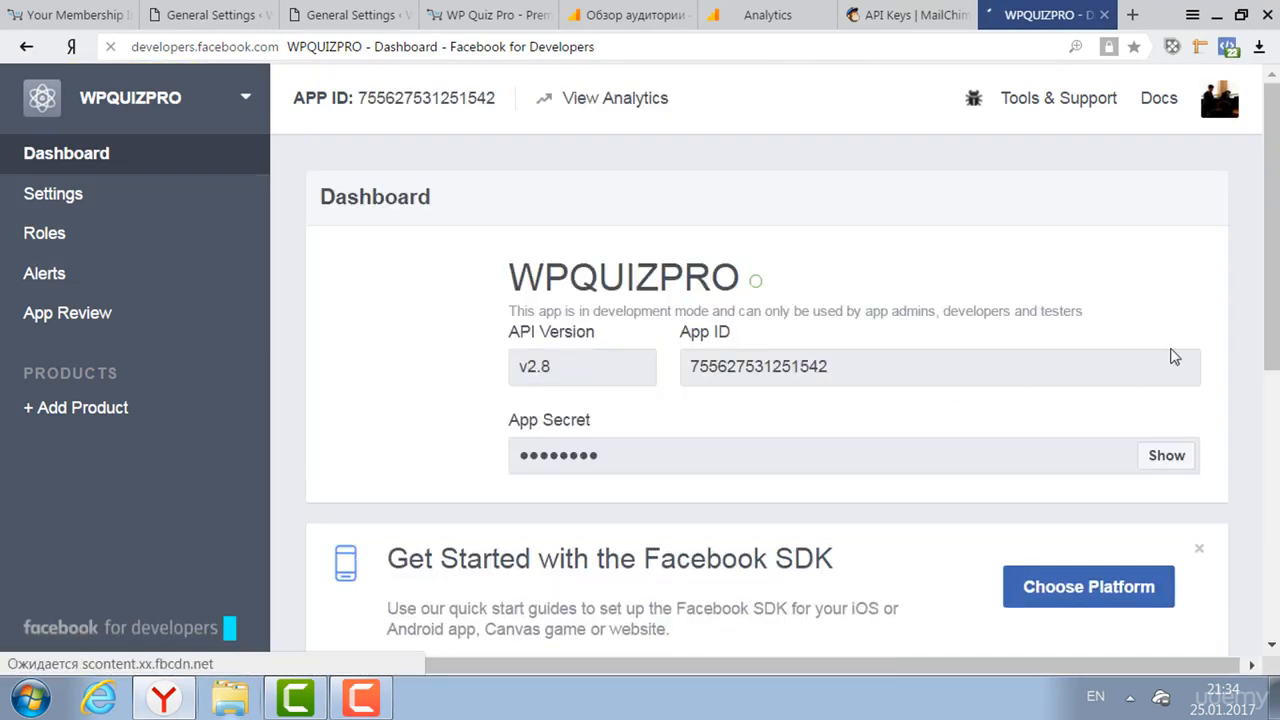
pyautogui.moveTo(1270, 280); pyautogui.dragTo(1275, 378)
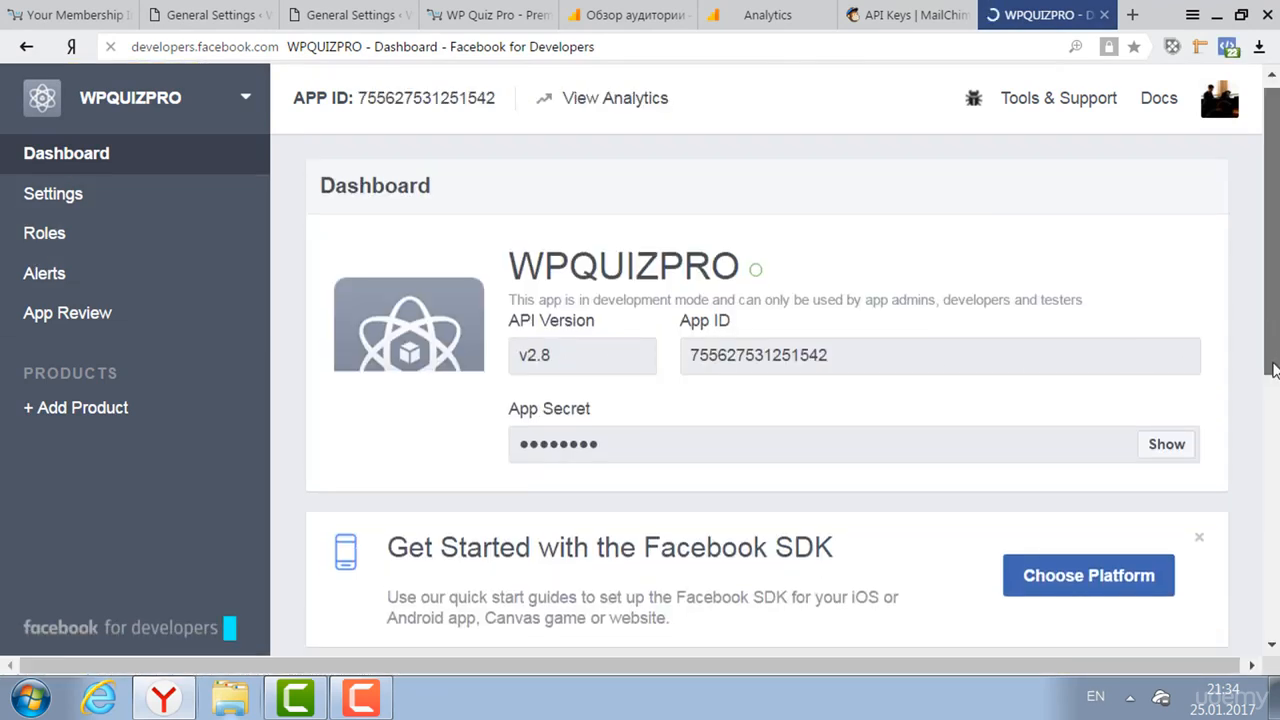
pyautogui.scroll(-3, 851, 271)
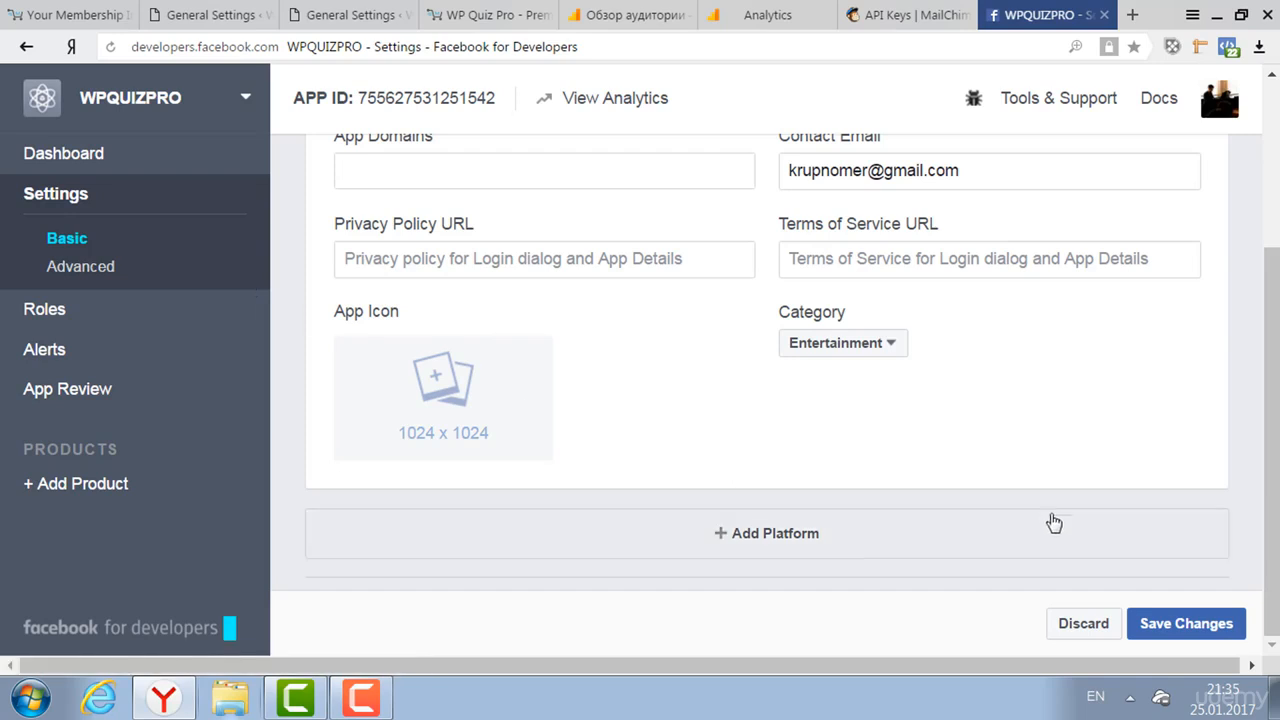
pyautogui.click(766, 537)
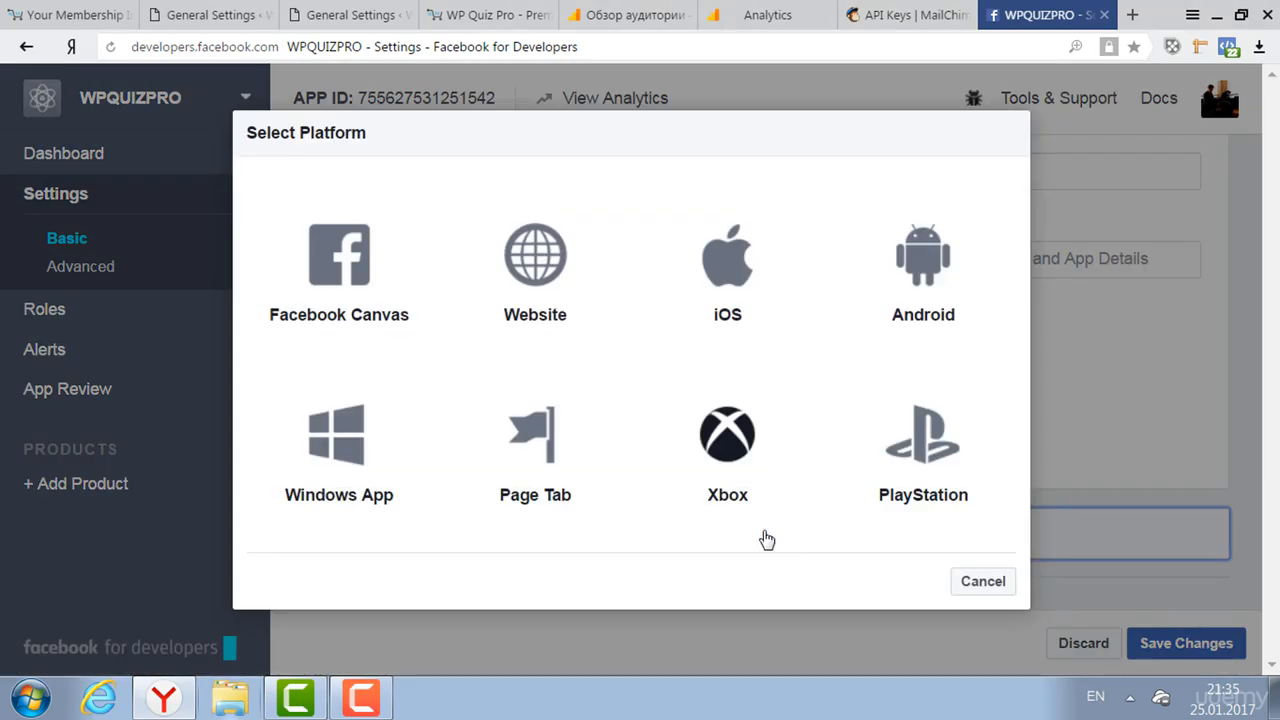
pyautogui.click(520, 290)
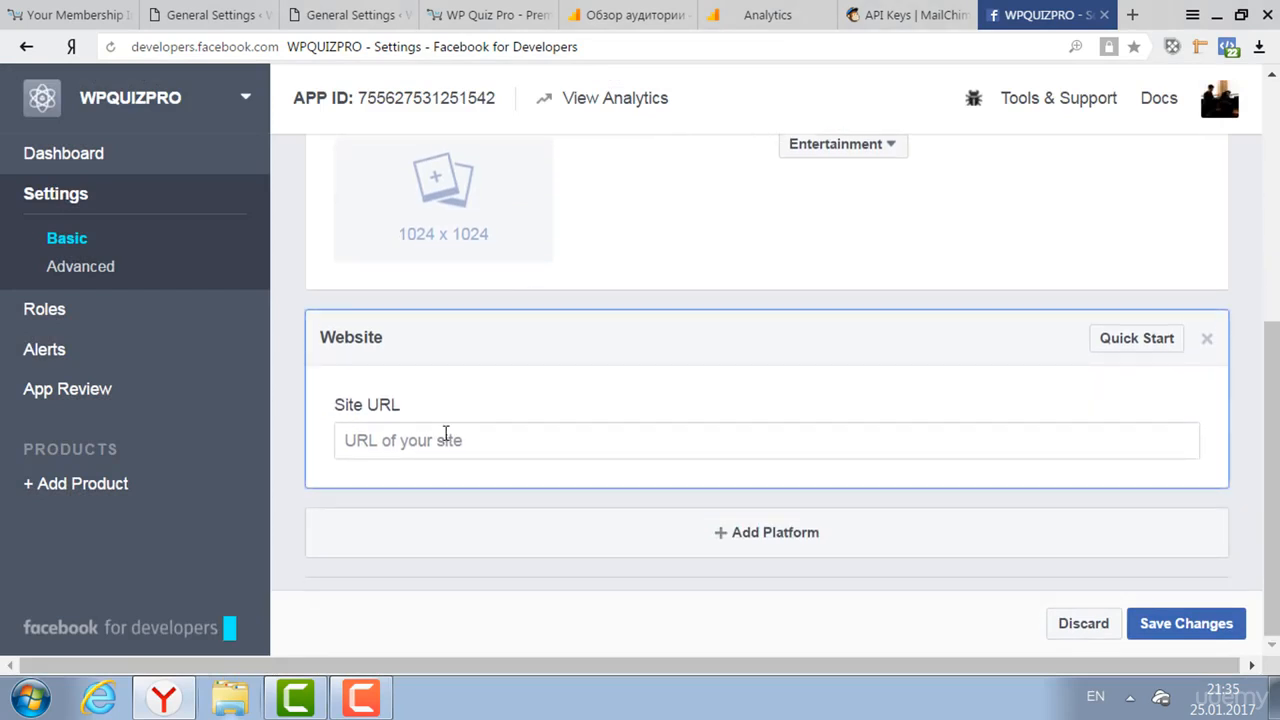
pyautogui.click(446, 436)
pyautogui.write('http://surv')
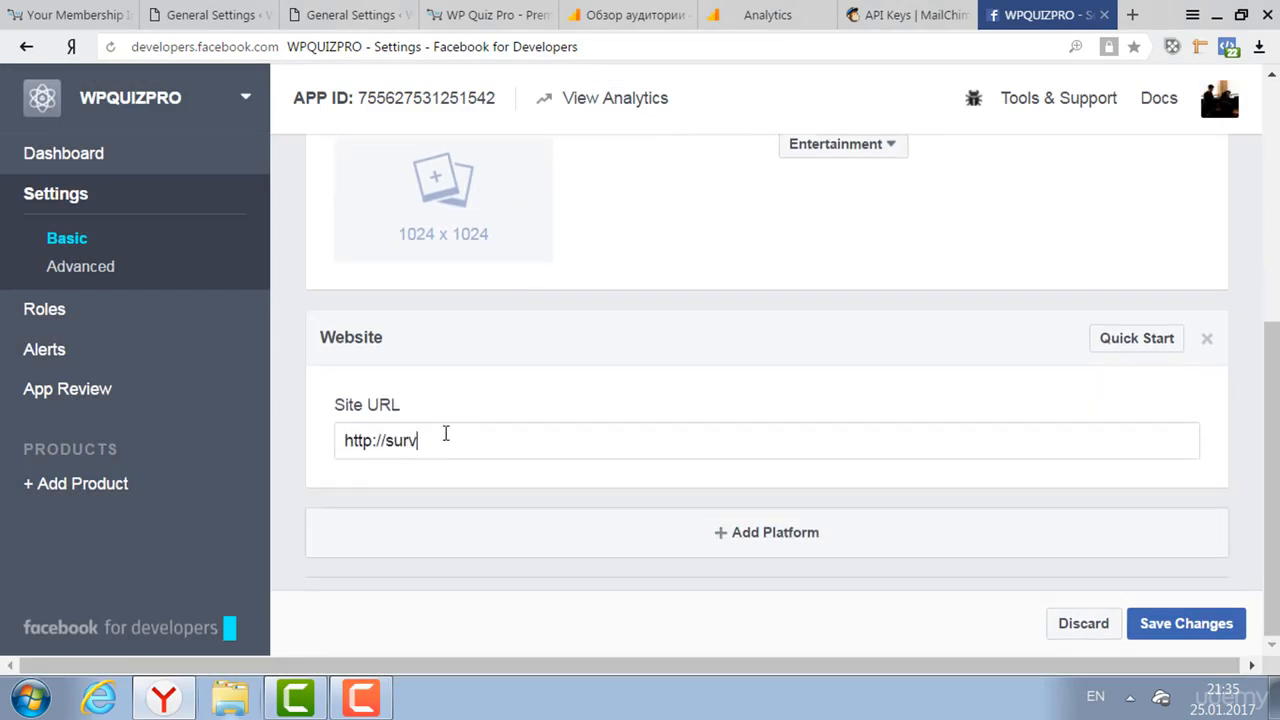
pyautogui.write('eyon.top')
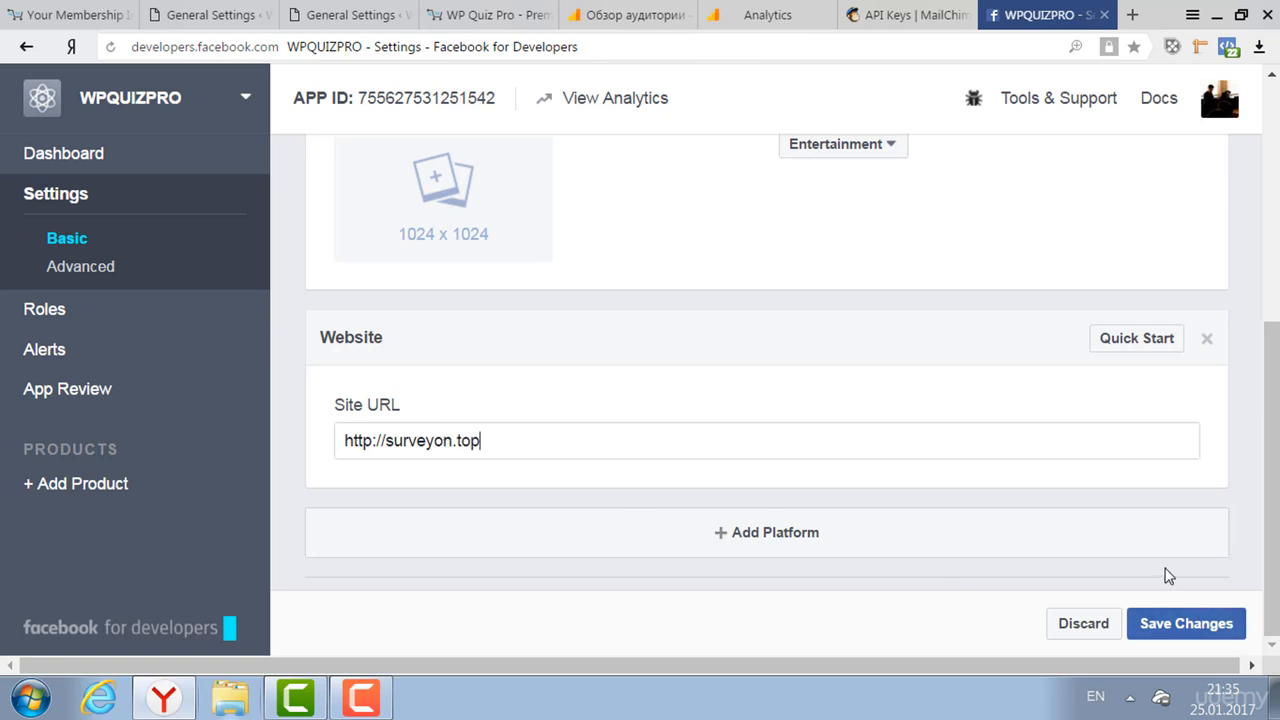
pyautogui.click(1210, 627)
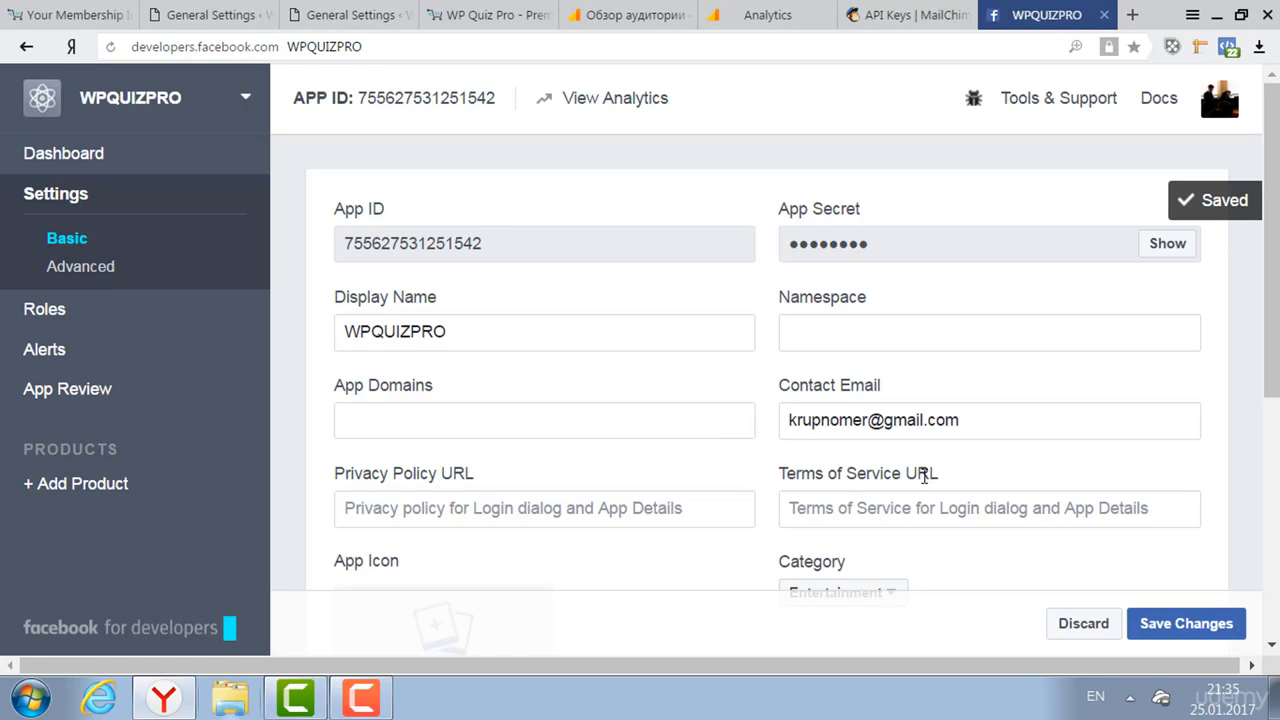
pyautogui.moveTo(1272, 320); pyautogui.dragTo(1276, 558)
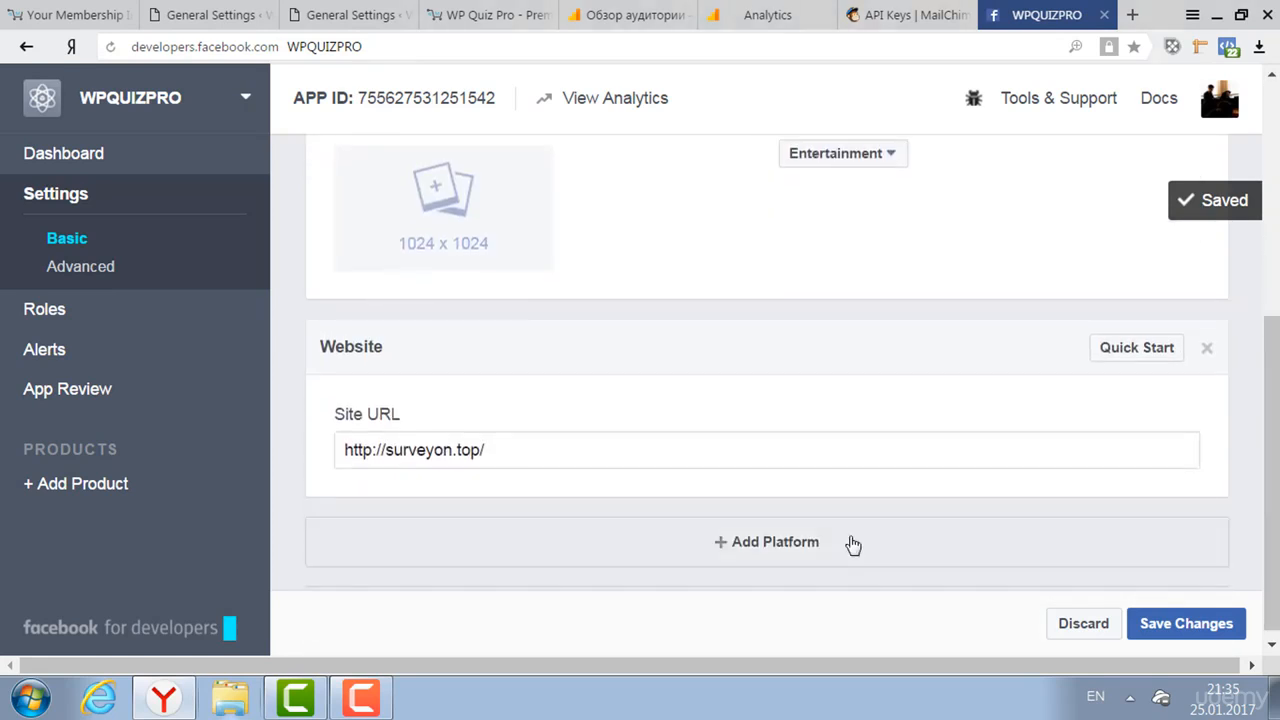
pyautogui.moveTo(523, 454); pyautogui.dragTo(283, 449)
pyautogui.hotkey('ctrl', 'c')
pyautogui.scroll(3, 426, 318)
pyautogui.click(426, 318)
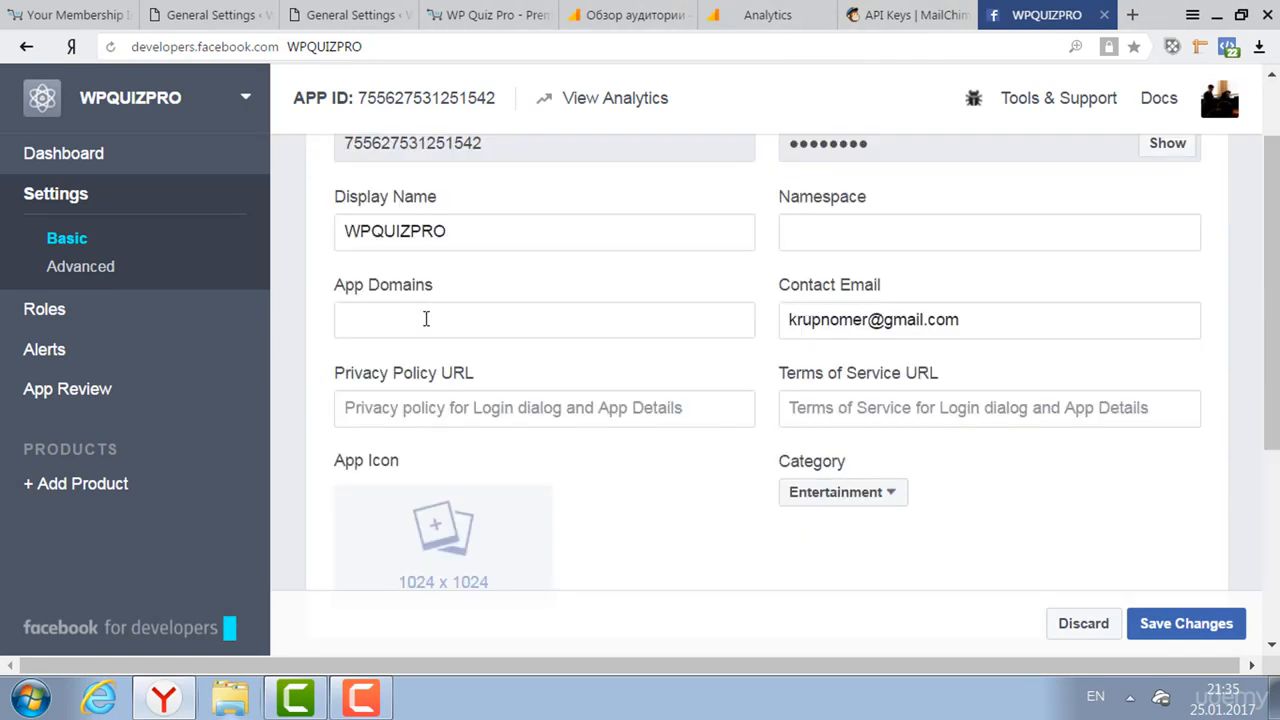
pyautogui.rightClick(426, 318)
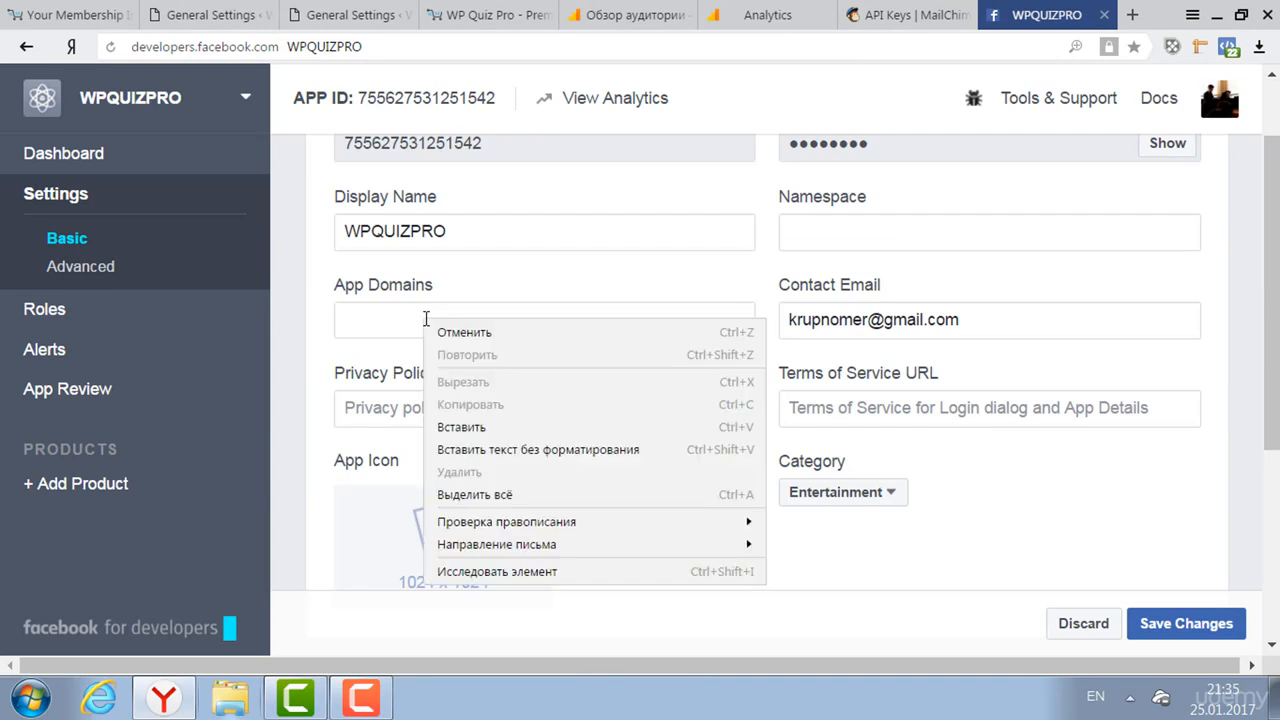
pyautogui.click(480, 427)
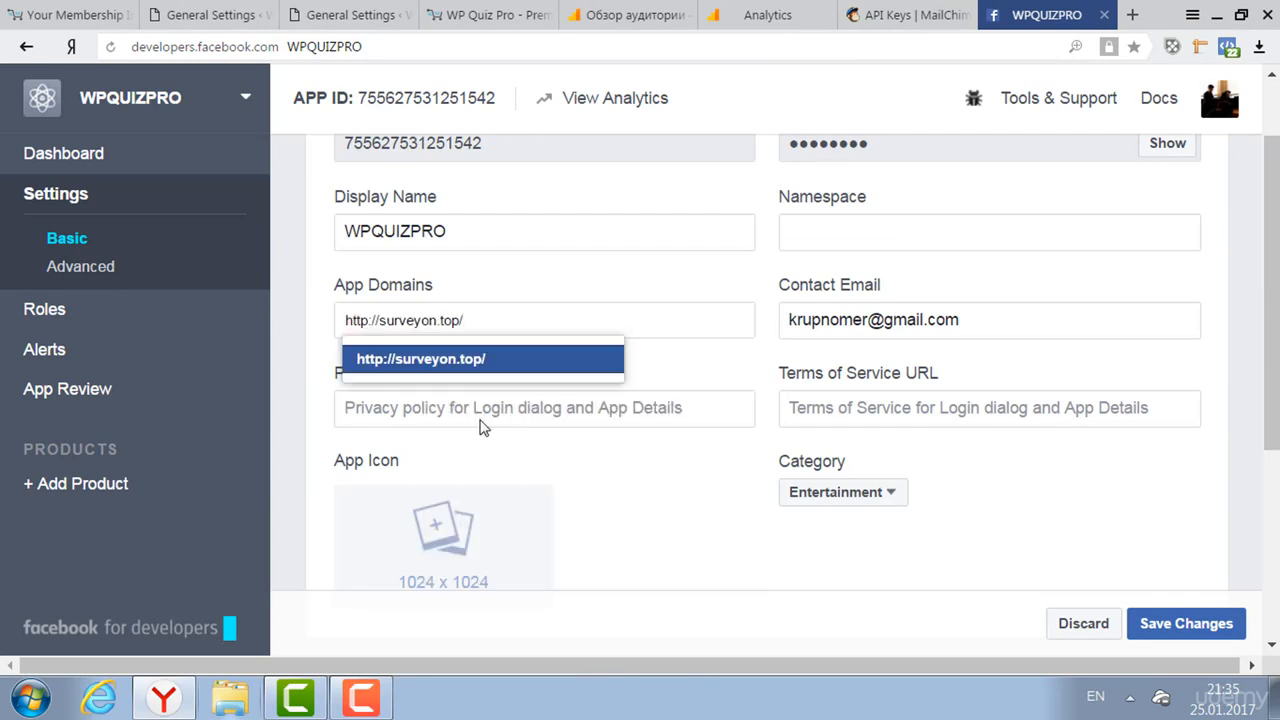
pyautogui.press('Return')
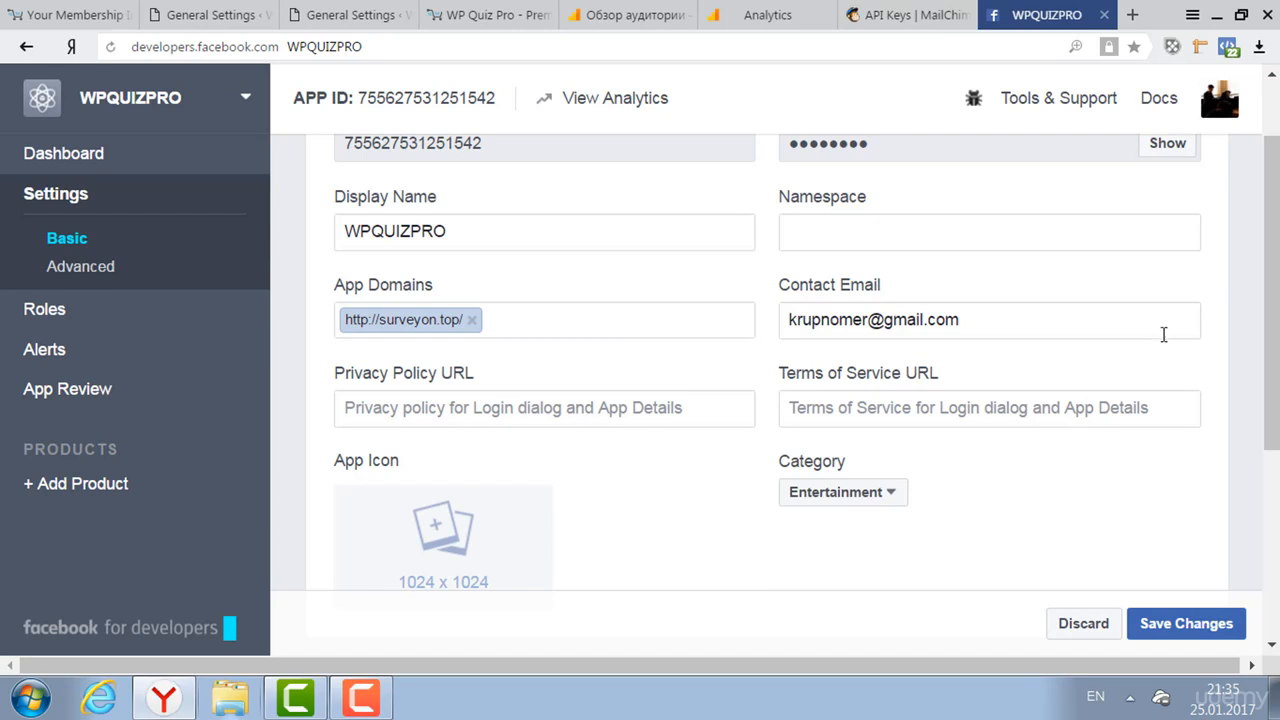
pyautogui.scroll(-1, 1275, 383)
pyautogui.scroll(-3, 1275, 383)
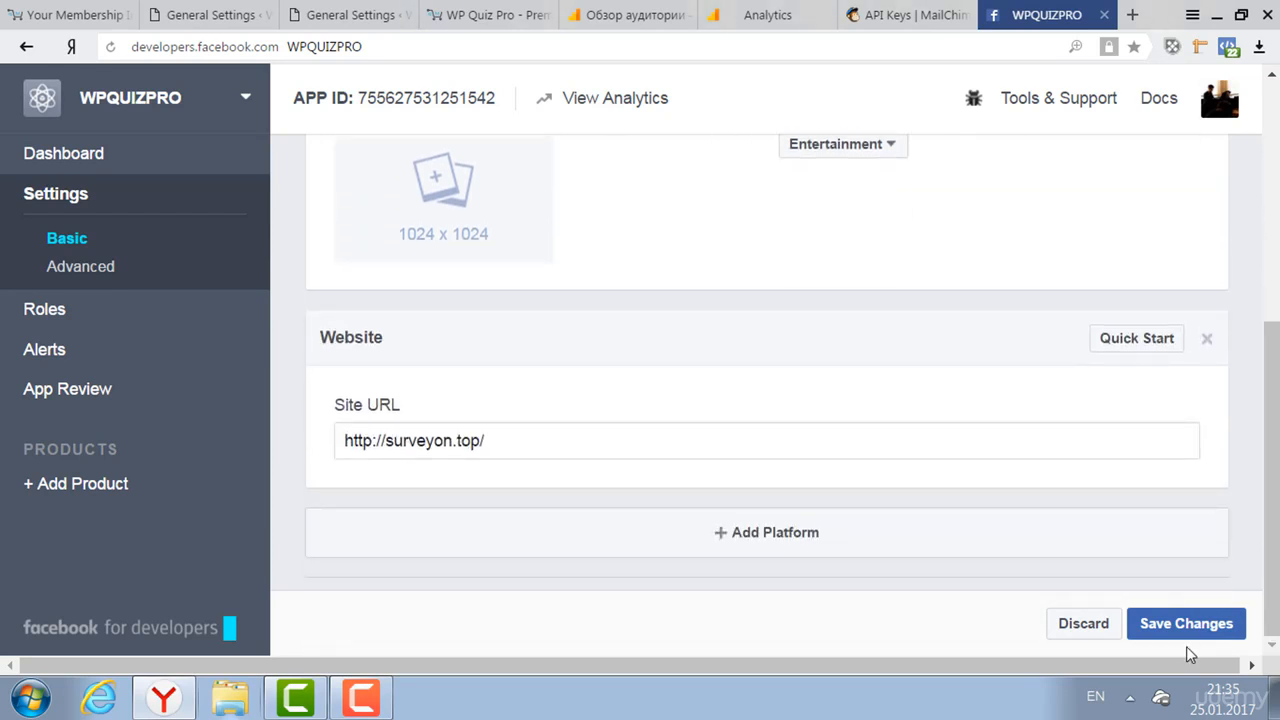
pyautogui.click(1170, 623)
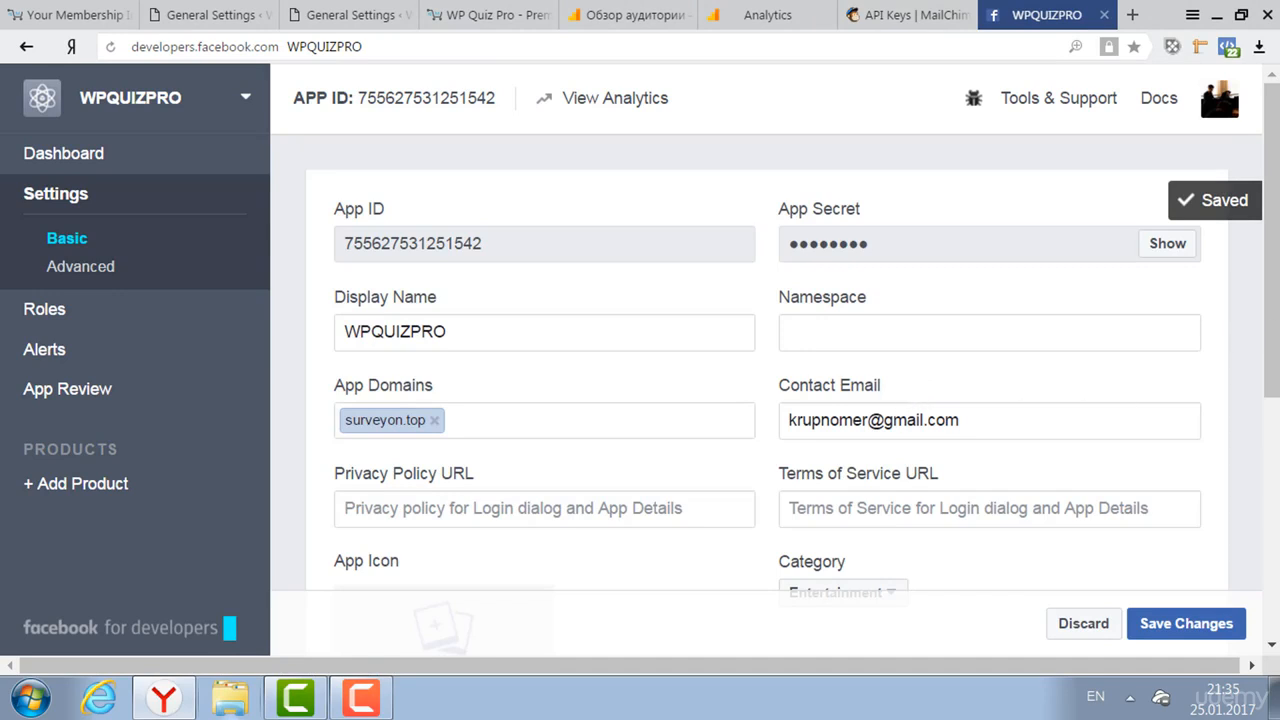
pyautogui.scroll(-1, 1276, 334)
pyautogui.scroll(-3, 1262, 230)
pyautogui.scroll(4, 1252, 190)
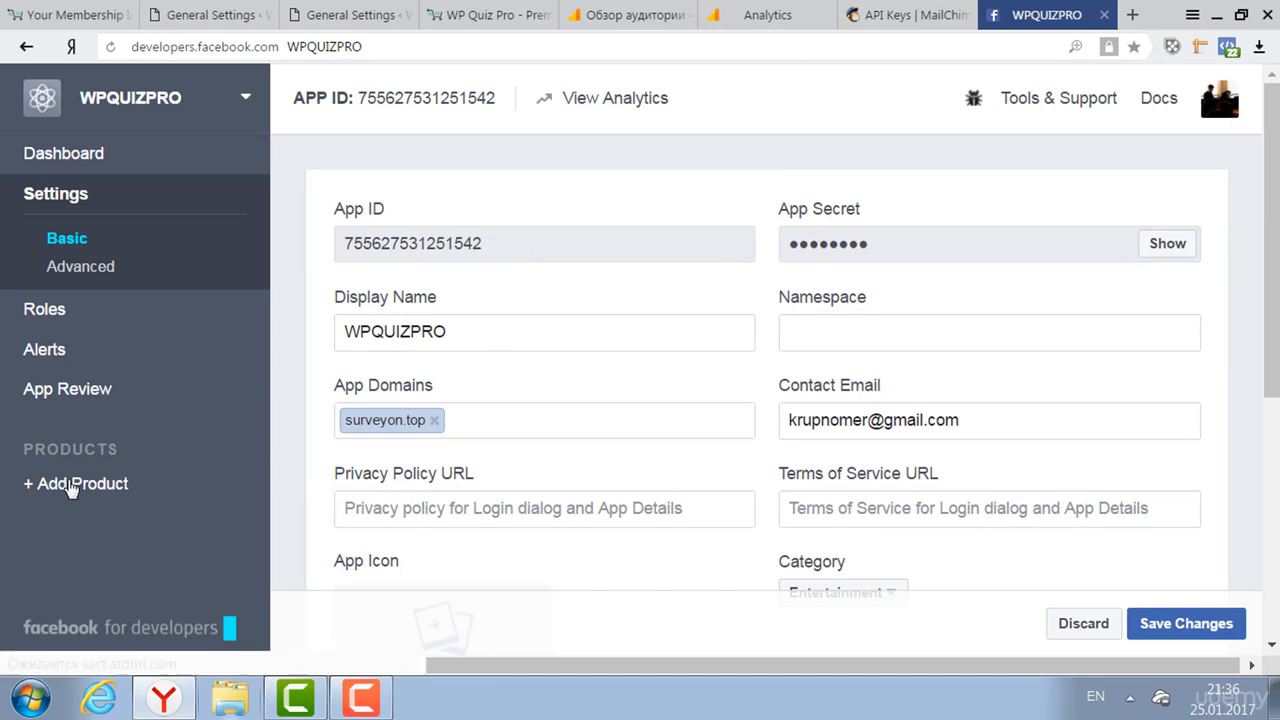
# - Make the WPQUIZPRO app public in its App Review settings and confirm the change
pyautogui.click(85, 391)
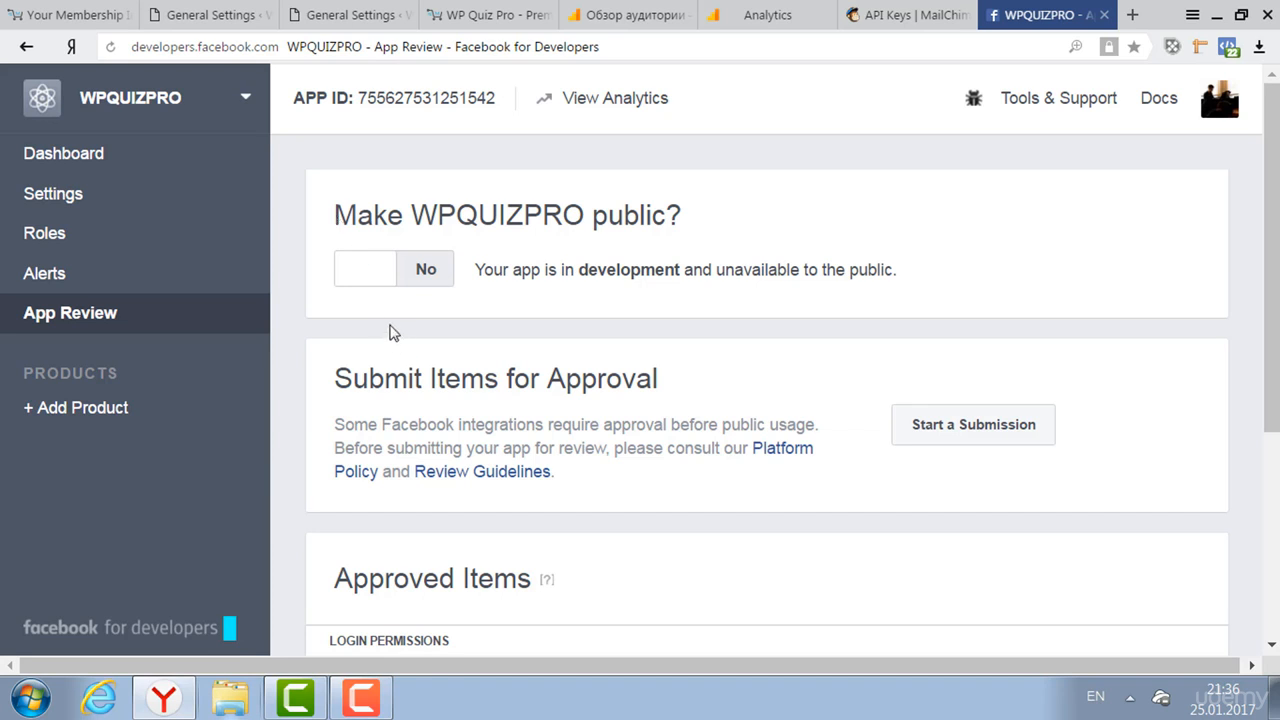
pyautogui.click(368, 272)
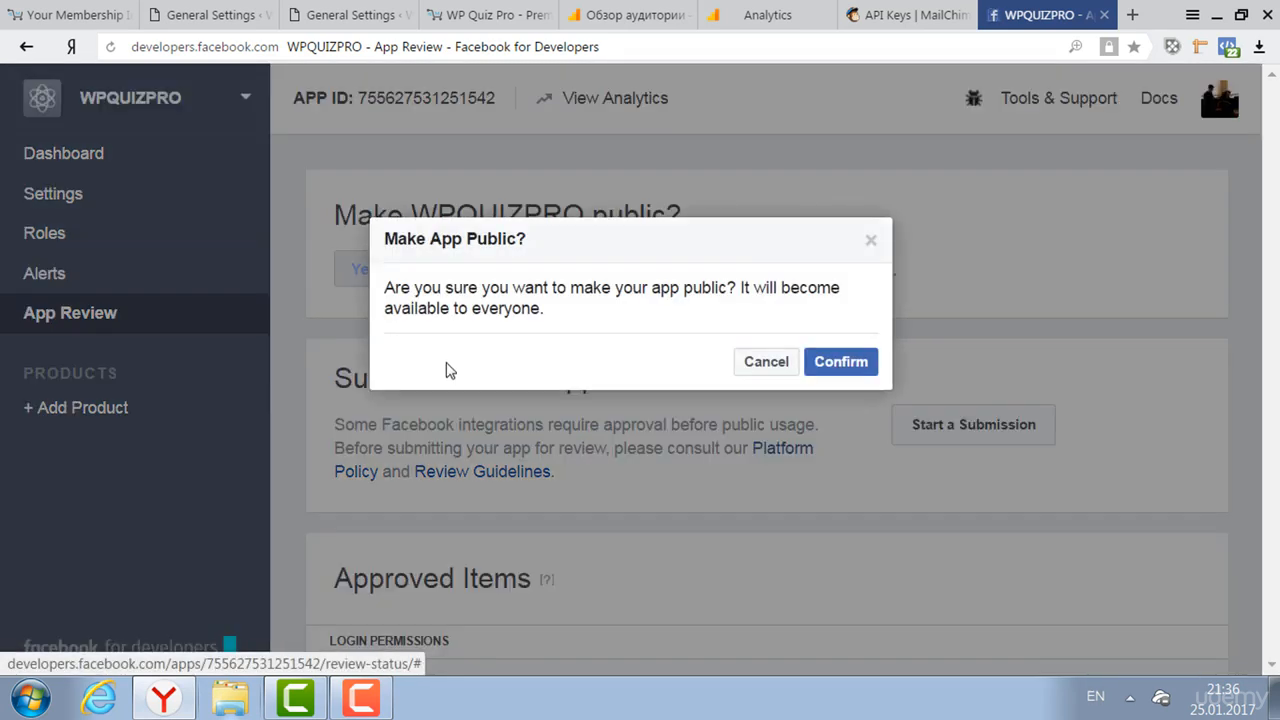
pyautogui.click(841, 366)
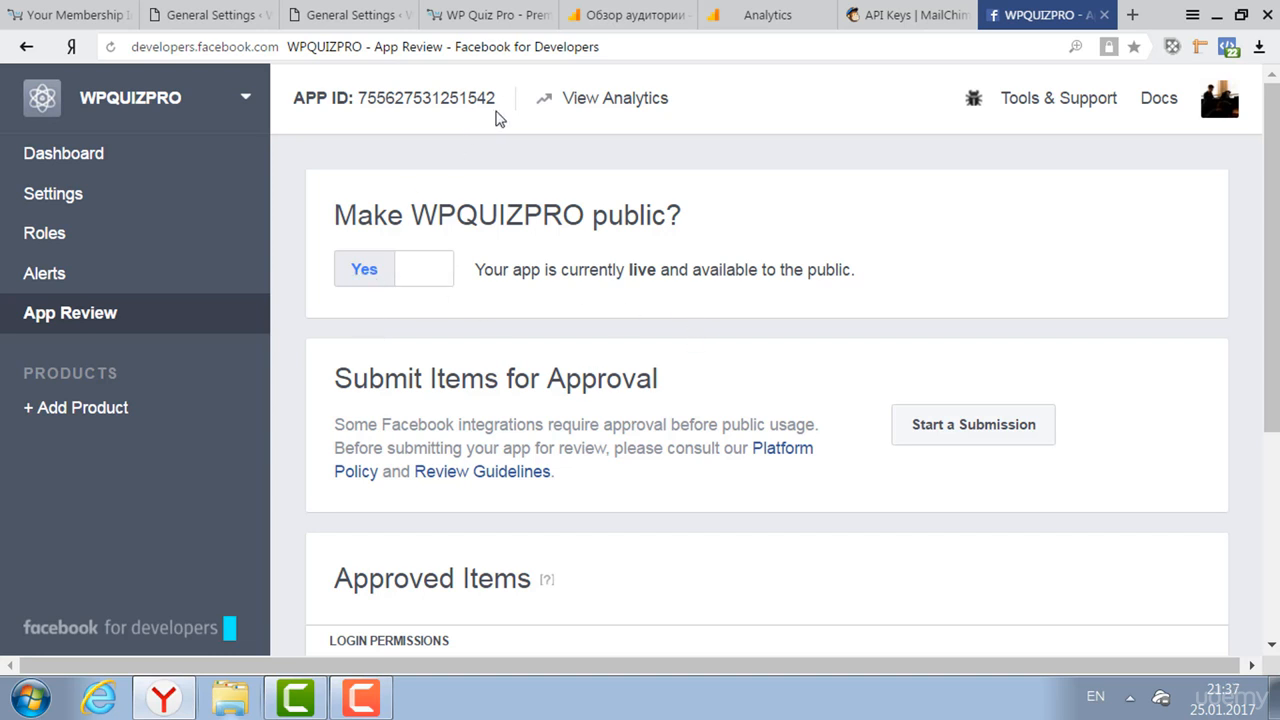
# - Copy the Facebook app's ID into the Facebook App ID field of WP Quiz Pro's General Settings in WordPress
pyautogui.moveTo(500, 108); pyautogui.dragTo(358, 108)
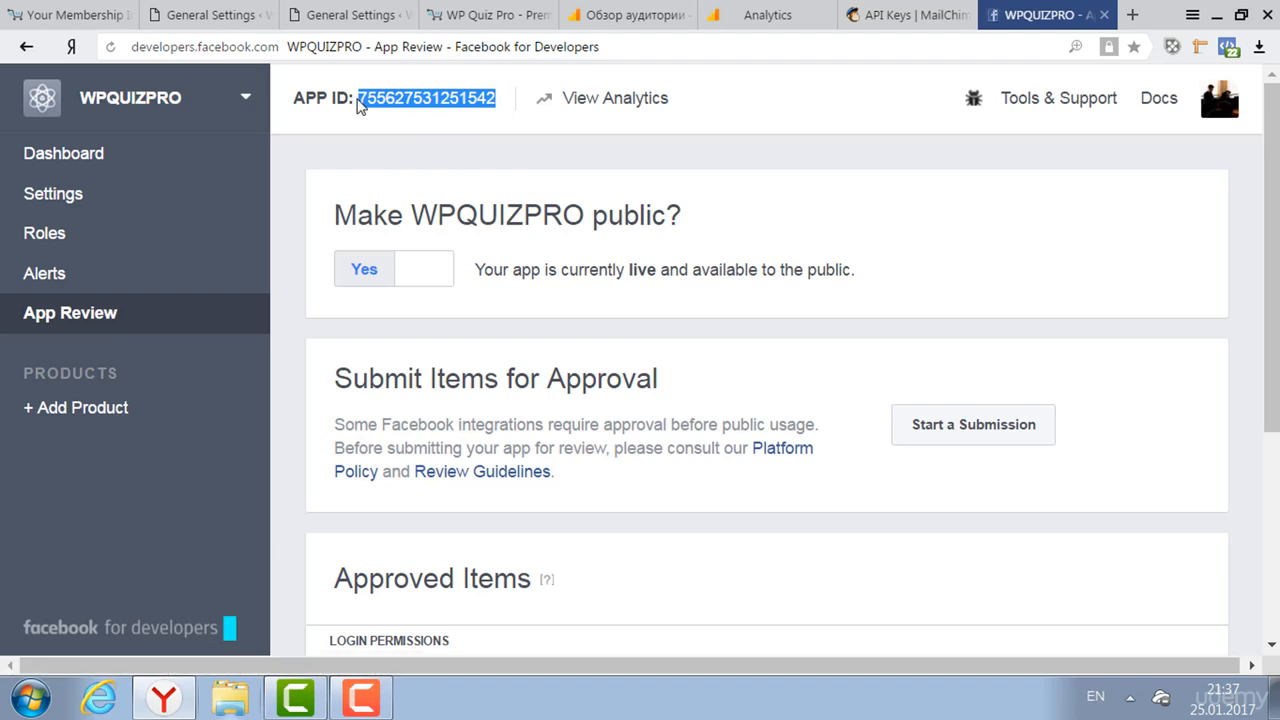
pyautogui.rightClick(392, 100)
pyautogui.click(393, 100)
pyautogui.click(489, 12)
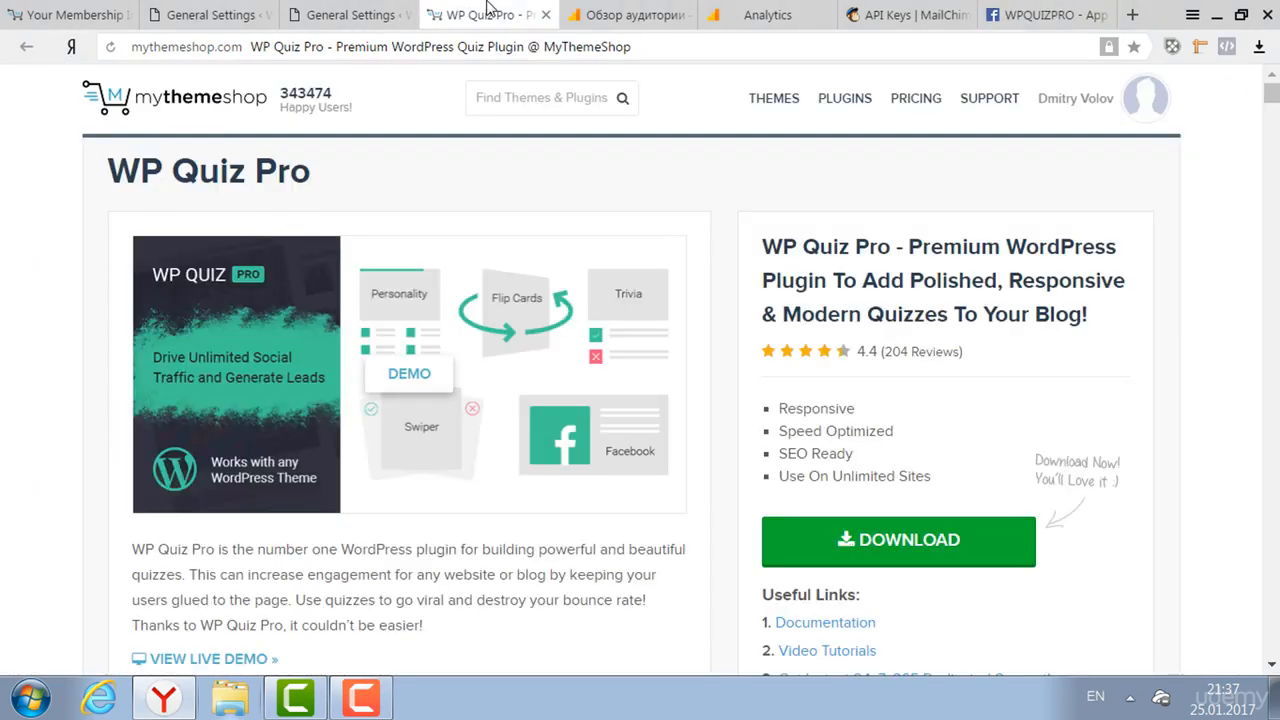
pyautogui.click(339, 14)
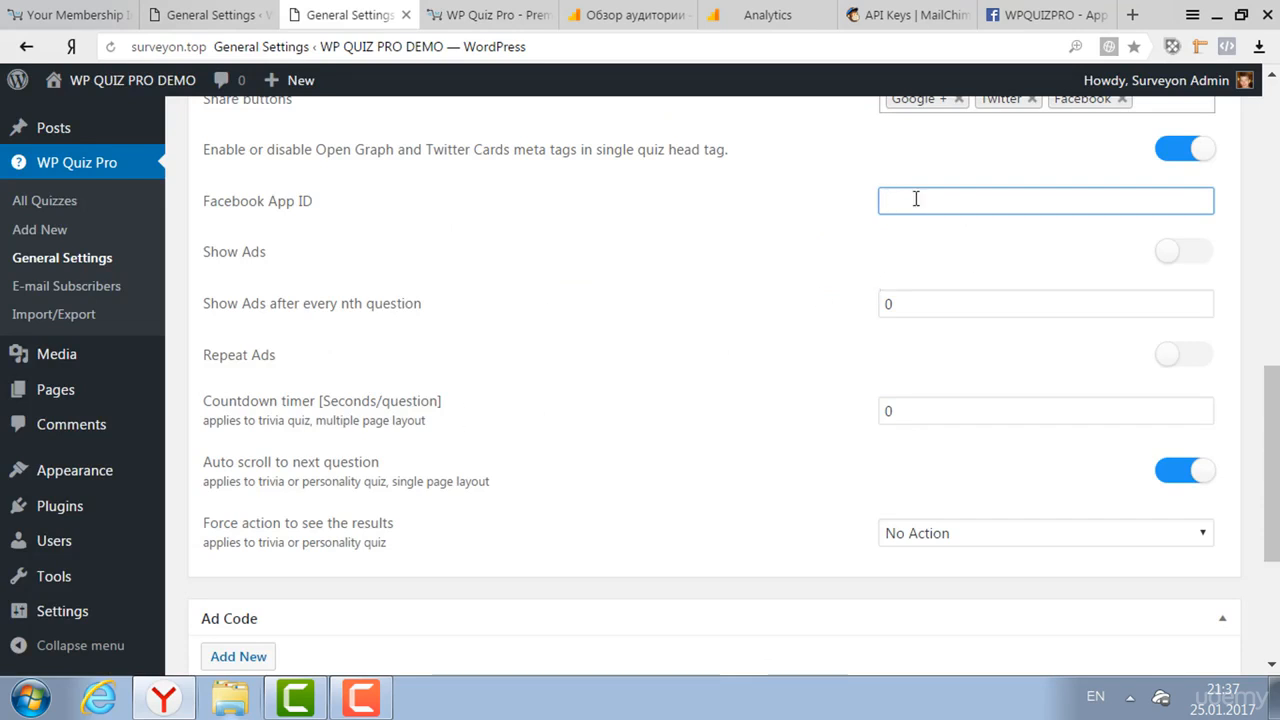
pyautogui.hotkey('ctrl', 'v')
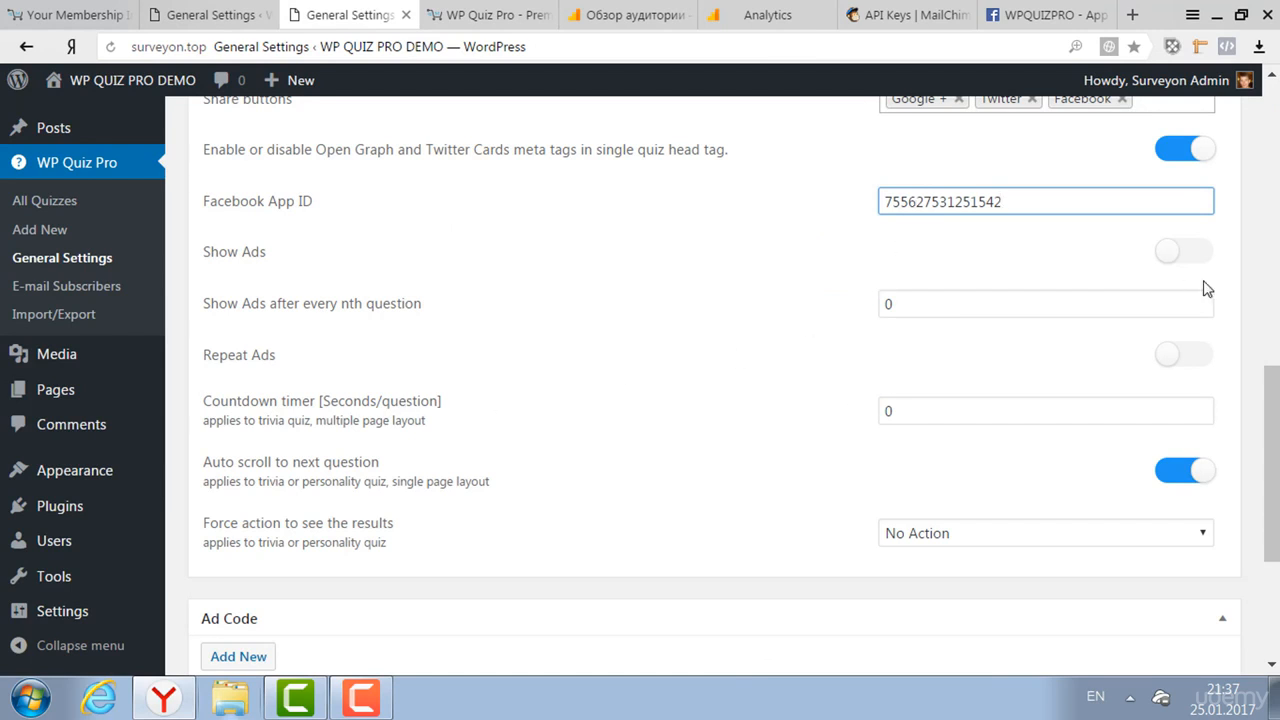
# - Enable Show Ads and set Force action to see the results to Capture Email
pyautogui.click(1199, 254)
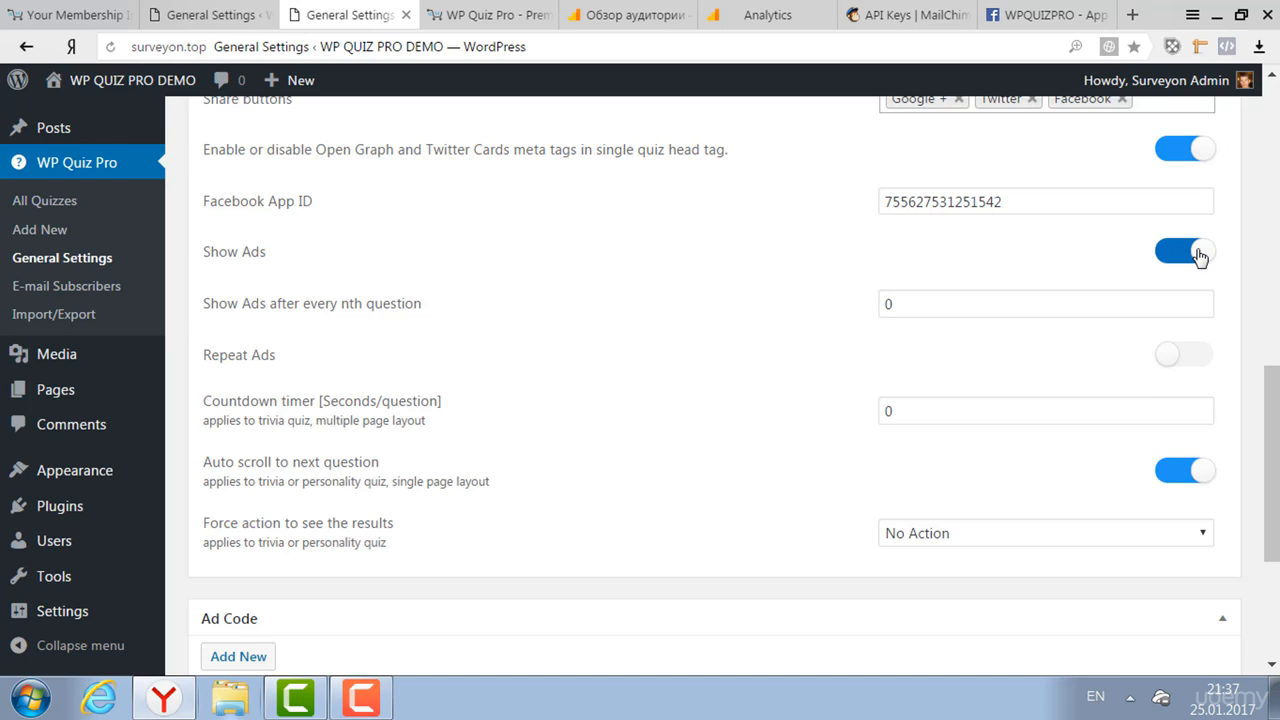
pyautogui.scroll(-3, 1080, 290)
pyautogui.click(985, 285)
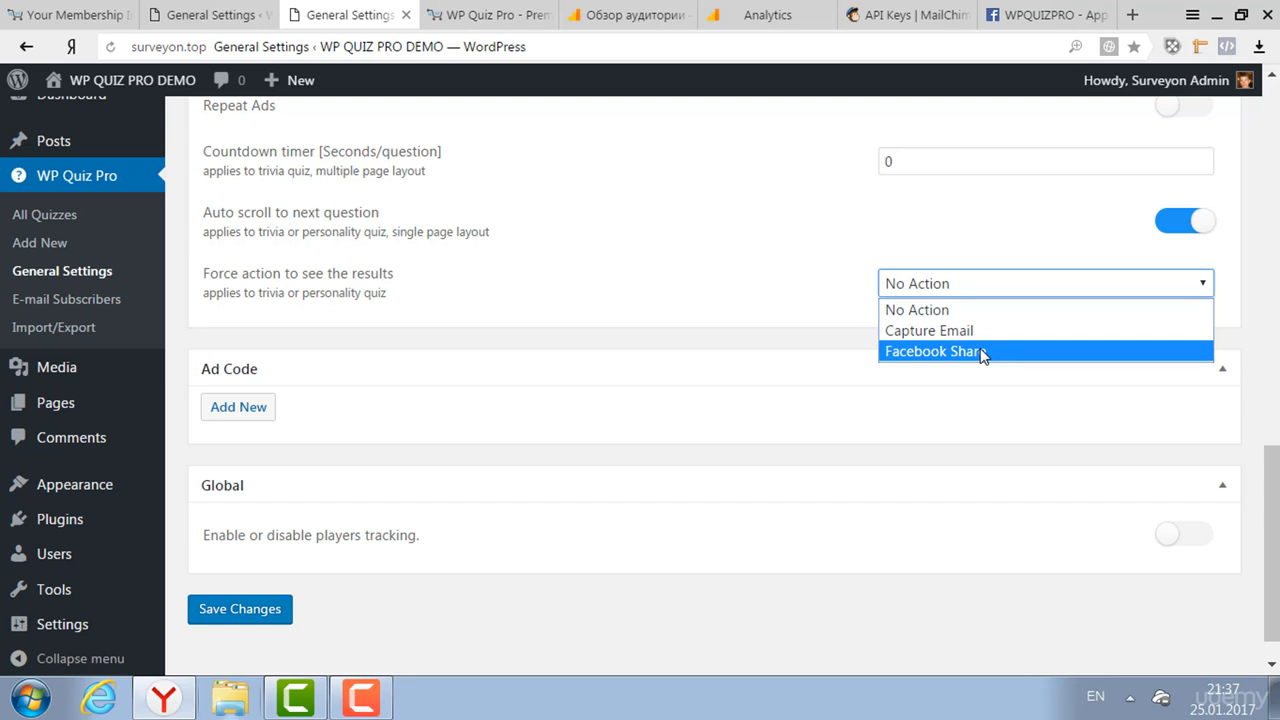
pyautogui.click(968, 337)
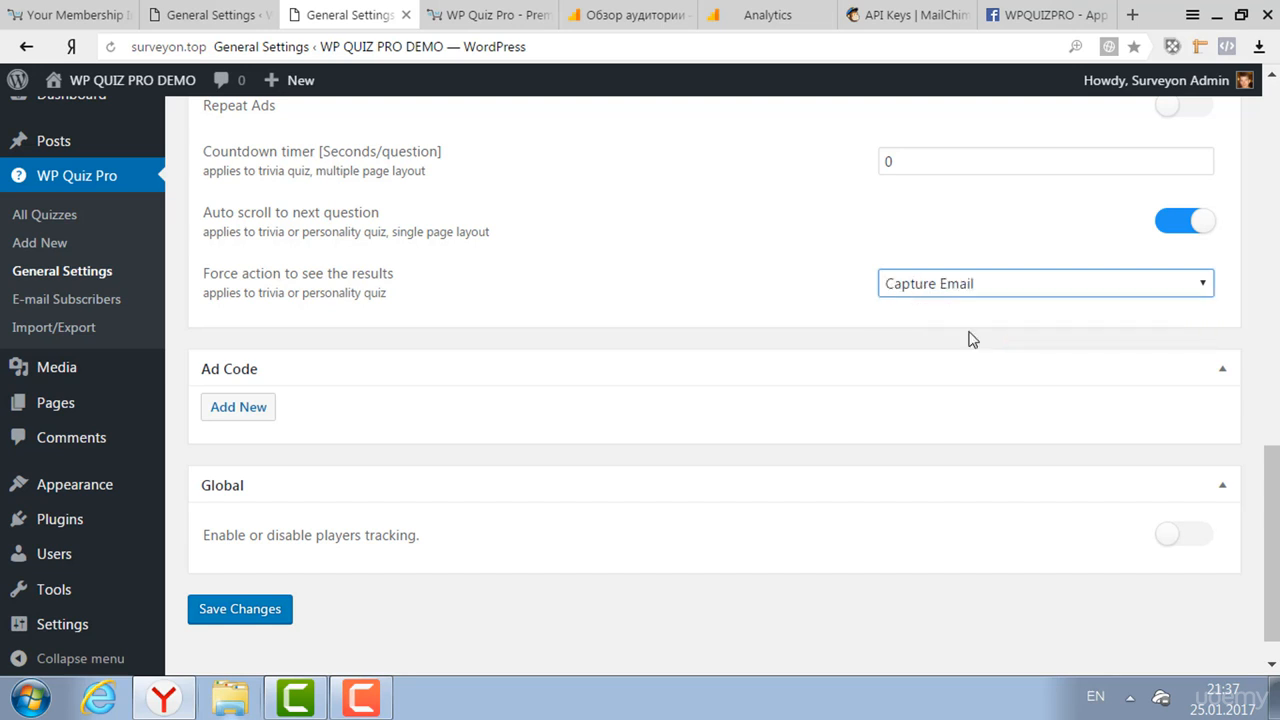
# - Add a blank ad code entry in the Ad Code section and delete it again
pyautogui.moveTo(1272, 518); pyautogui.dragTo(1222, 211)
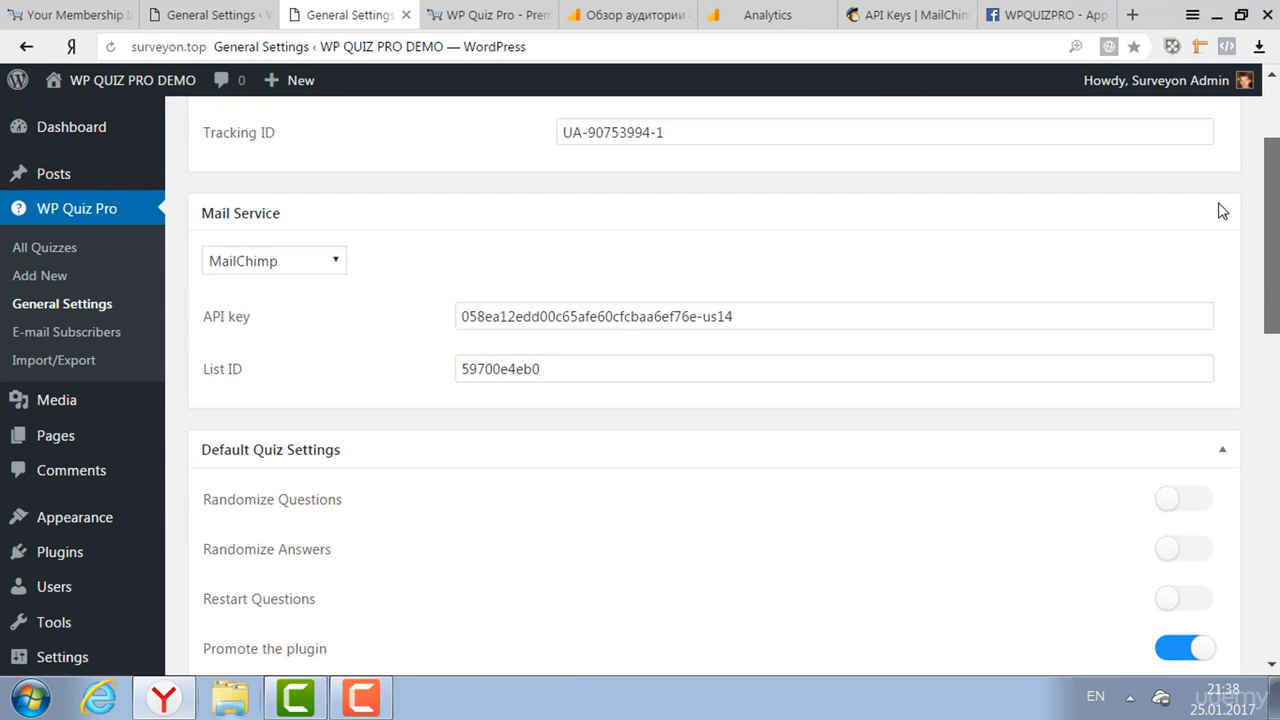
pyautogui.moveTo(1222, 211); pyautogui.dragTo(251, 514)
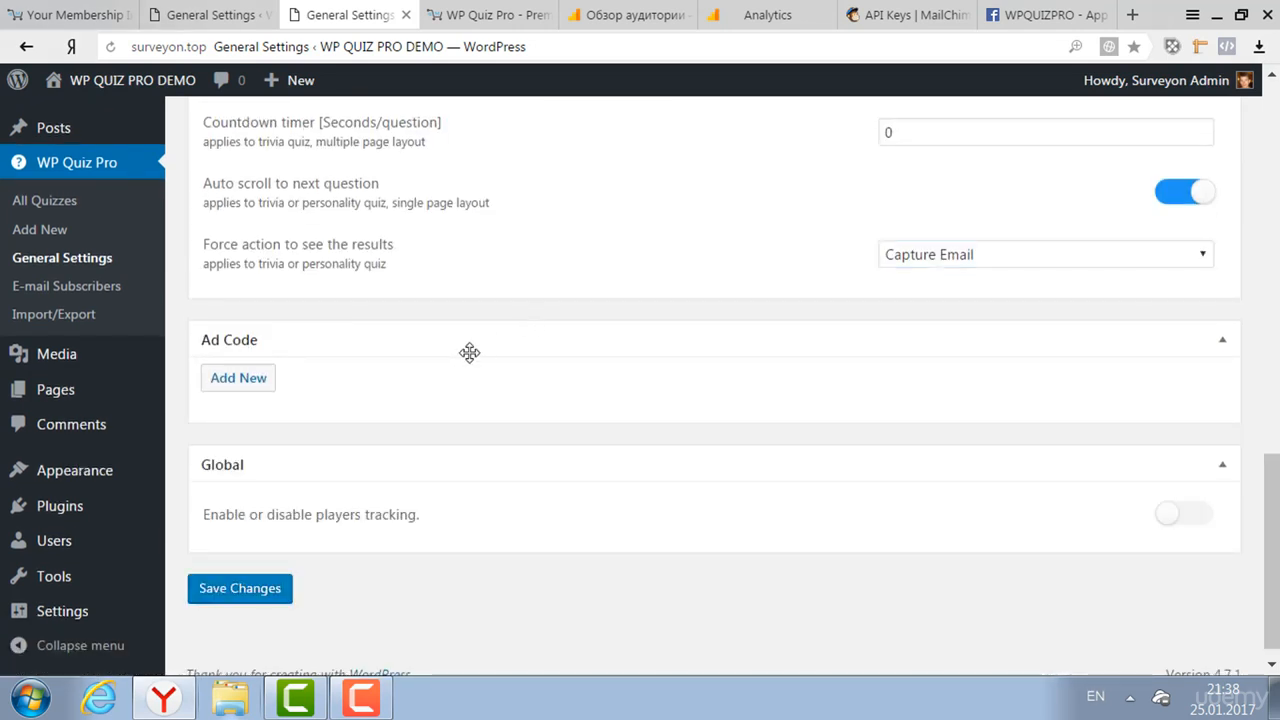
pyautogui.click(239, 380)
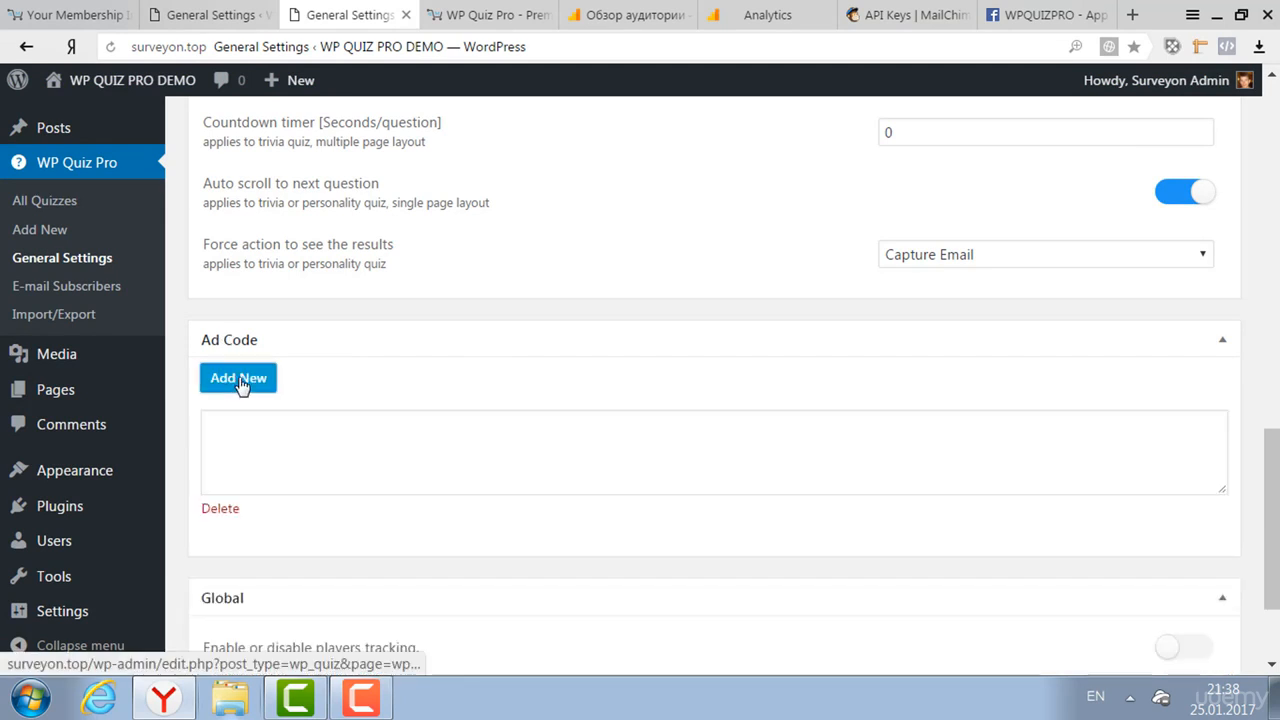
pyautogui.click(292, 448)
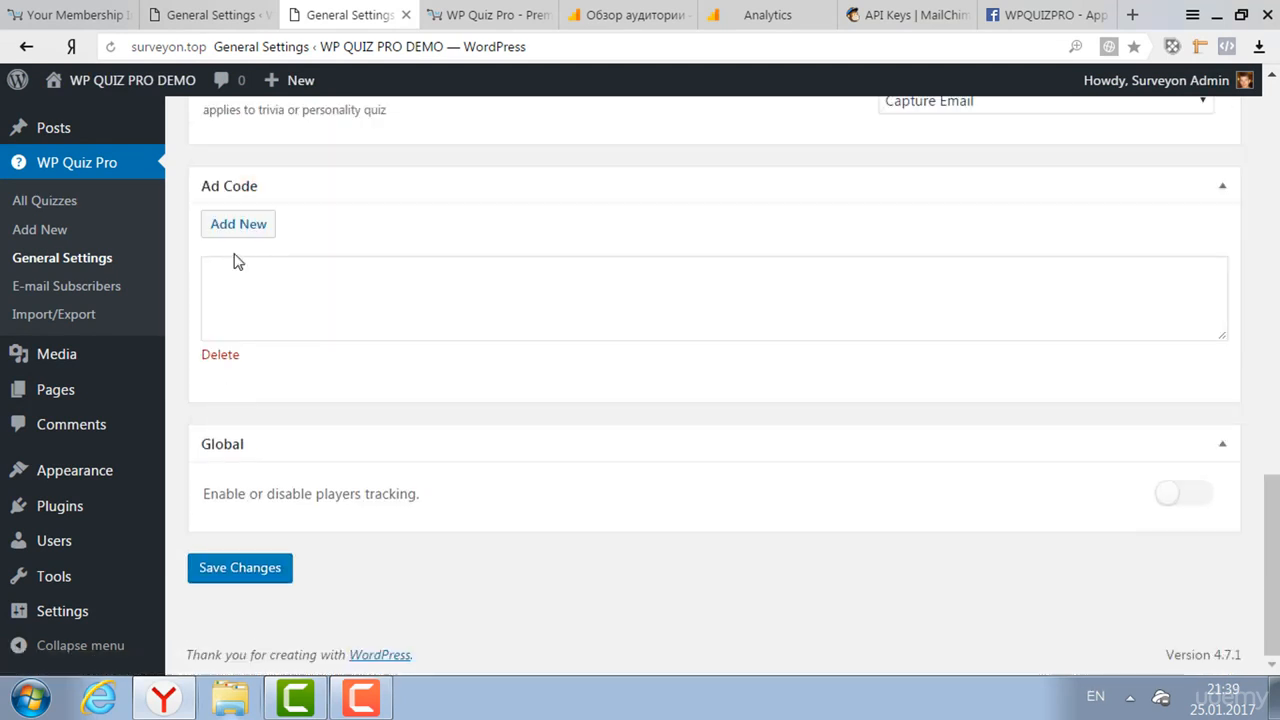
pyautogui.click(221, 356)
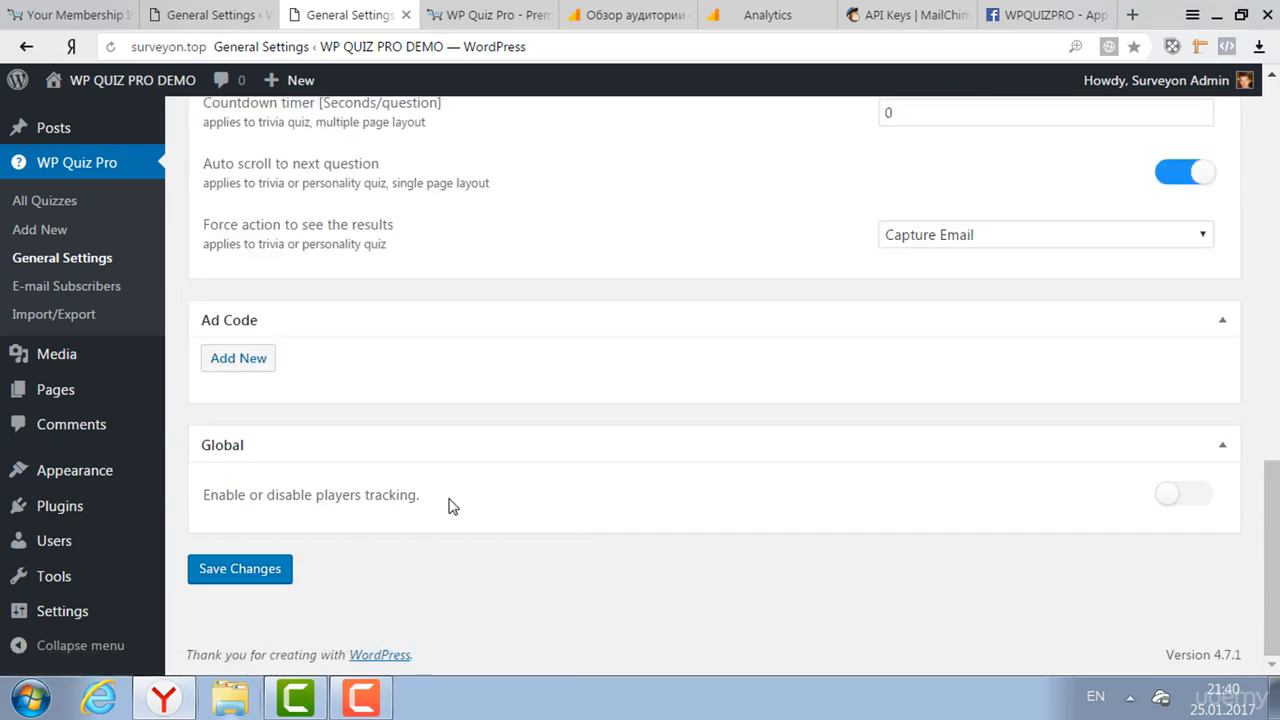
# - Enable players tracking in the Global section and save the general settings
pyautogui.click(1200, 494)
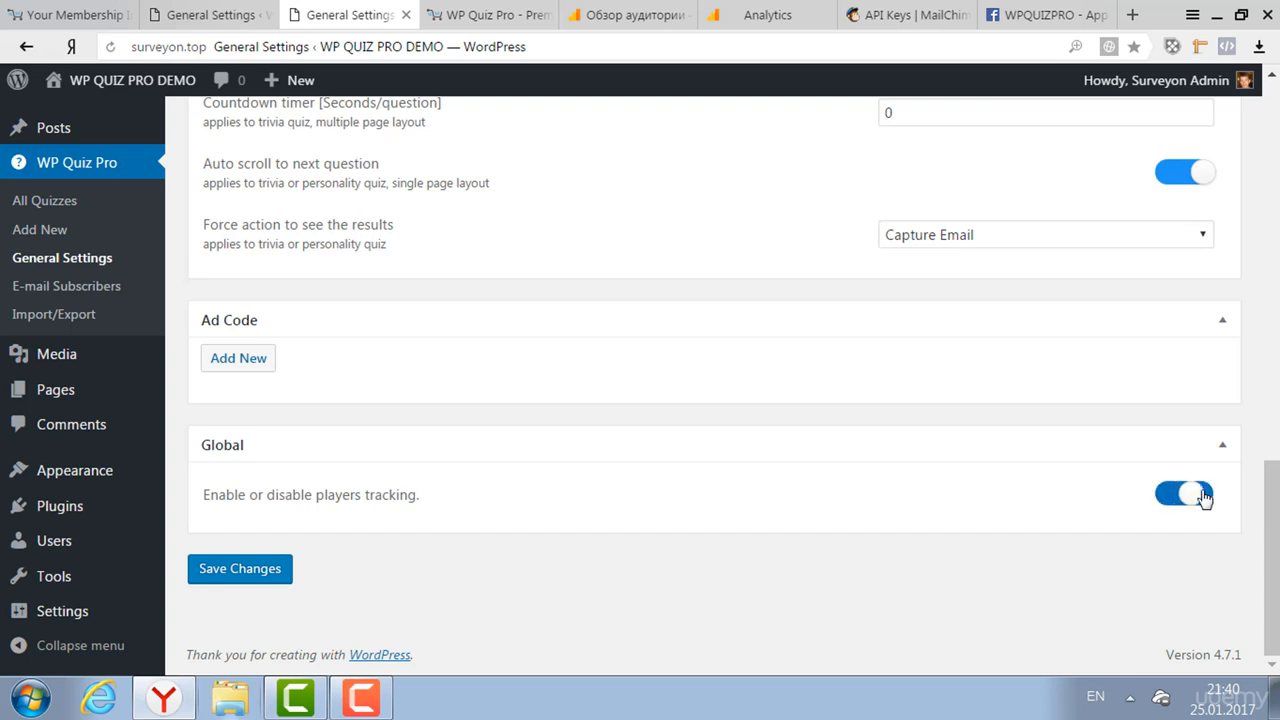
pyautogui.click(1172, 497)
pyautogui.click(238, 569)
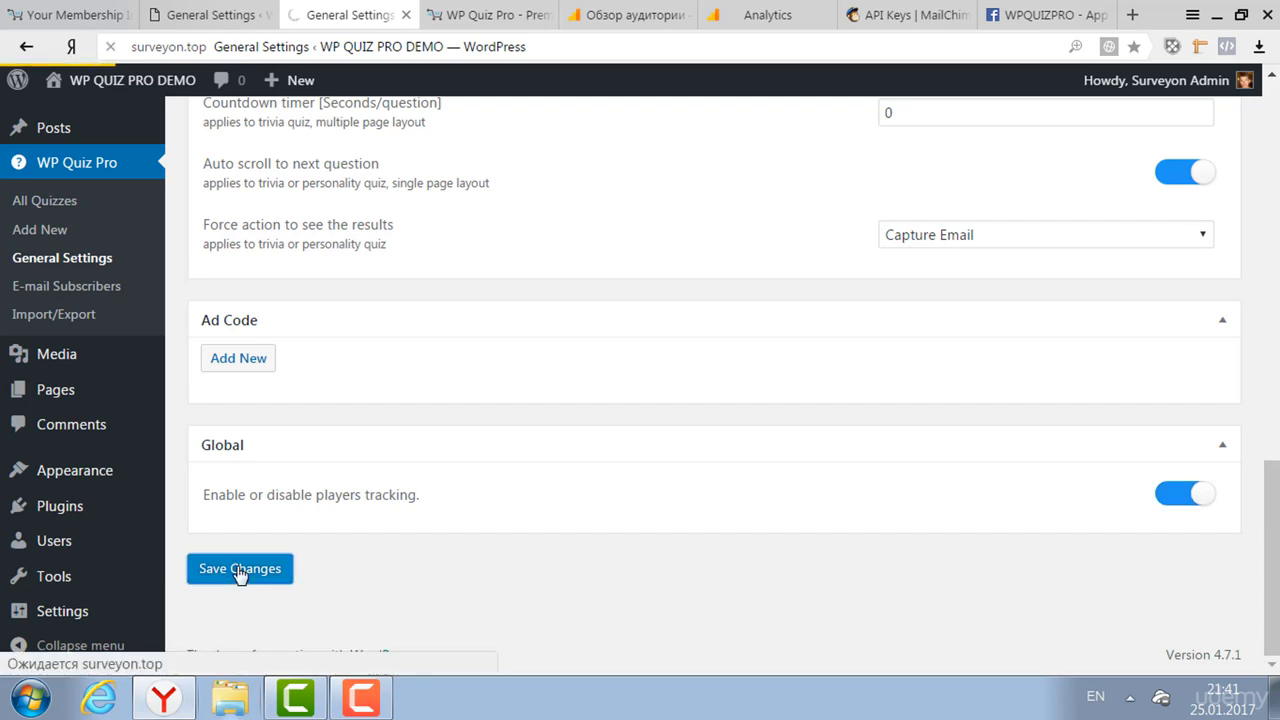